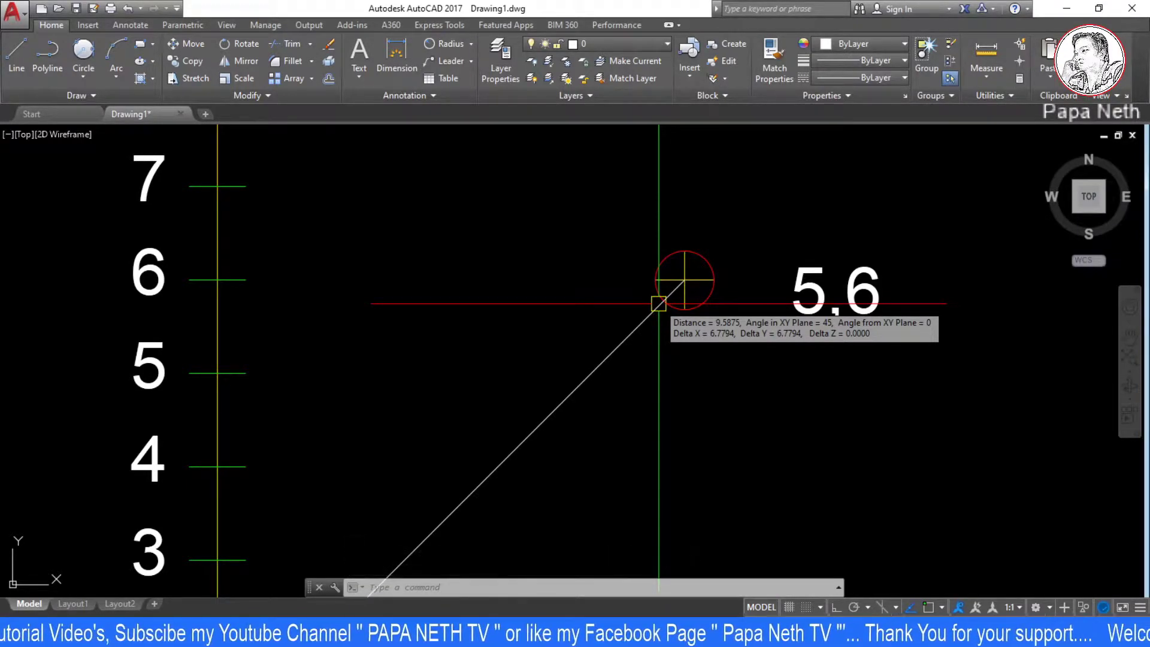
Erase the short diagonal line, then undo to restore it.
key("Escape")
scroll(659, 303, "down", 6)
left_click(690, 398)
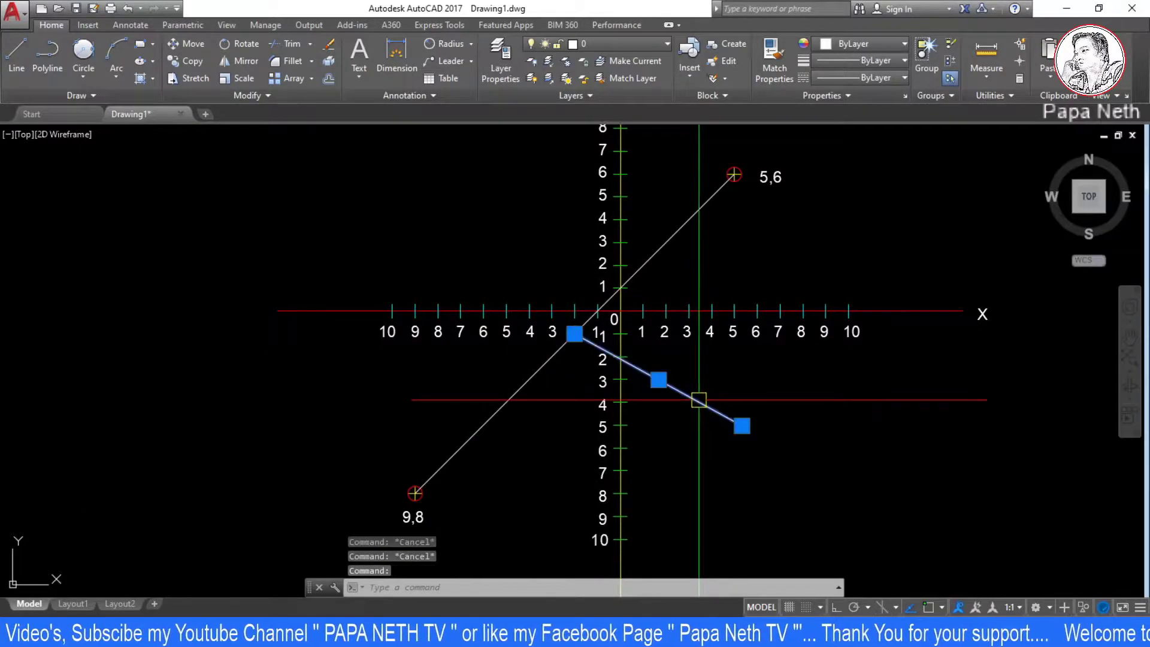
type("e")
key("Return")
key("Escape")
key("Escape")
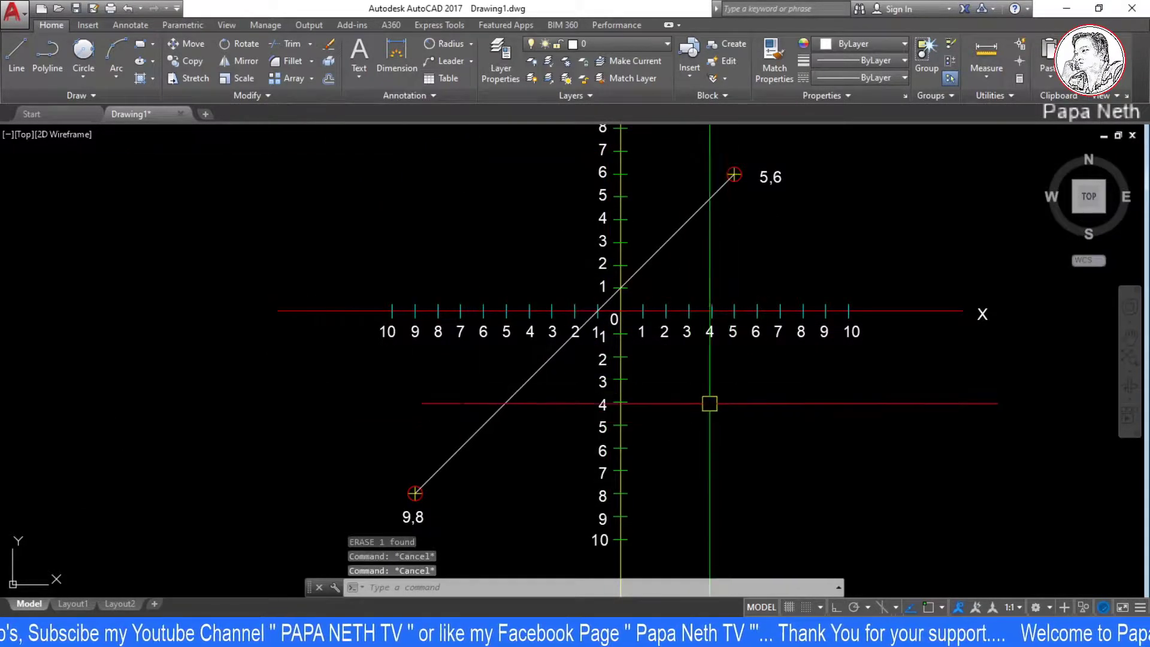
middle_click_drag(696, 396, 666, 405)
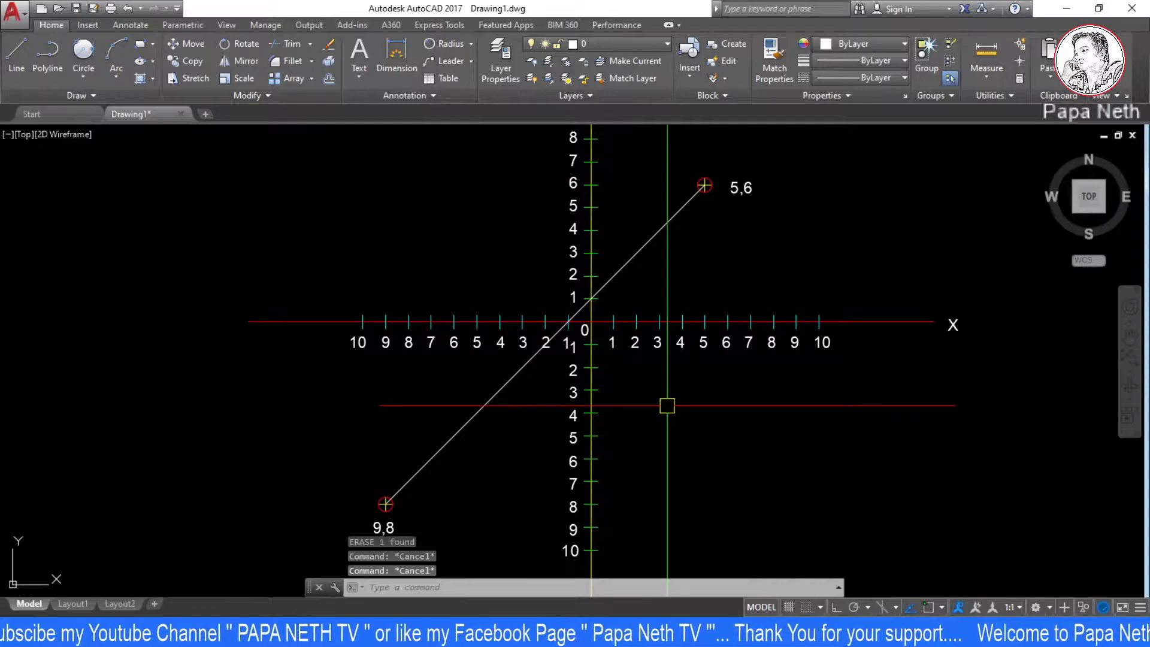
key("Escape")
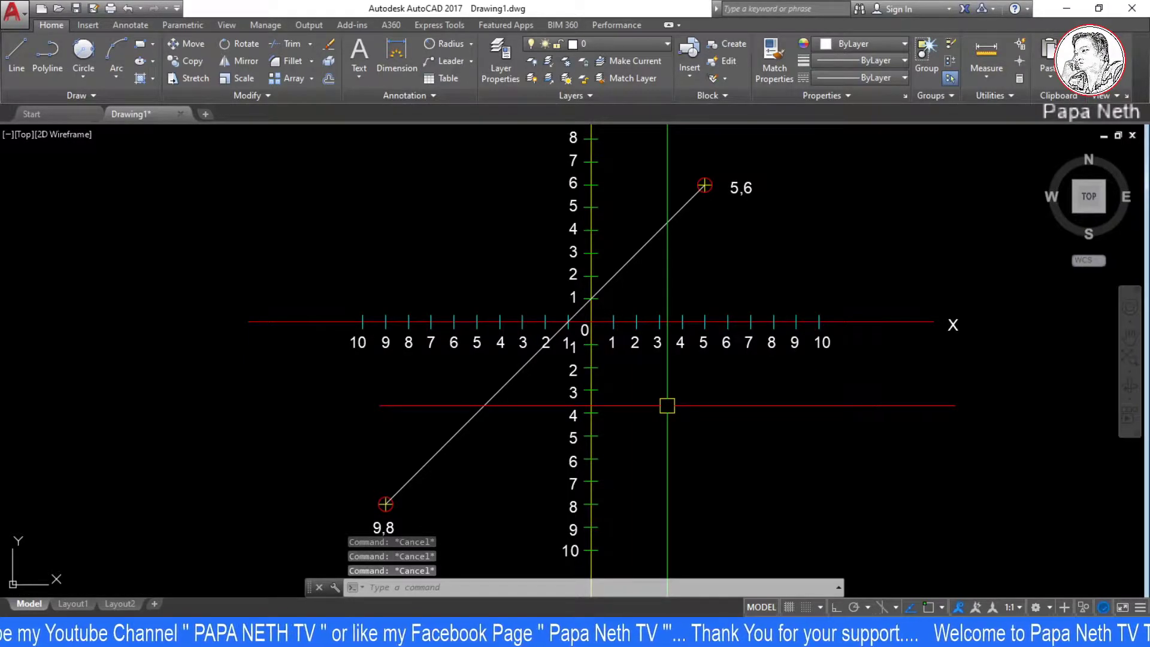
key("ctrl+z")
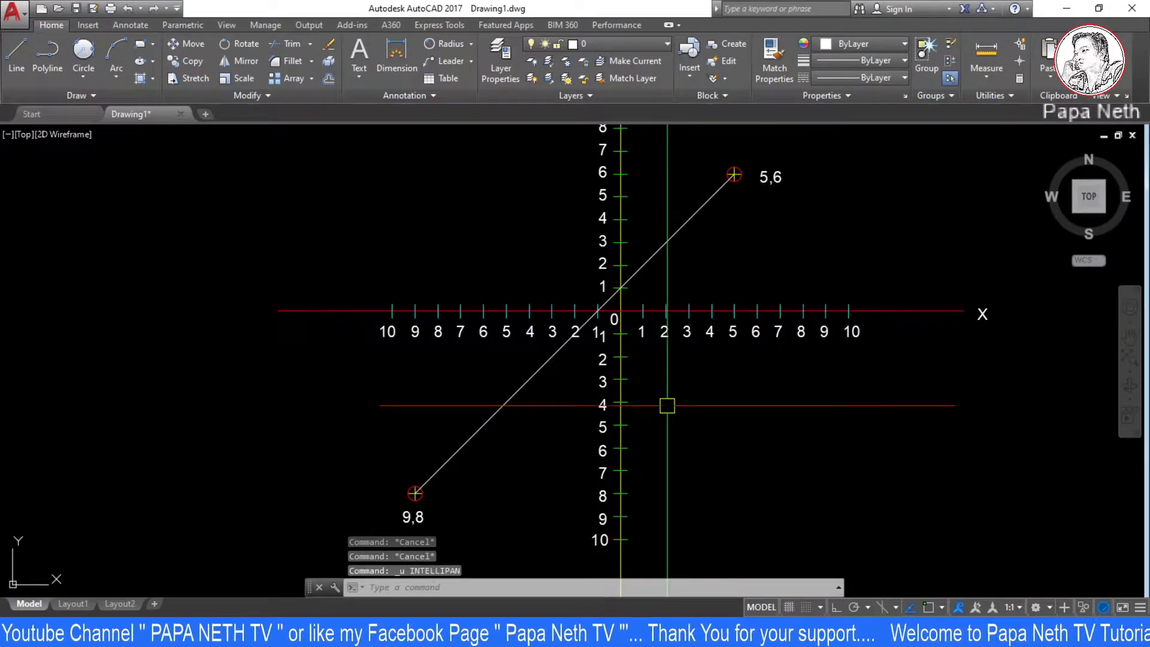
key("ctrl+z")
type("D")
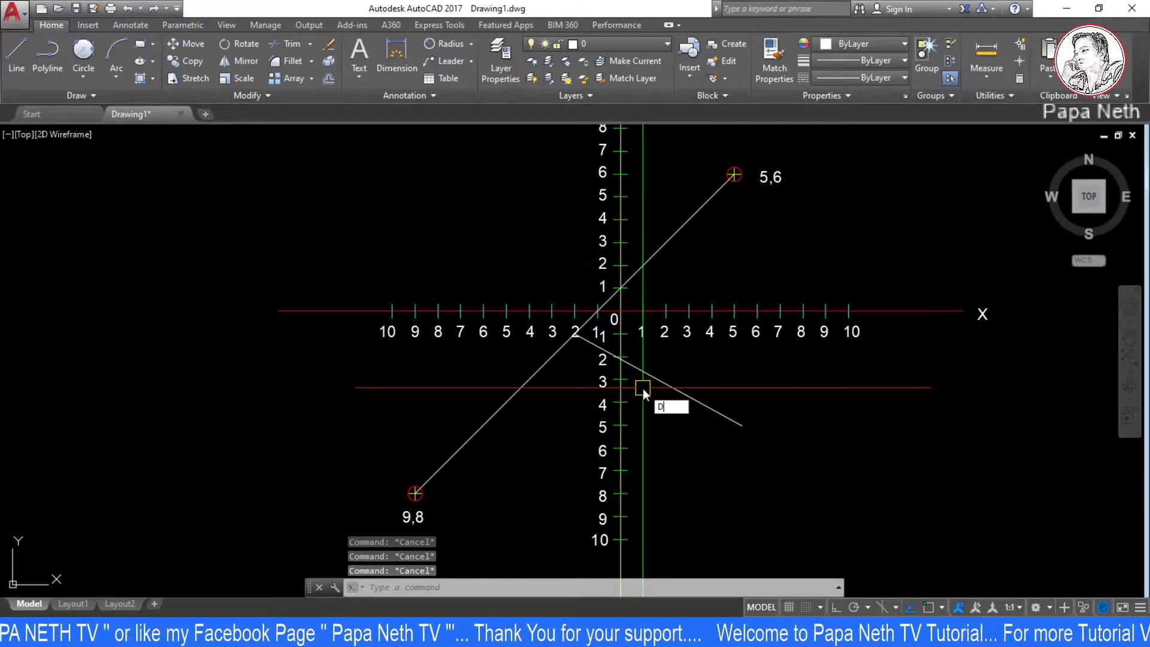
Measure from the diagonal line's endpoint to its 5,6 circle intersection: 9.5875 at 45°.
key("Return")
scroll(521, 356, "up", 6)
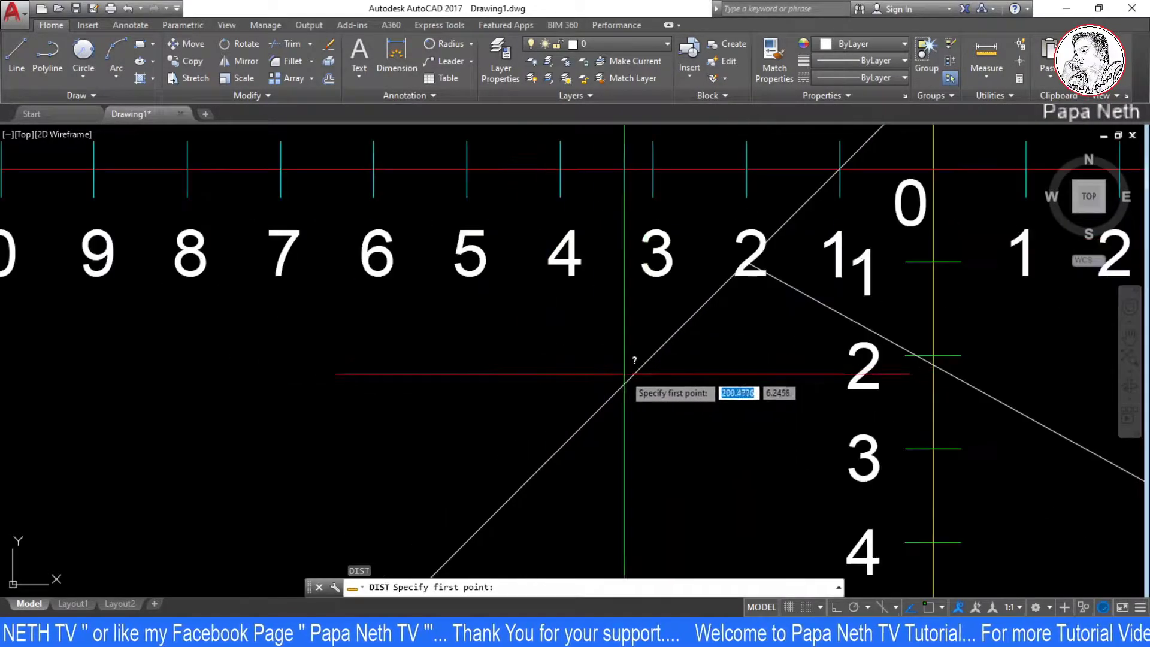
type("ND")
key("Return")
left_click(811, 299)
middle_click_drag(811, 298, 543, 509)
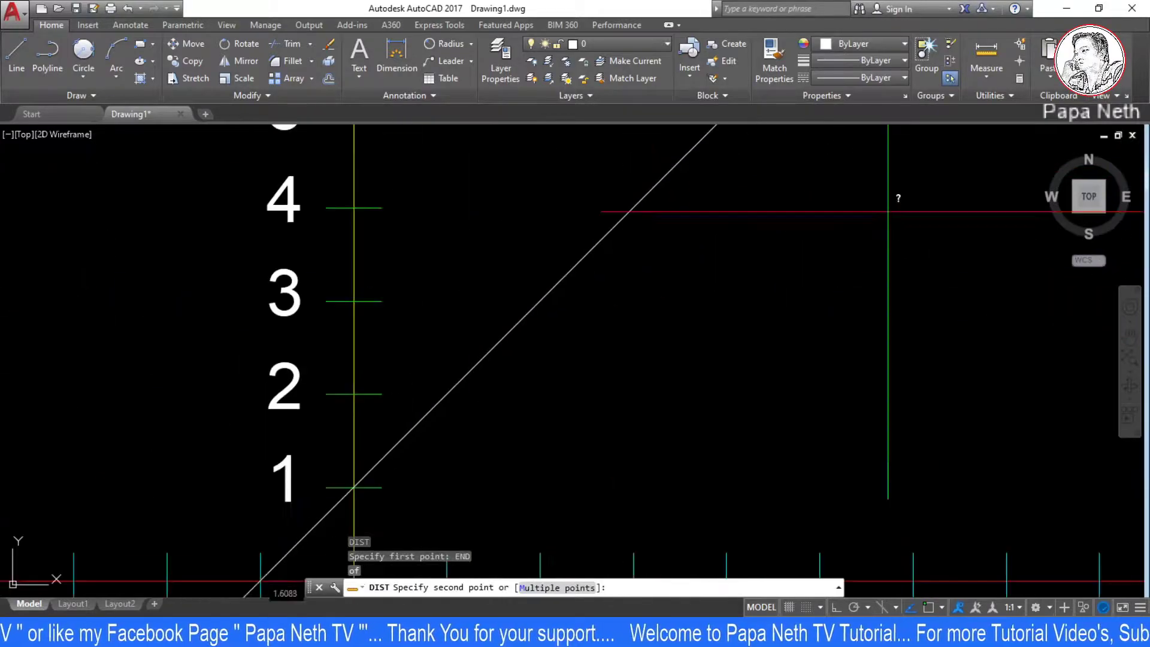
scroll(544, 508, "down", 2)
scroll(675, 442, "up", 5)
scroll(641, 382, "up", 2)
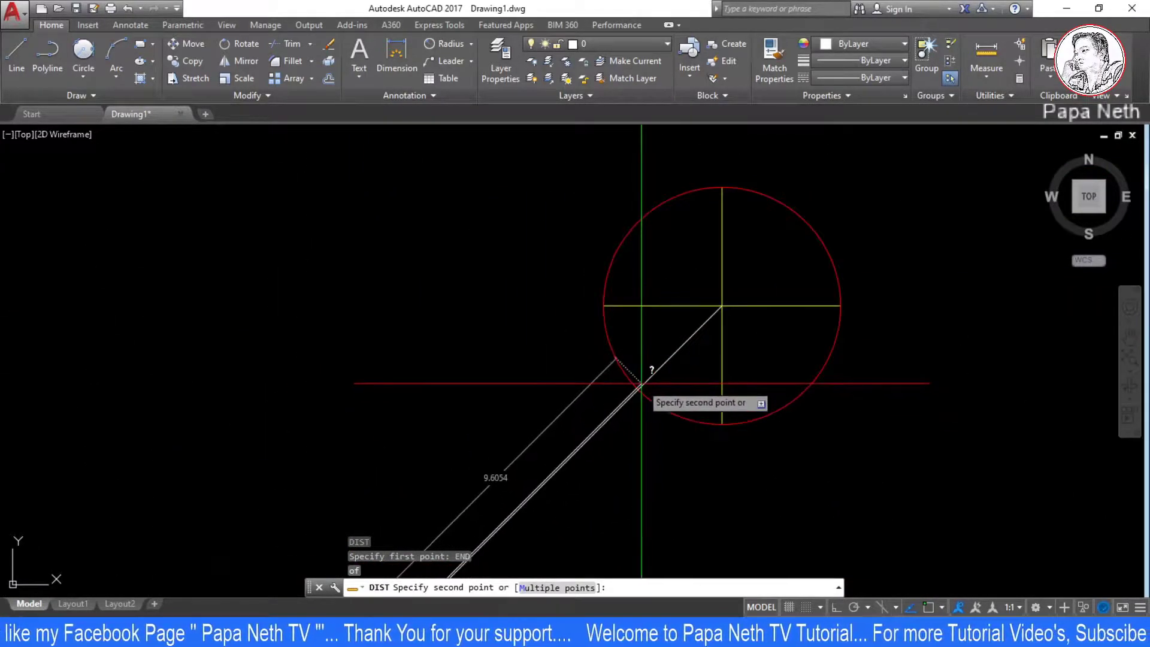
type("T")
key("Return")
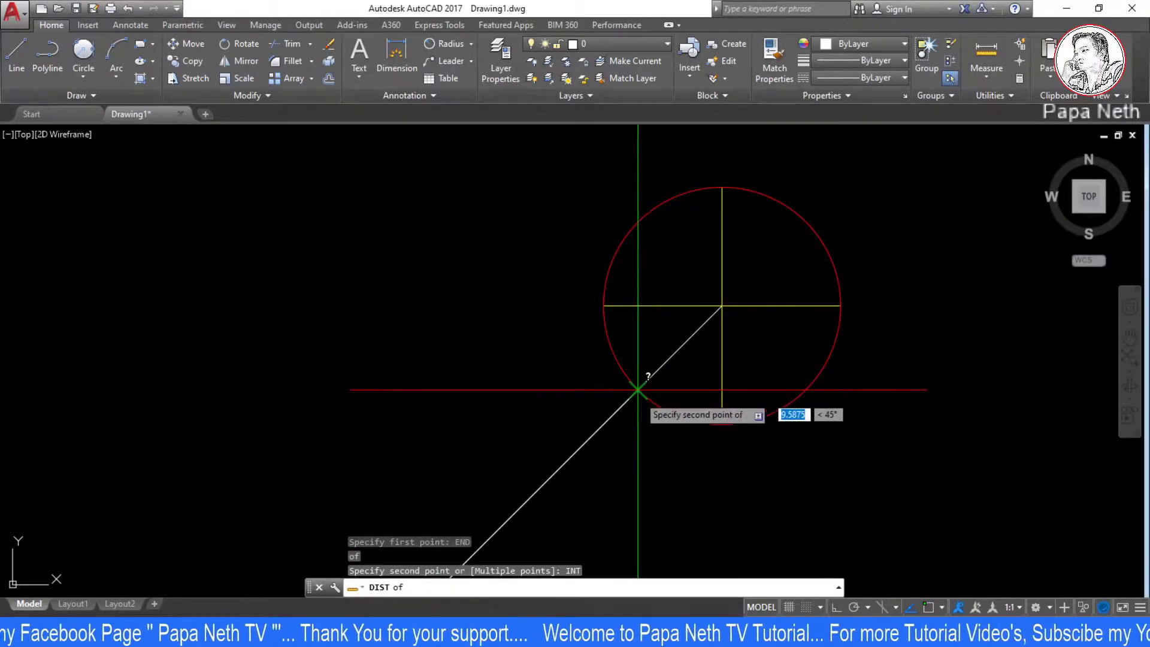
left_click(638, 396)
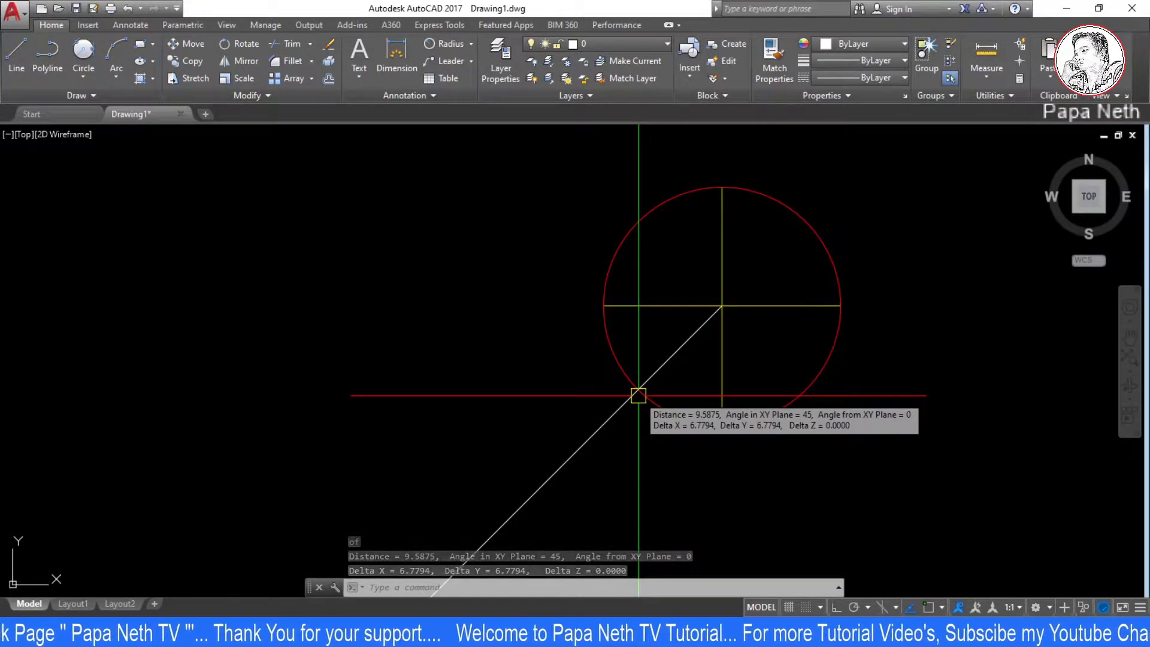
key("Escape")
key("Escape")
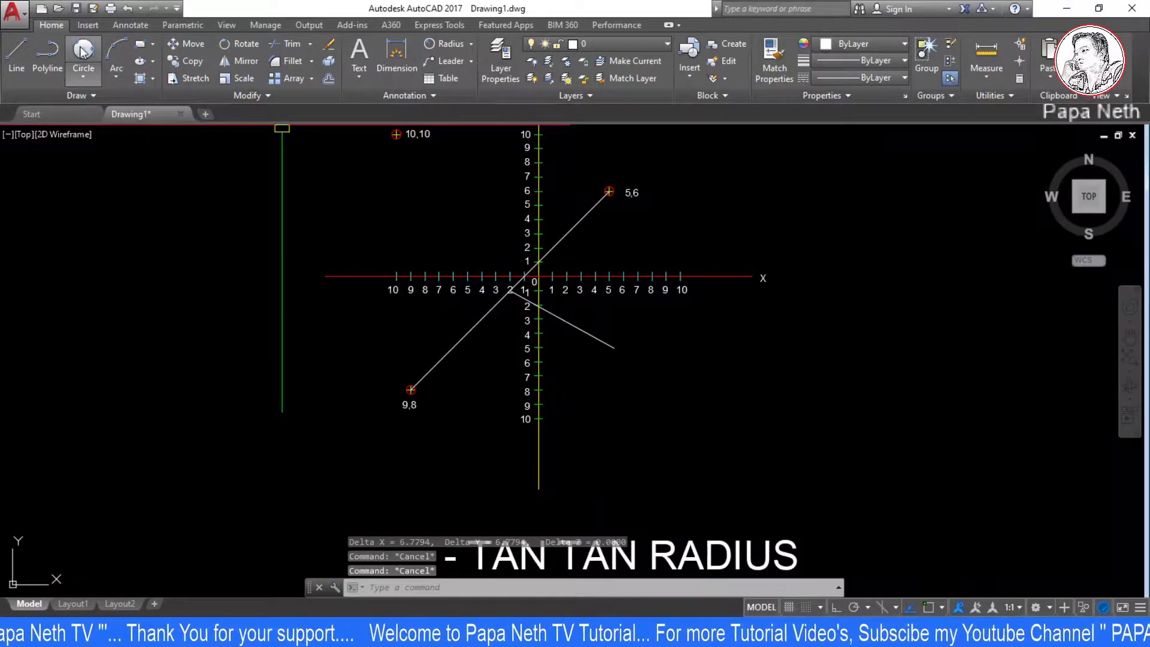
Start a Tan, Tan, Radius circle and pick the 9,8 circle as first tangent.
left_click(83, 78)
left_click(114, 221)
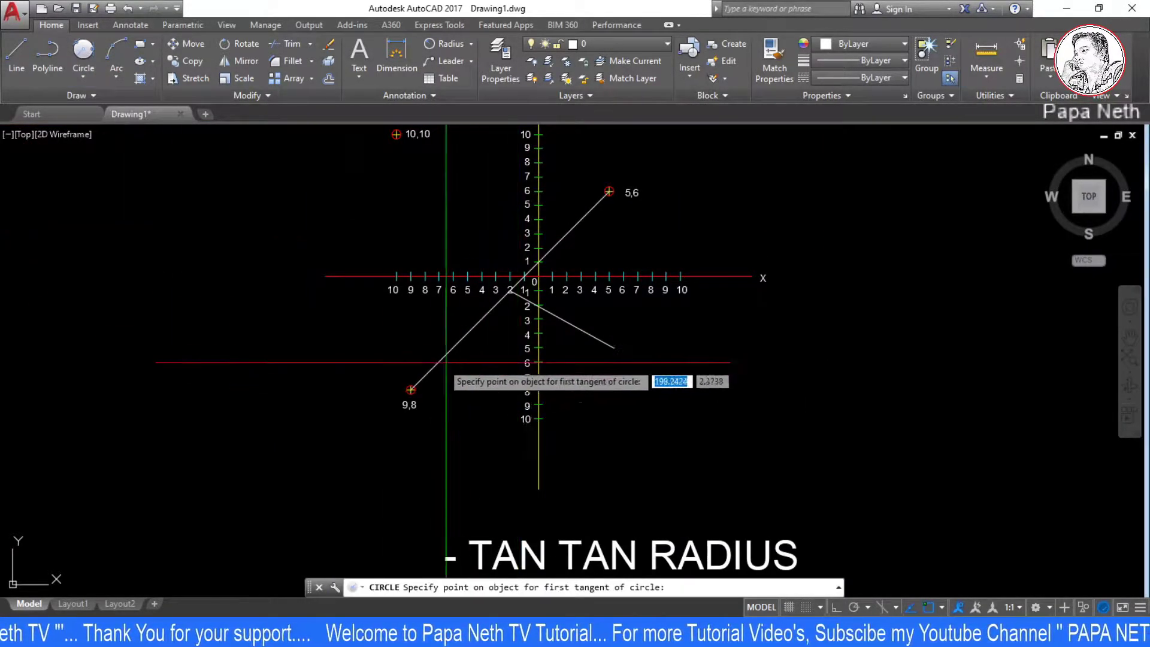
scroll(329, 480, "up", 2)
scroll(303, 411, "up", 3)
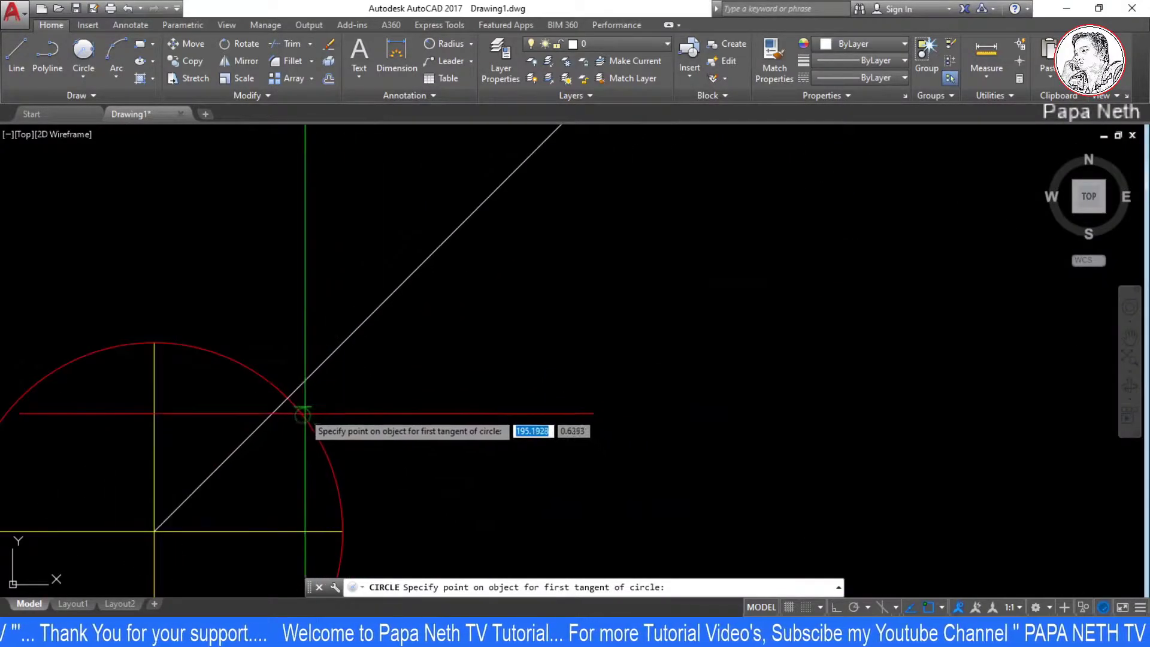
scroll(291, 401, "up", 1)
scroll(290, 399, "up", 1)
scroll(285, 398, "up", 1)
scroll(279, 398, "up", 1)
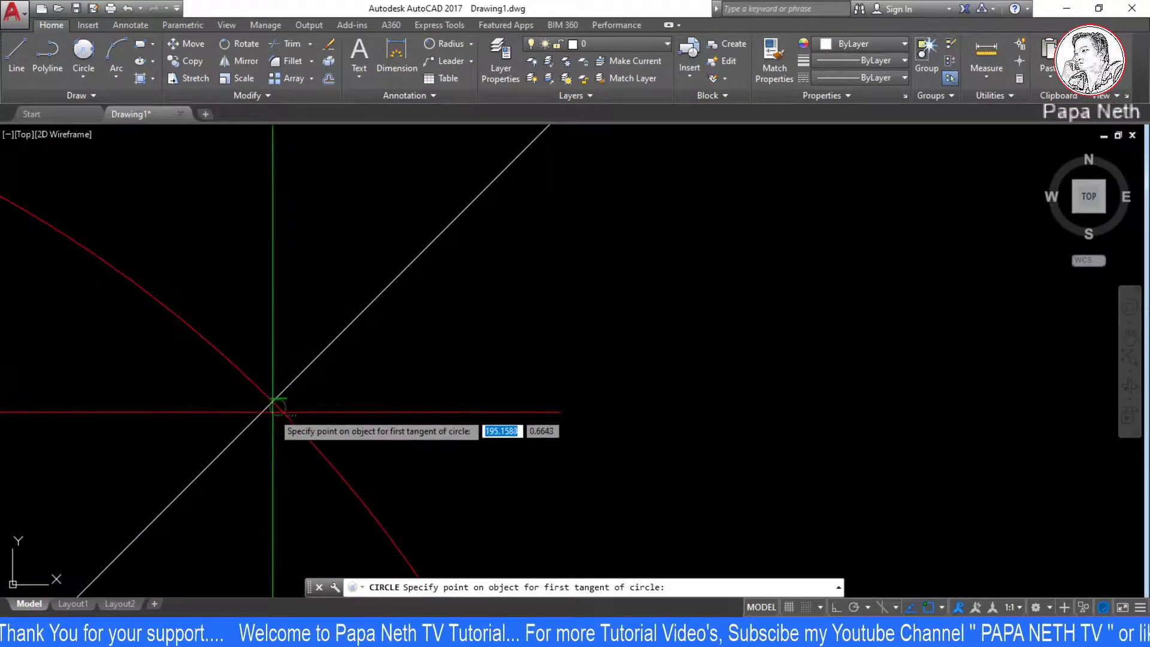
scroll(272, 401, "up", 1)
left_click(270, 402)
Pick the 5,6 circle as second tangent and set the radius to 9.5875.
scroll(295, 483, "down", 2)
scroll(371, 395, "down", 3)
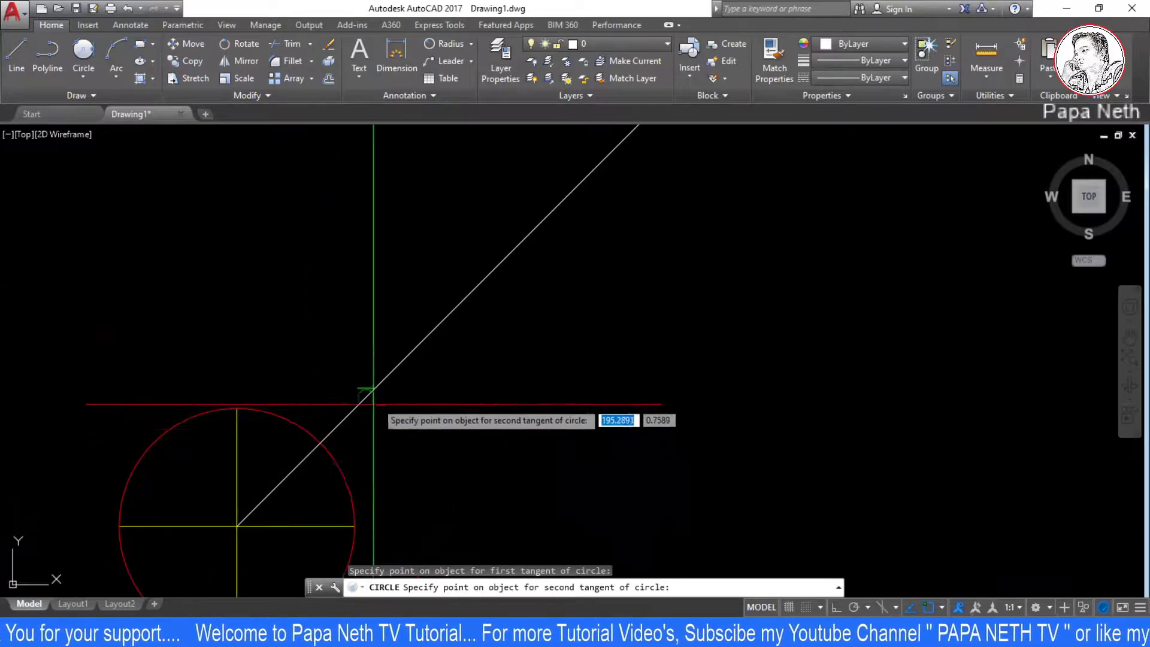
scroll(504, 326, "down", 3)
scroll(503, 327, "up", 2)
scroll(489, 258, "up", 3)
scroll(455, 358, "up", 2)
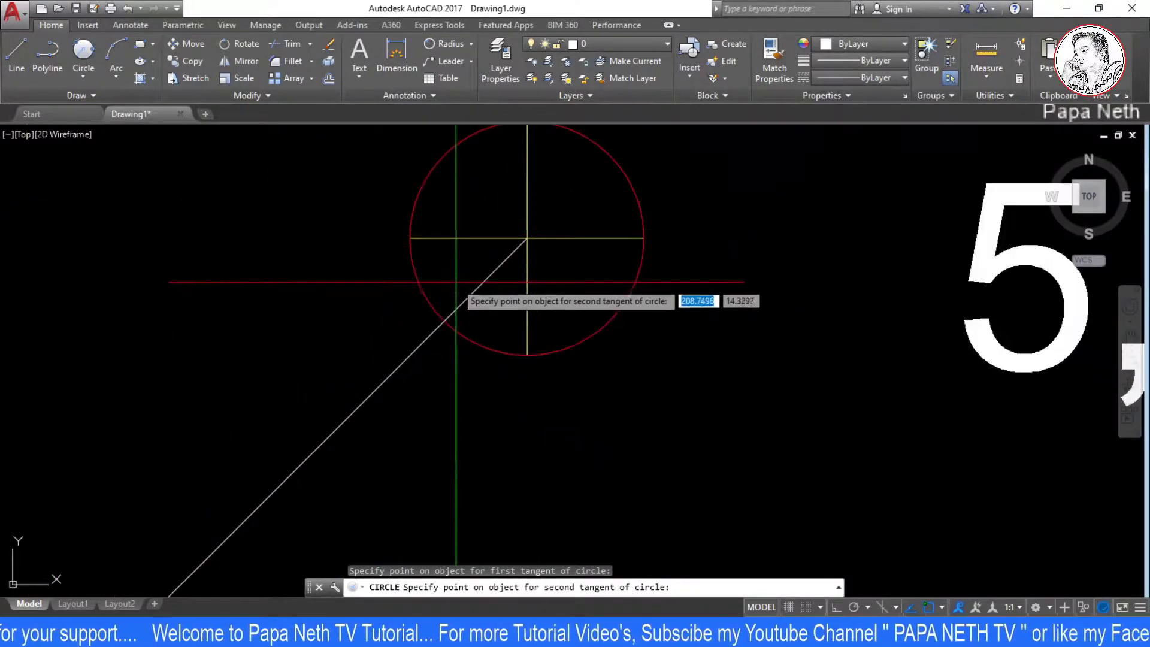
left_click(443, 323)
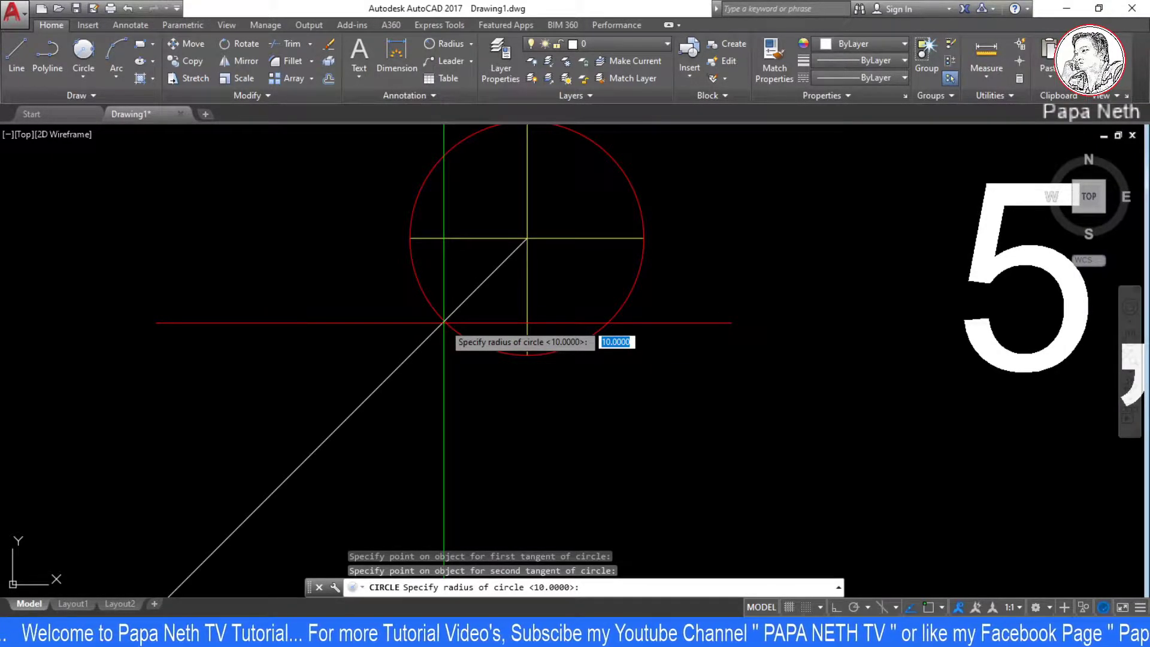
type(".5875")
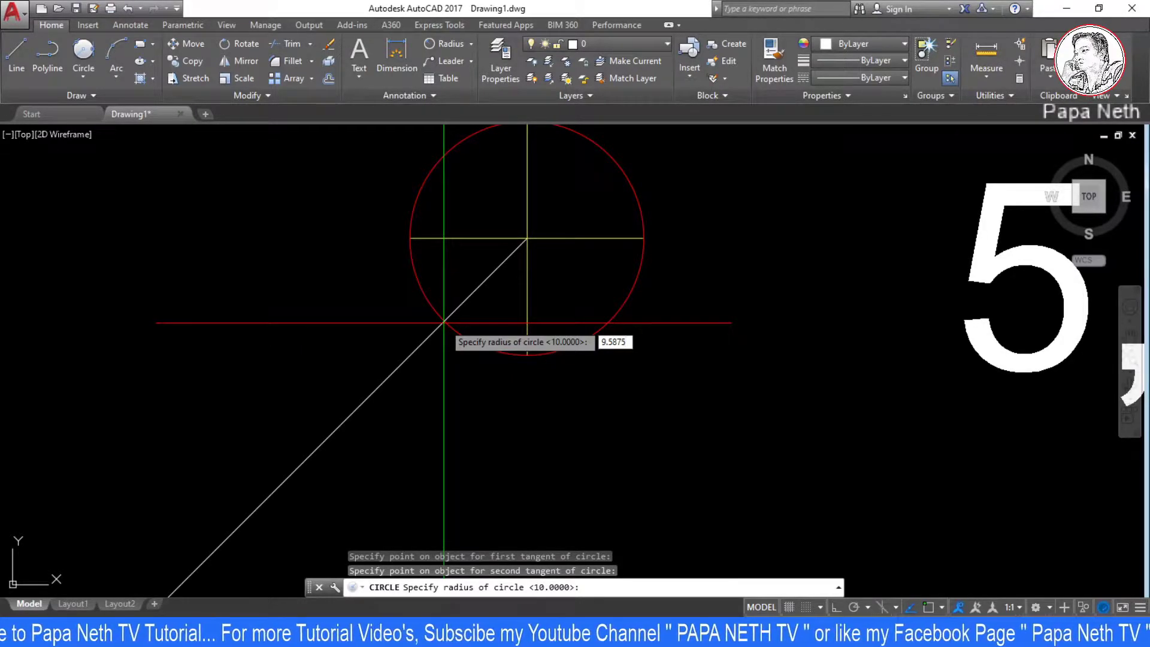
key("Return")
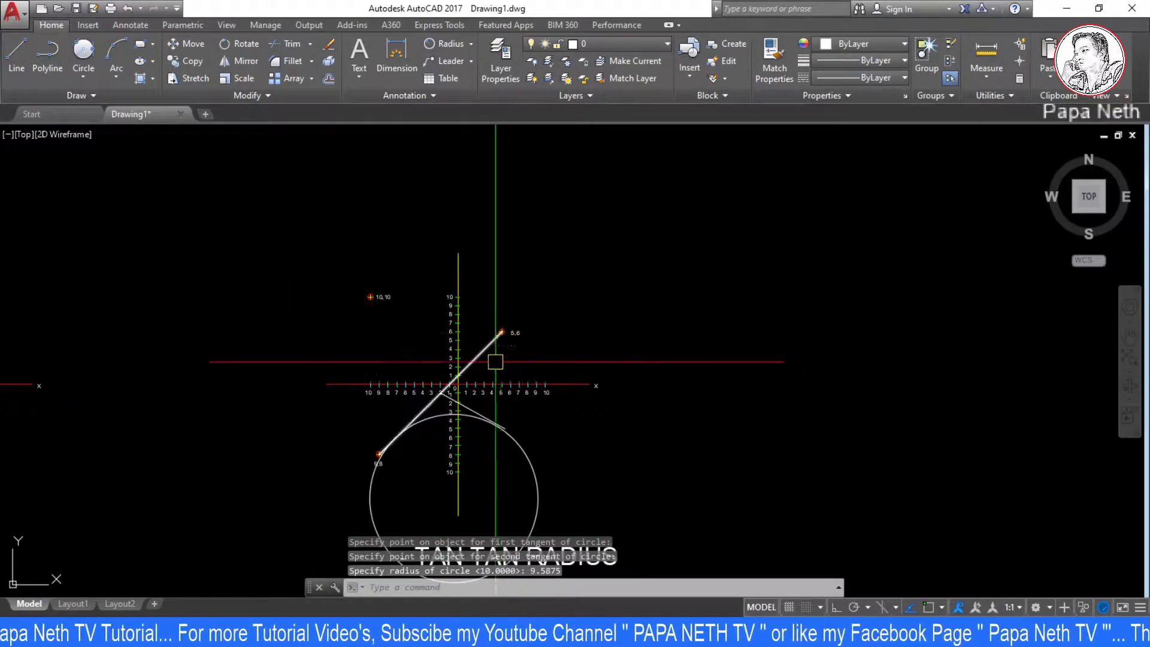
scroll(616, 334, "up", 3)
Erase the tangent circle and both diagonal lines, then show the Circle methods list.
mouse_move(615, 334)
middle_mouse_down()
mouse_move(669, 393)
mouse_move(654, 394)
middle_mouse_up()
key("Escape")
left_click(673, 375)
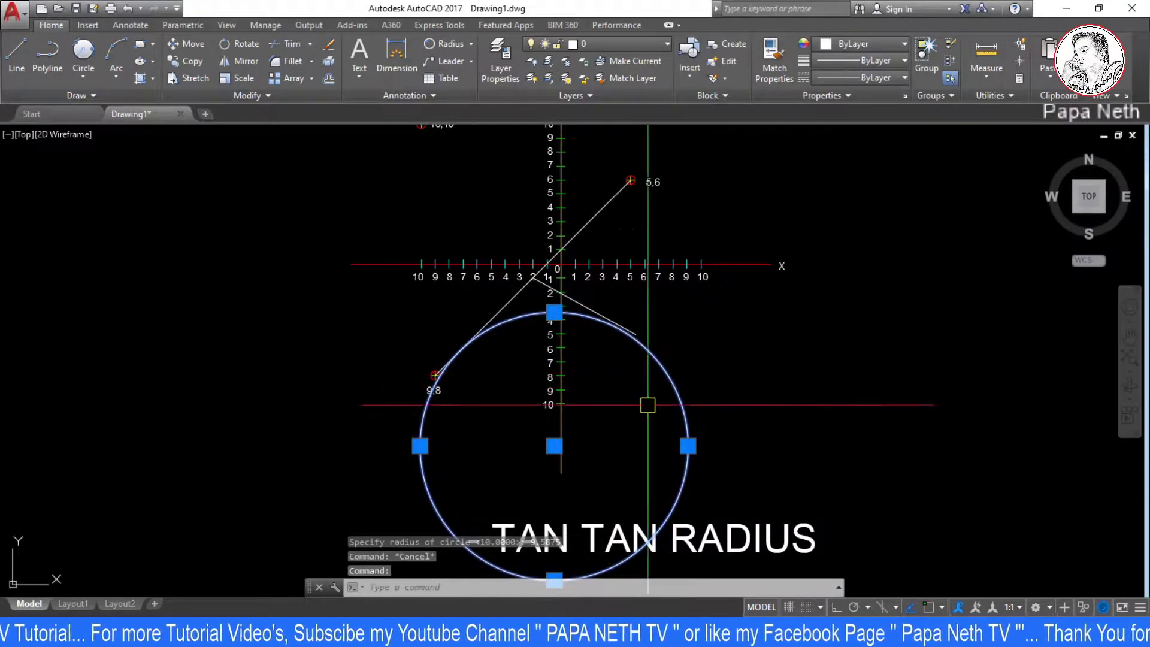
type("e")
key("Return")
left_click(599, 316)
type("e")
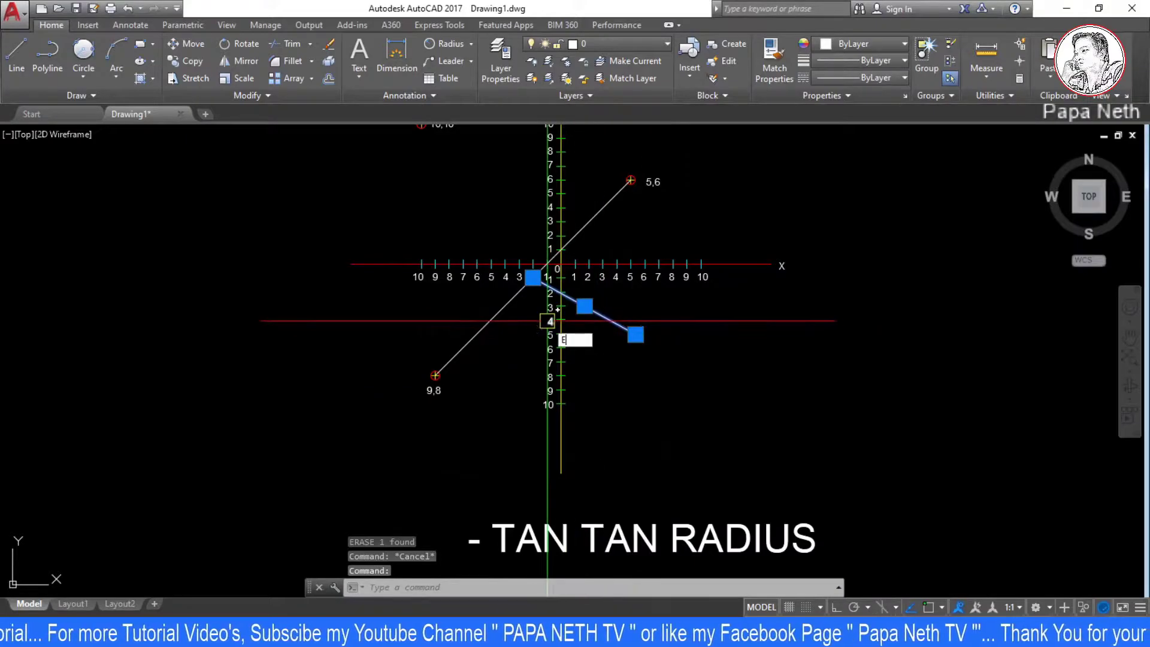
key("Return")
left_click(503, 307)
key("Delete")
mouse_move(586, 326)
middle_mouse_down()
mouse_move(590, 377)
mouse_move(669, 375)
middle_mouse_up()
key("Escape")
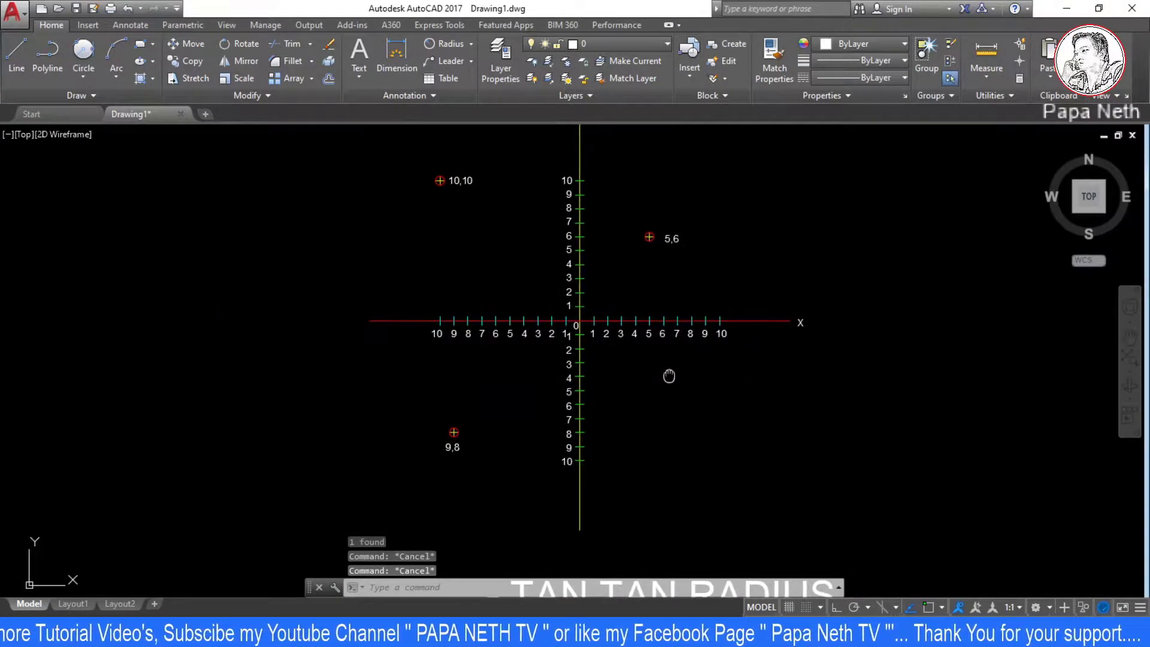
left_click(84, 78)
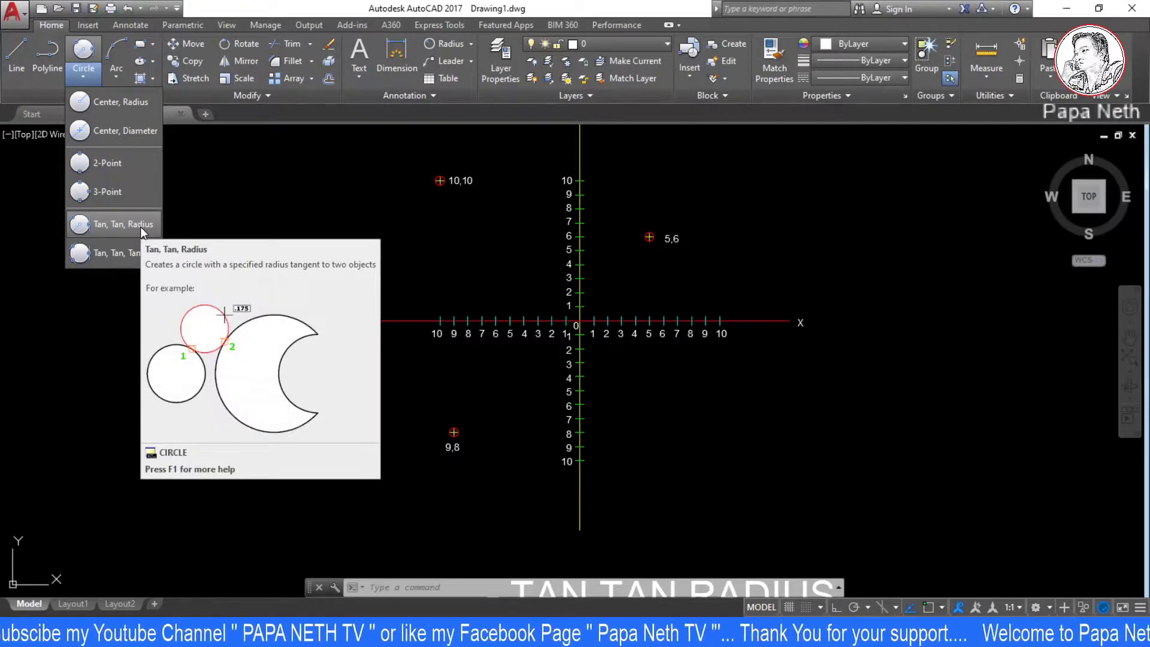
mouse_move(122, 224)
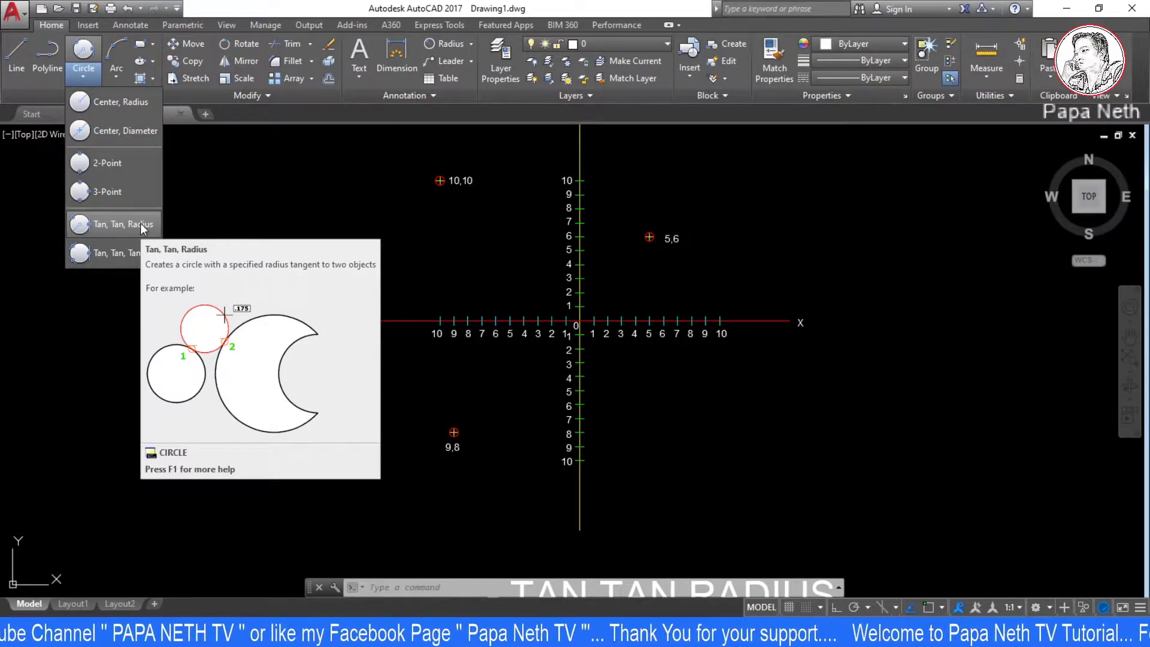
Begin a Tan, Tan, Radius circle on the 9,8 circle, then cancel it.
left_click(140, 223)
scroll(444, 408, "up", 8)
scroll(404, 416, "up", 3)
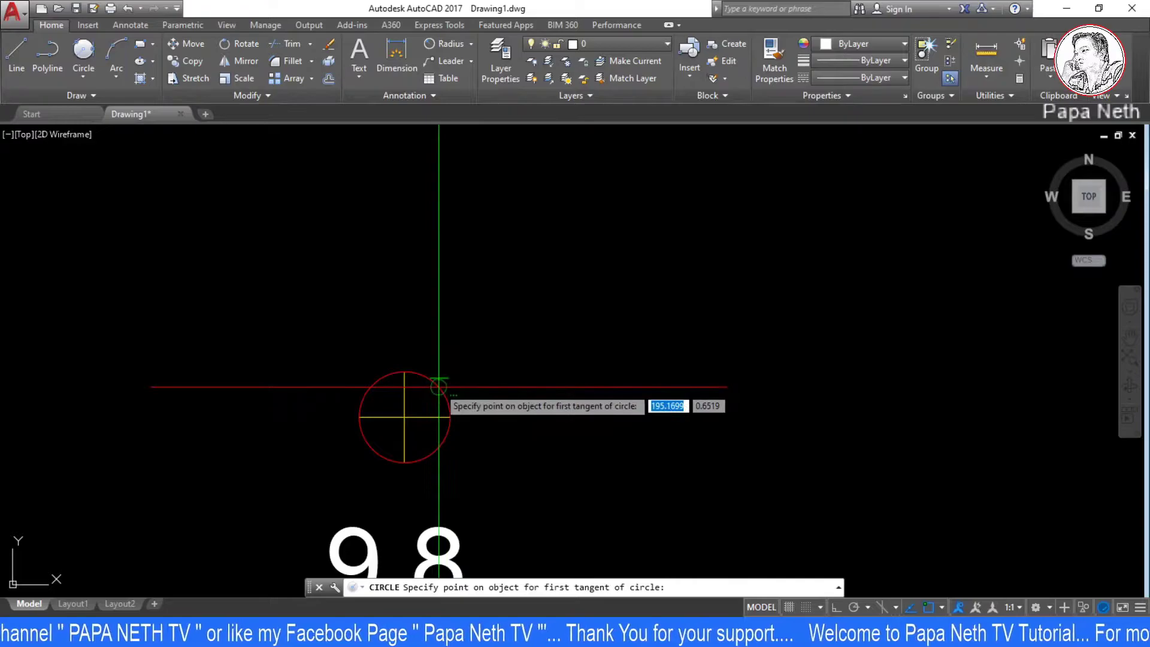
left_click(438, 385)
scroll(675, 226, "down", 8)
scroll(706, 252, "up", 3)
scroll(684, 239, "up", 6)
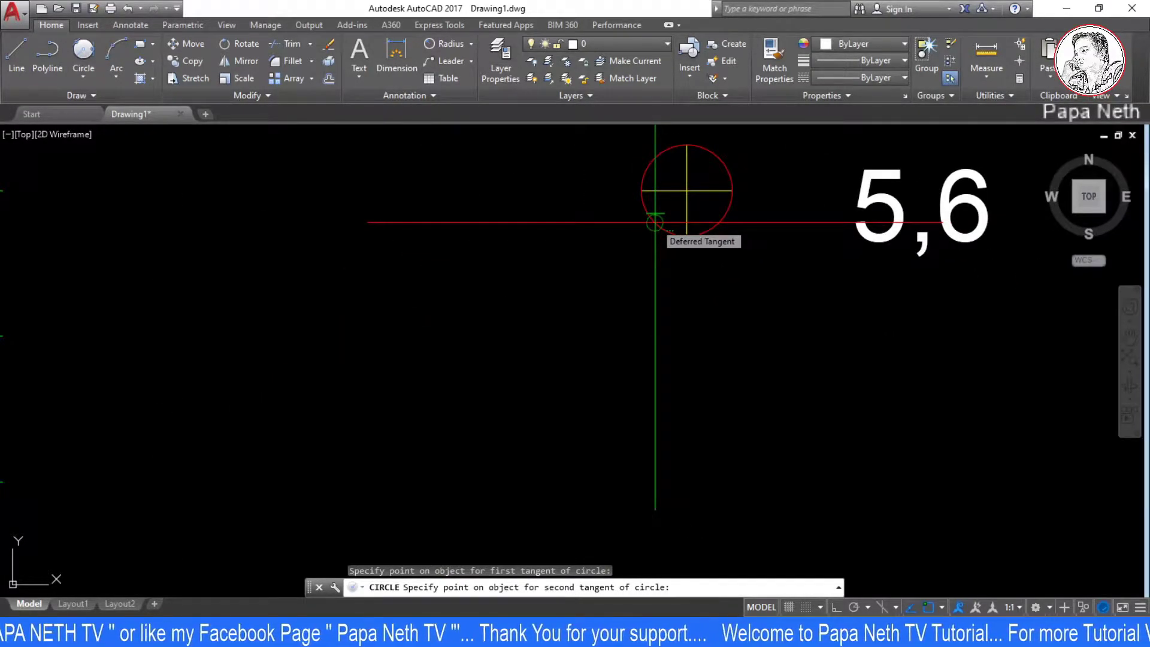
key("Escape")
scroll(651, 219, "down", 5)
scroll(516, 334, "up", 5)
scroll(536, 360, "up", 3)
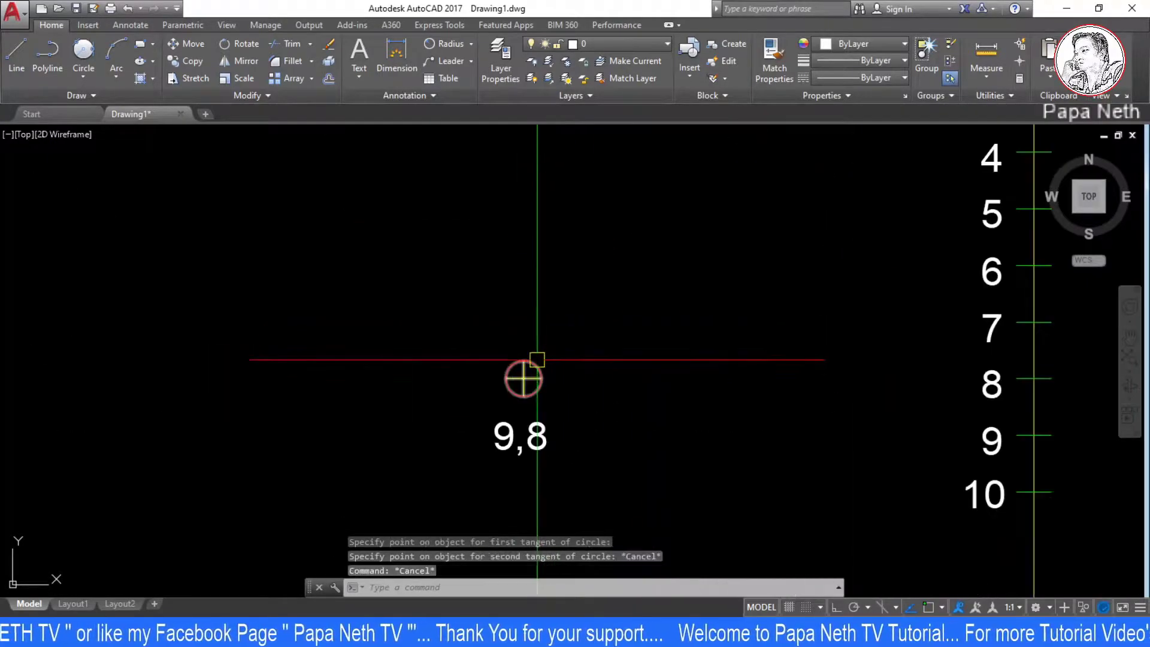
key("Escape")
Measure the centre-to-centre distance from the 9,8 marker to the 5,6 marker: 19.7990.
type("DIST")
key("Return")
scroll(523, 379, "up", 3)
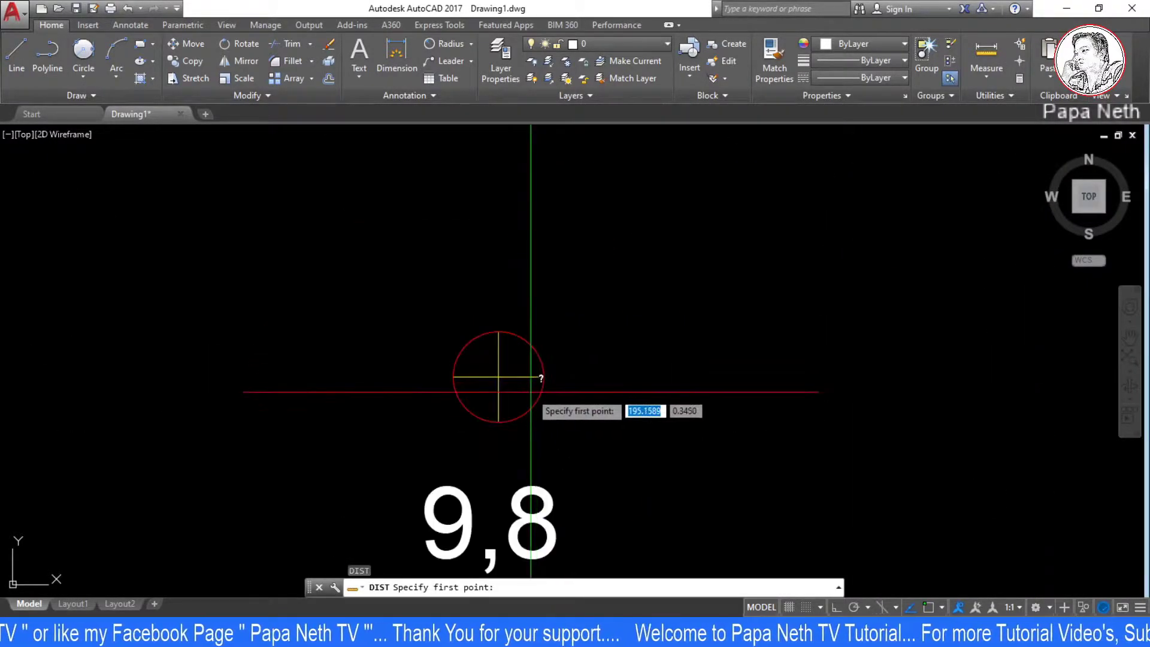
type("CEN")
key("Return")
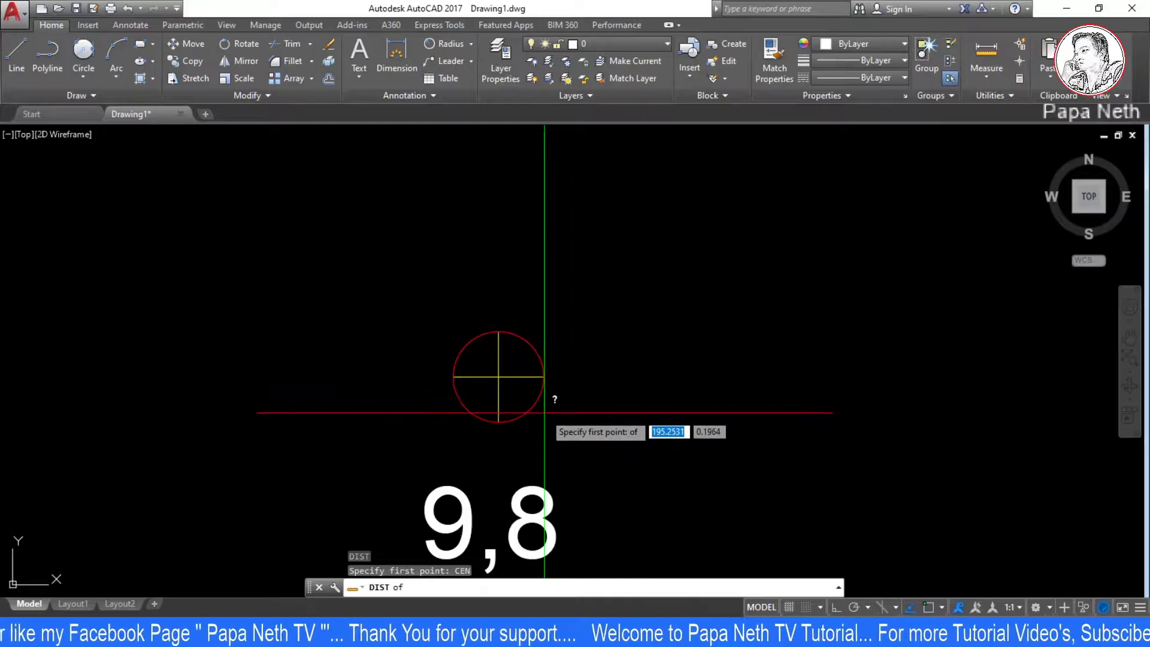
left_click(542, 390)
scroll(590, 410, "down", 5)
scroll(665, 360, "up", 2)
scroll(698, 252, "up", 4)
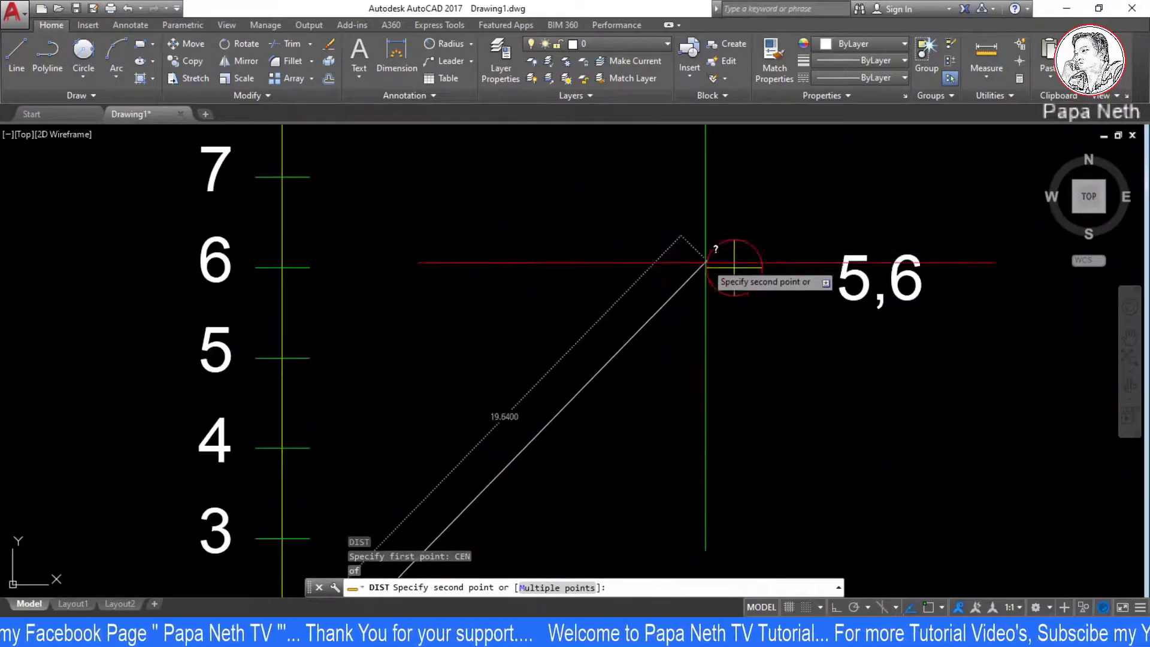
scroll(770, 299, "up", 3)
type("cen")
key("Return")
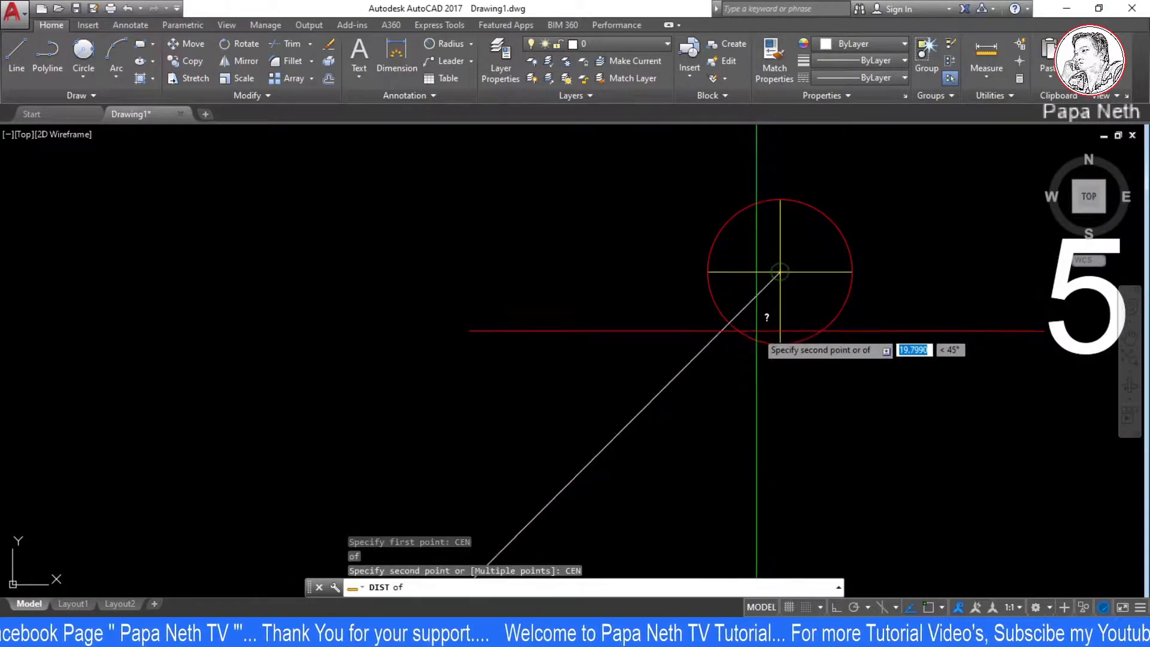
left_click(753, 333)
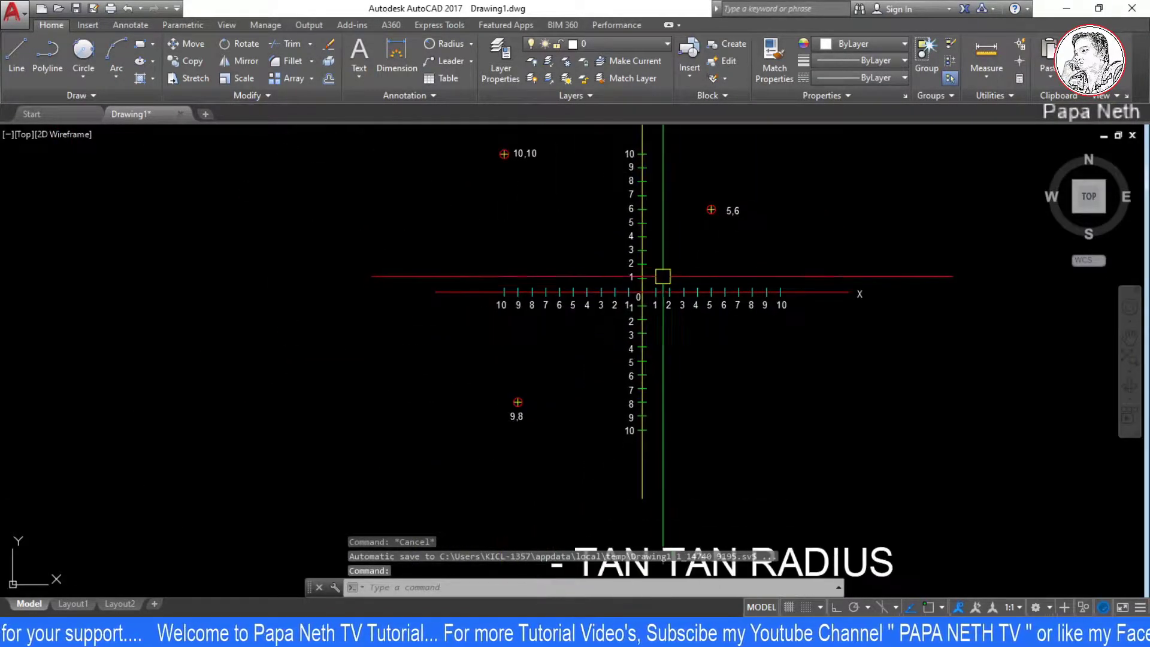
scroll(657, 295, "up", 4)
scroll(657, 295, "down", 4)
scroll(530, 363, "up", 2)
scroll(531, 363, "down", 2)
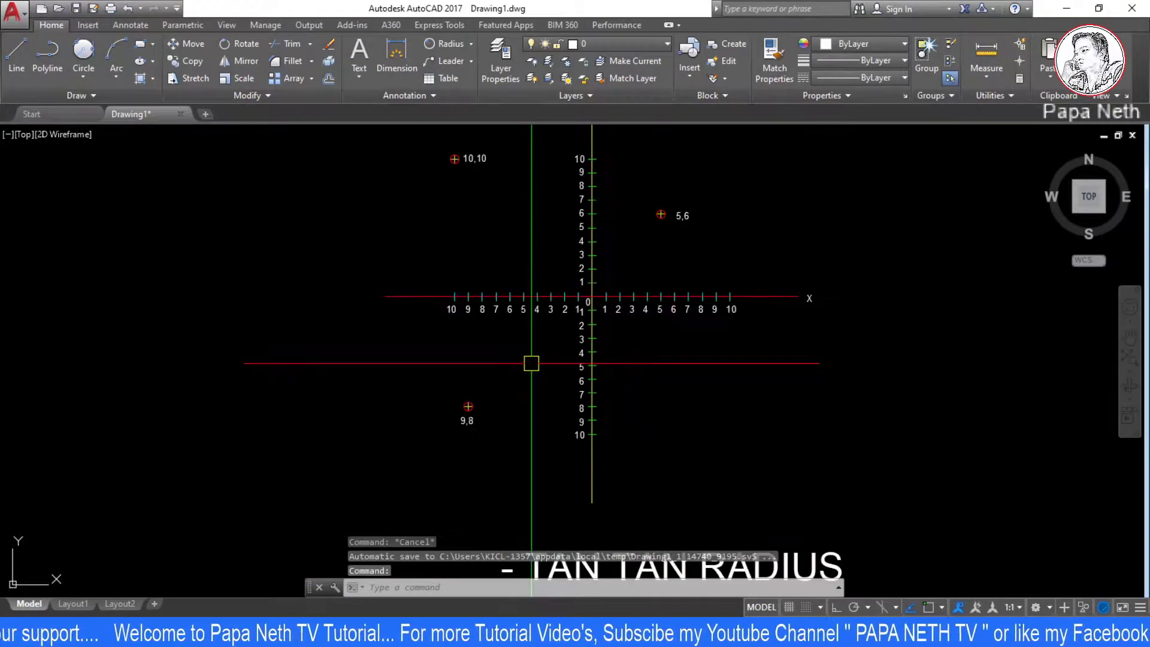
scroll(531, 363, "up", 2)
key("Escape")
left_click(87, 78)
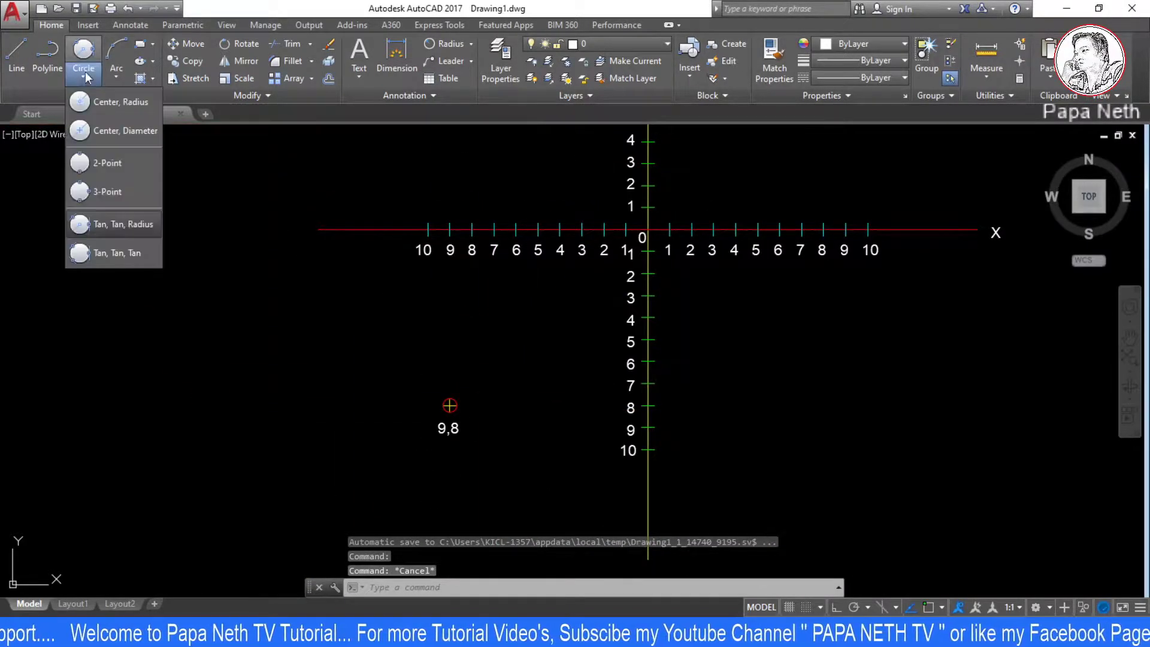
left_click(123, 224)
scroll(450, 406, "up", 3)
scroll(599, 434, "up", 3)
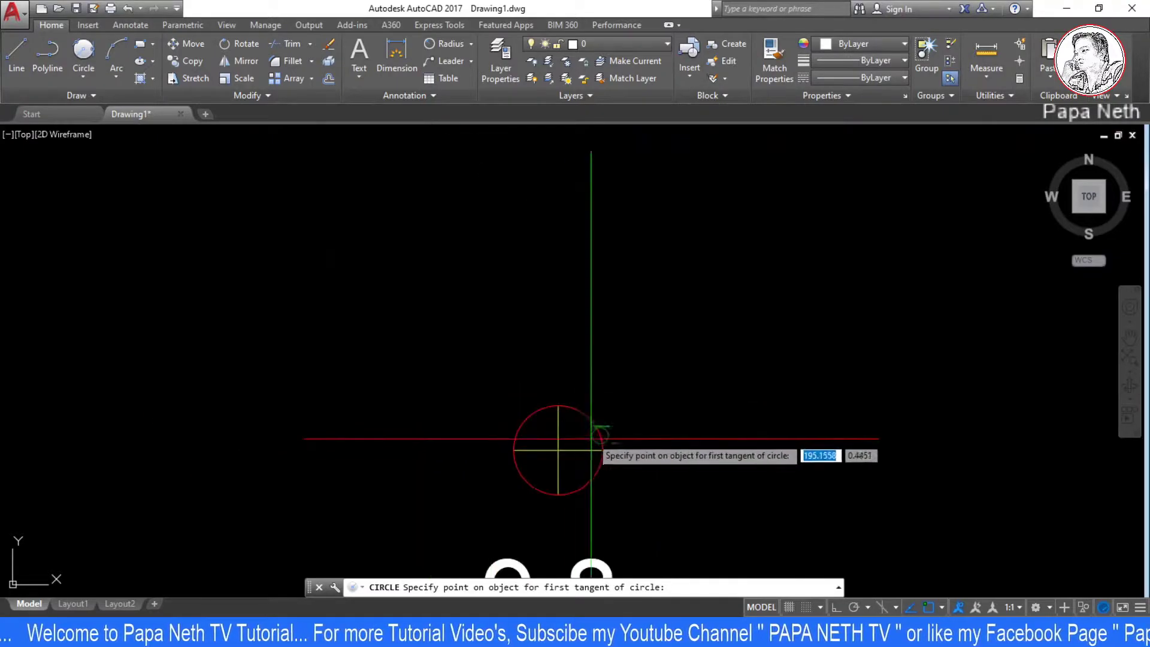
left_click(598, 434)
scroll(662, 384, "down", 3)
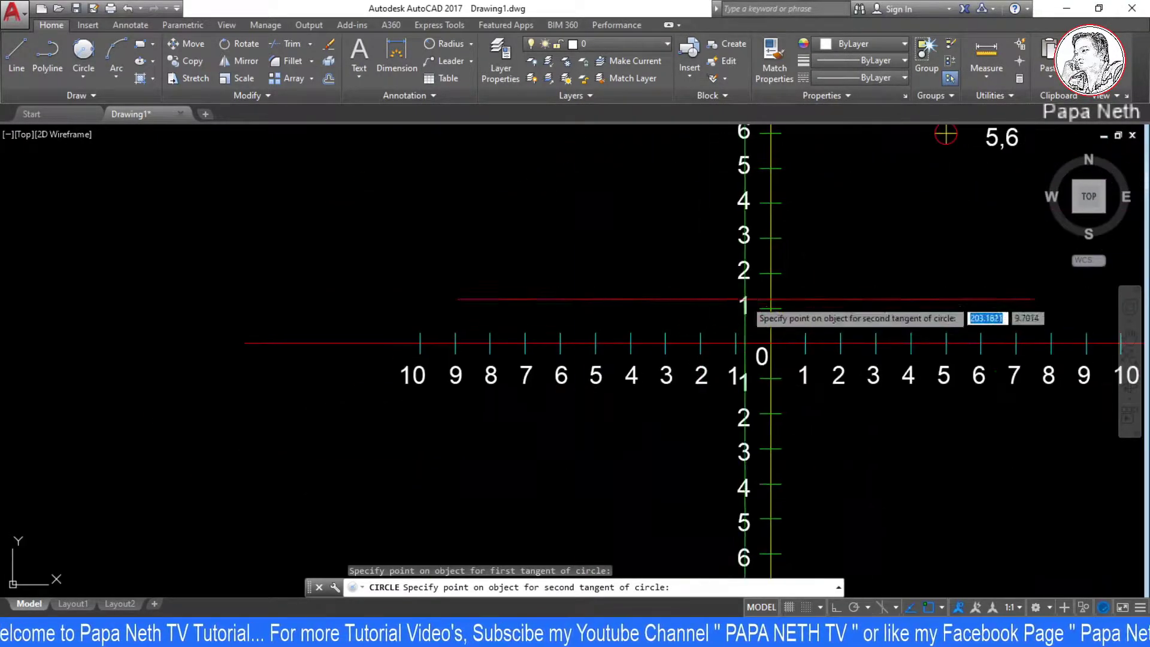
scroll(952, 138, "up", 5)
left_click(816, 385)
type("9")
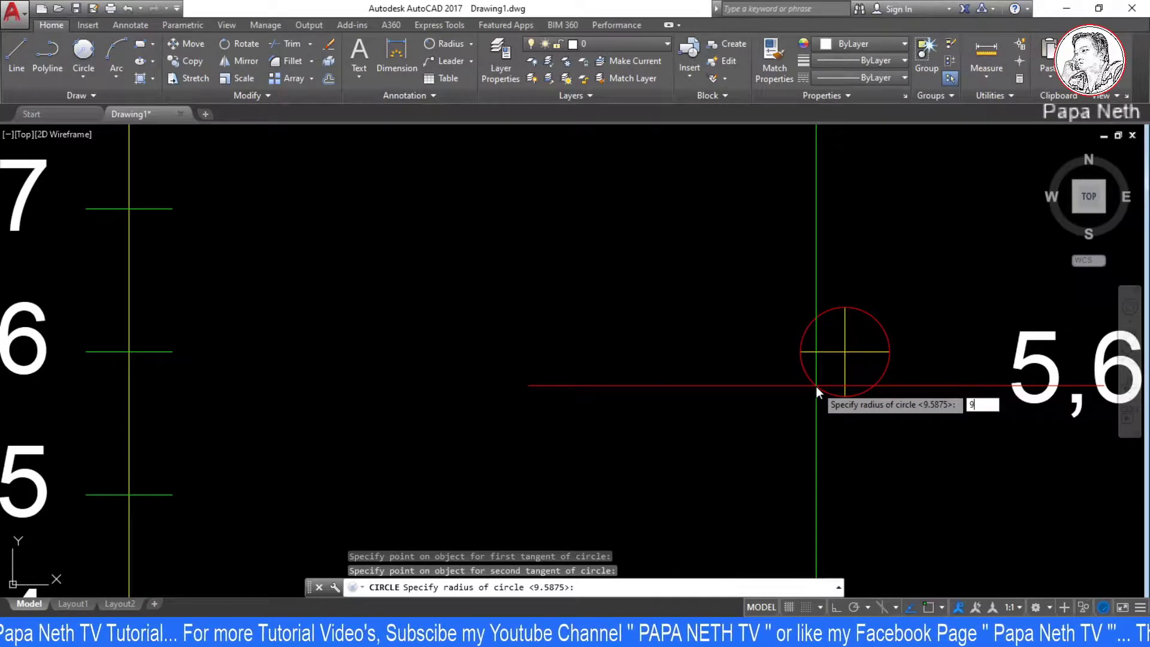
key("Return")
scroll(816, 385, "down", 3)
scroll(720, 356, "down", 3)
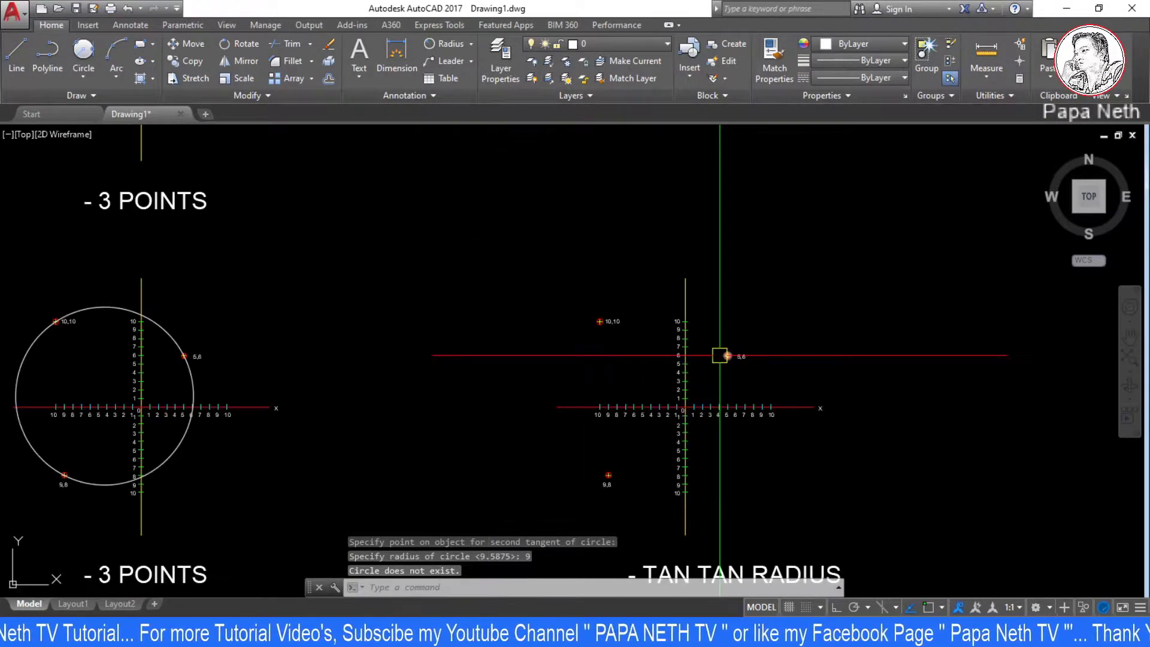
scroll(629, 432, "up", 5)
scroll(539, 393, "up", 3)
key("Escape")
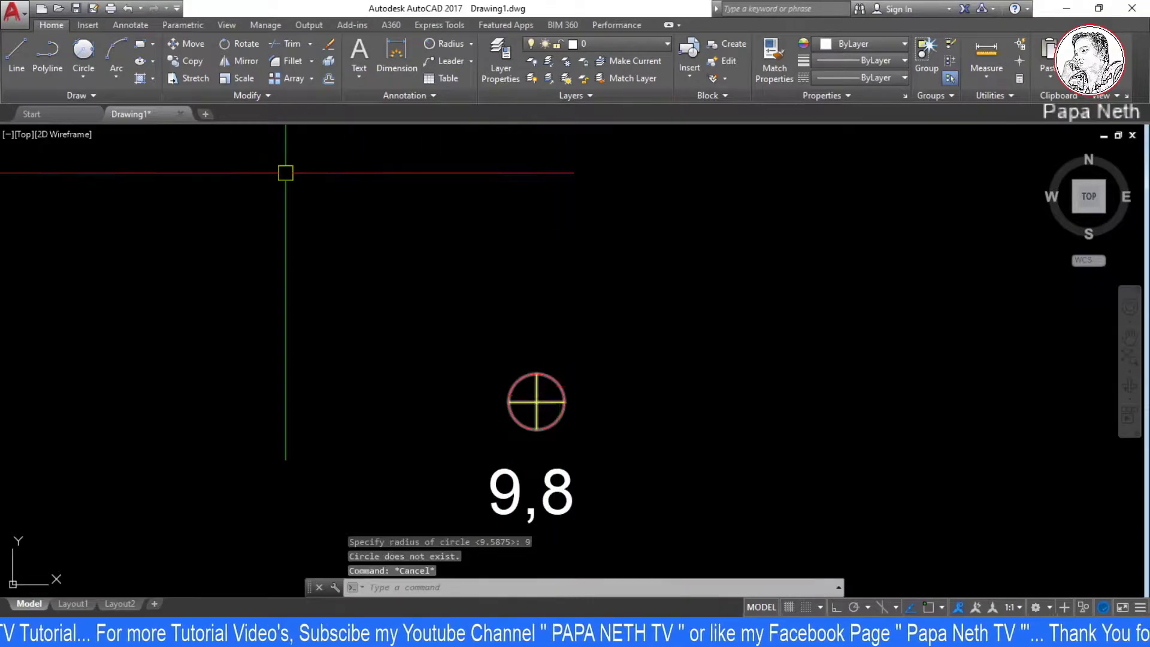
left_click(86, 73)
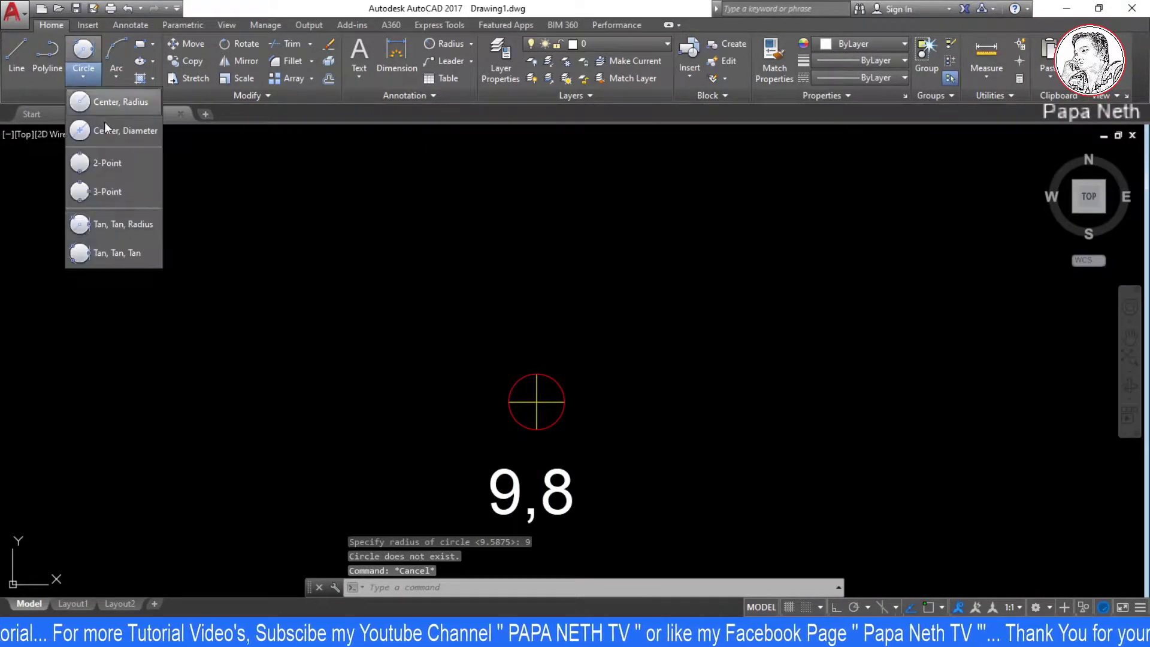
left_click(119, 228)
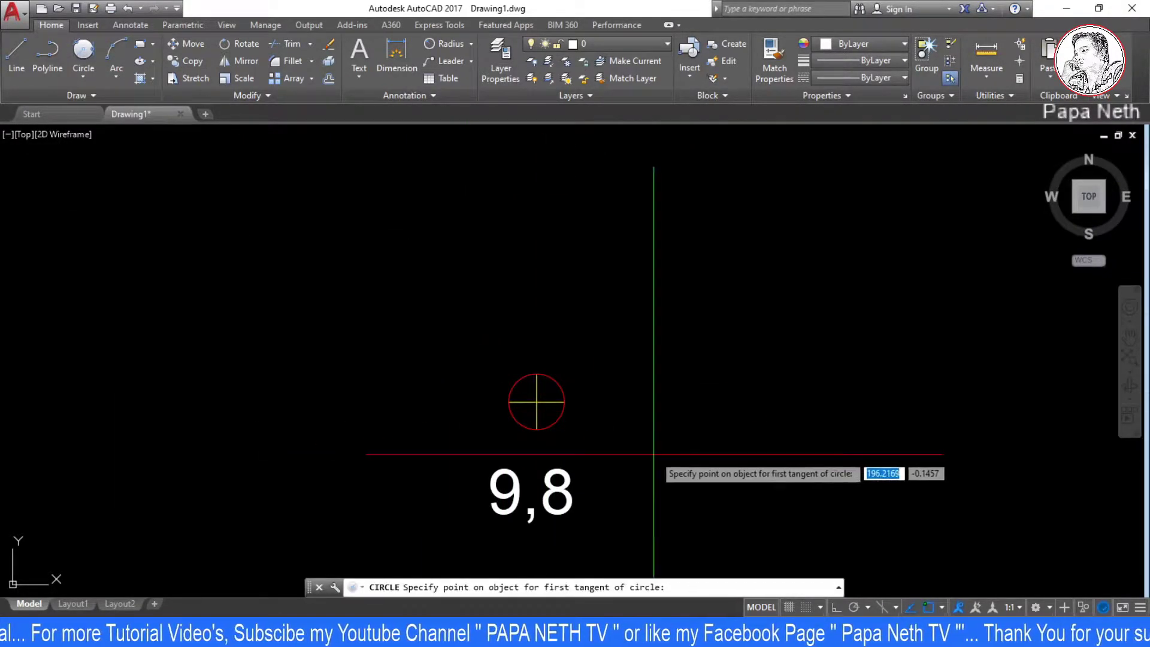
left_click(542, 378)
scroll(599, 360, "down", 5)
scroll(661, 320, "up", 3)
scroll(671, 270, "up", 5)
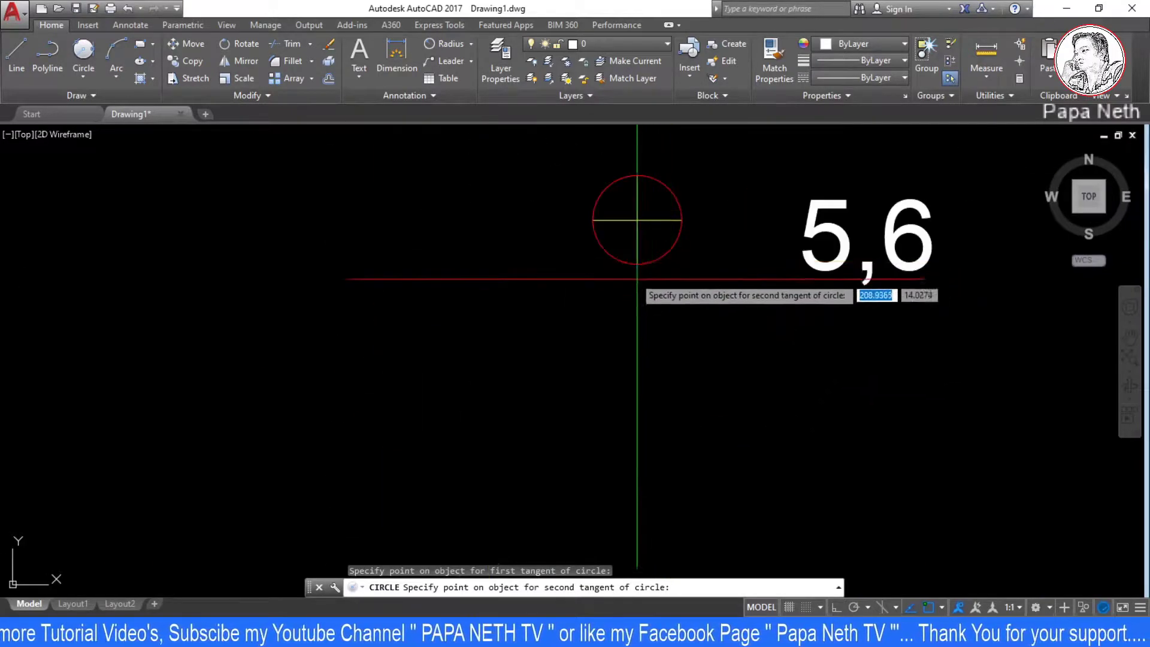
left_click(605, 249)
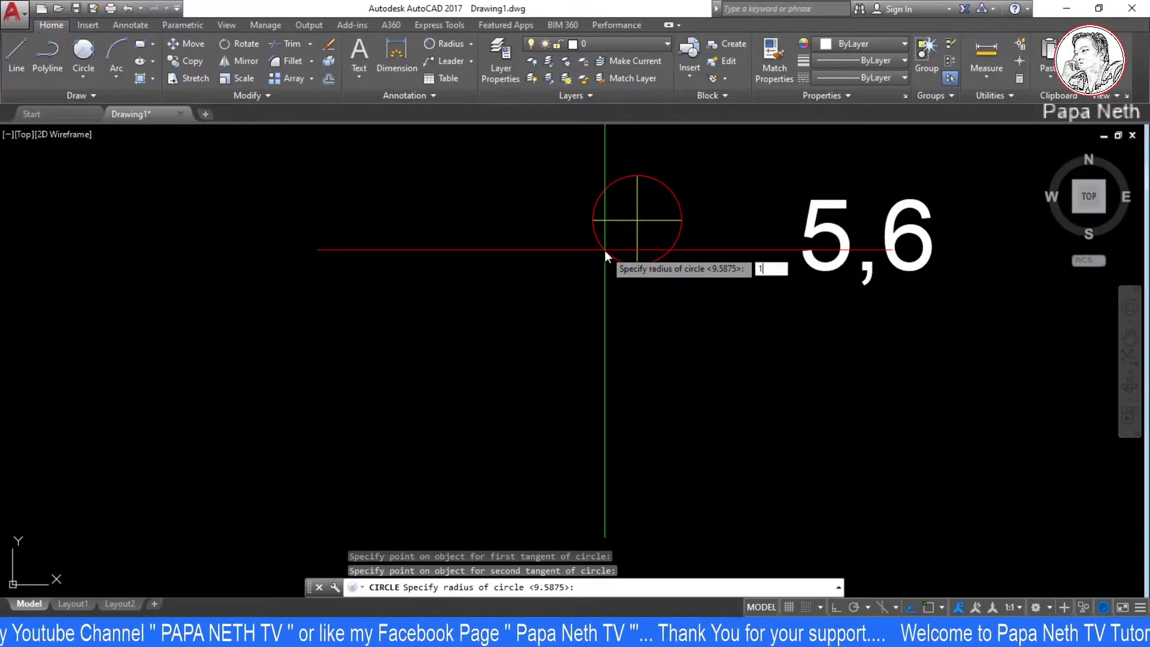
type("0")
key("Return")
scroll(634, 273, "down", 5)
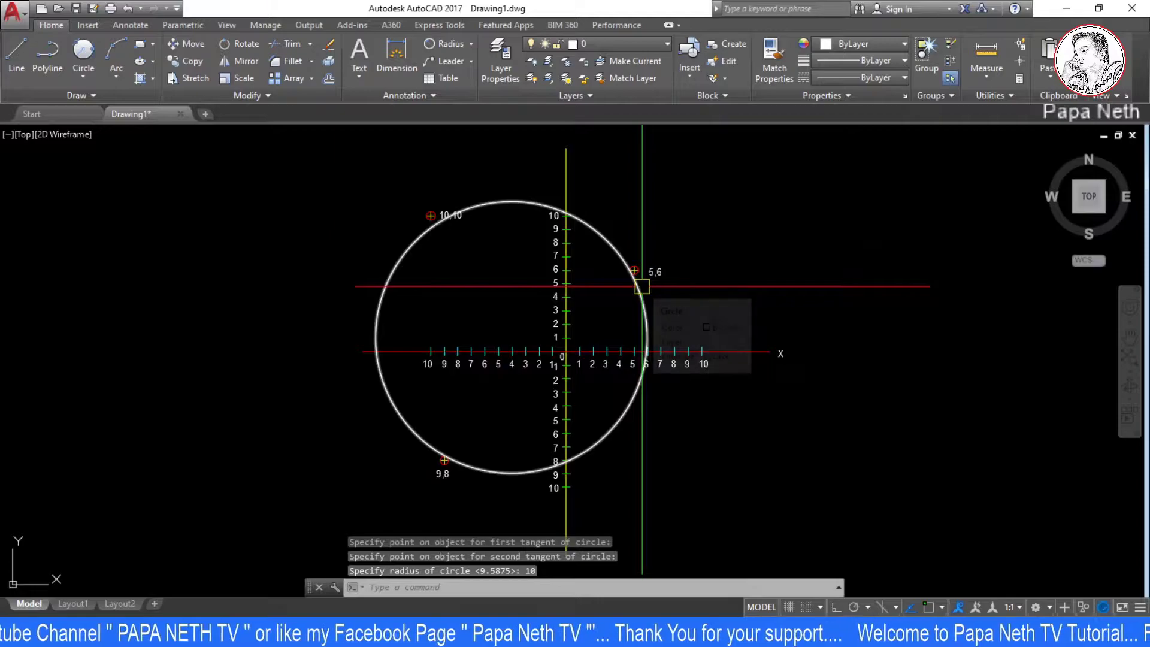
scroll(639, 285, "up", 5)
scroll(603, 342, "down", 5)
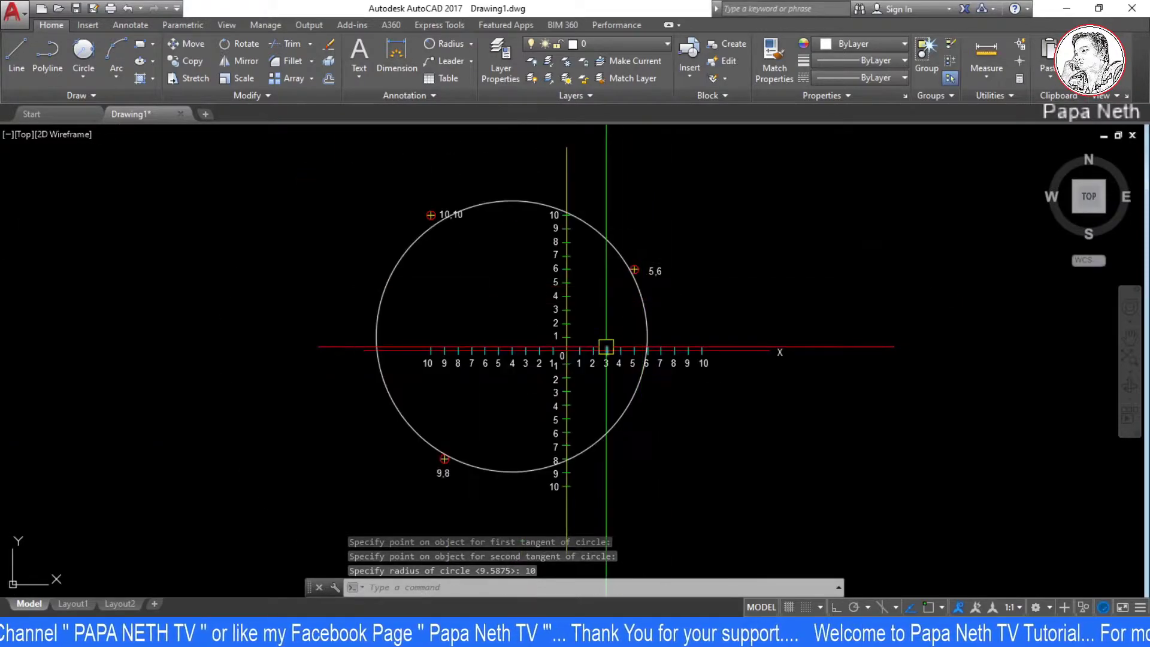
key("Escape")
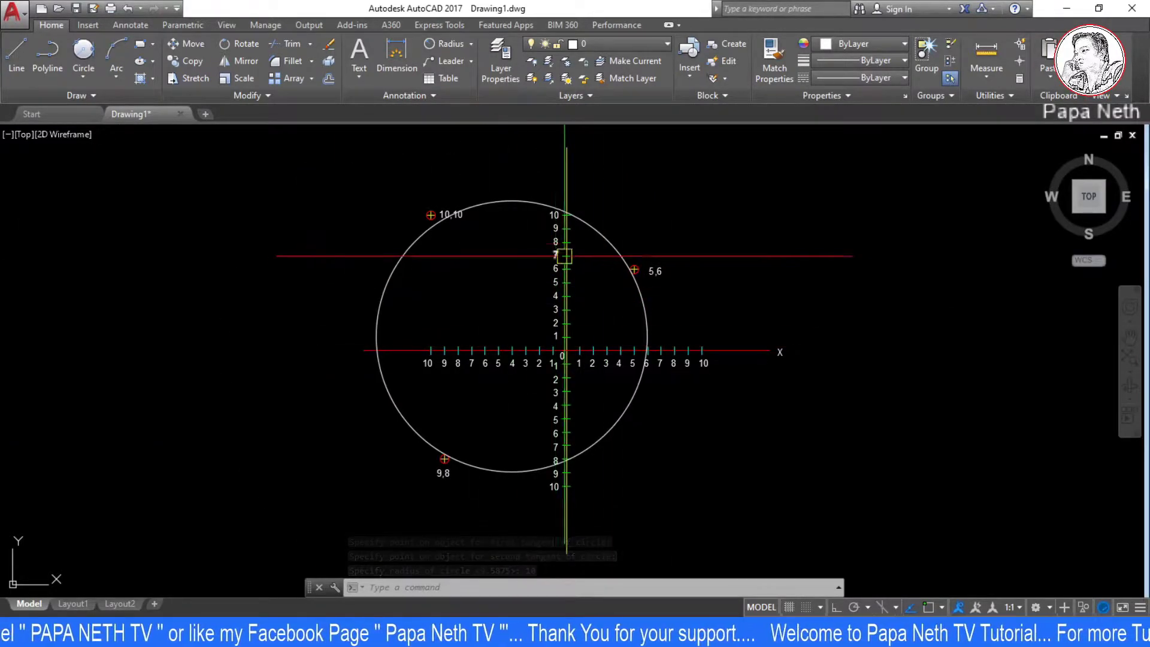
scroll(575, 251, "up", 2)
left_click(599, 242)
type("E")
key("Return")
scroll(600, 249, "down", 5)
Draw a radius-10 Tan, Tan, Radius circle tangent to the 9,8 and 10,10 markers.
scroll(526, 321, "up", 3)
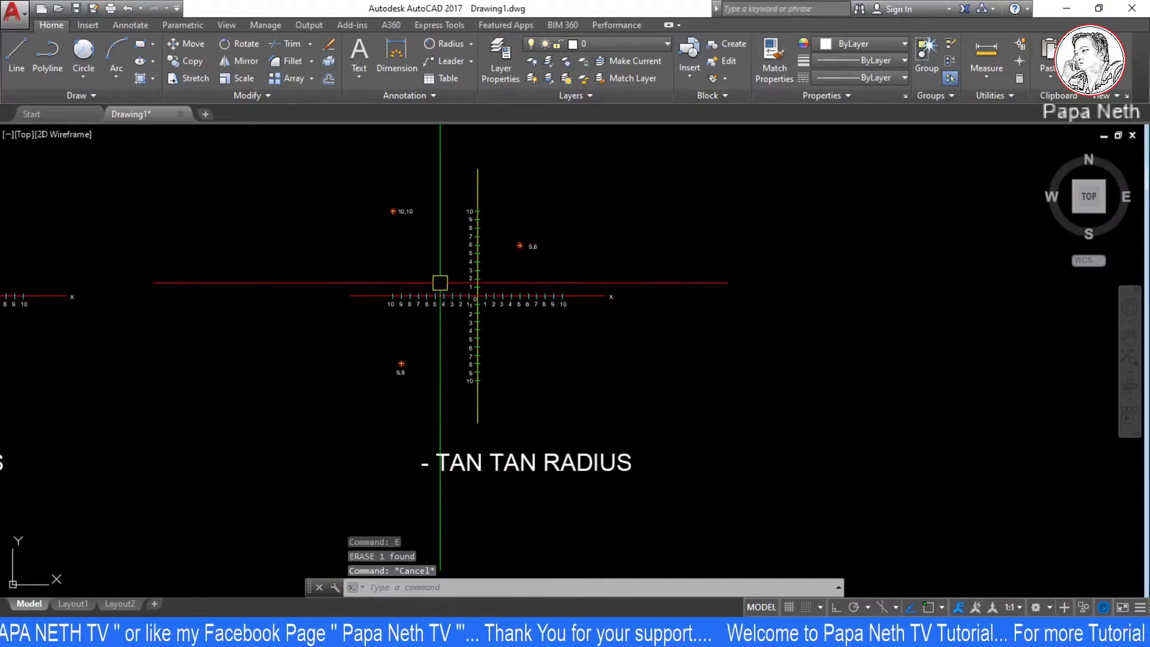
scroll(457, 290, "up", 2)
mouse_move(457, 291)
middle_mouse_down()
mouse_move(645, 365)
mouse_move(547, 324)
middle_mouse_up()
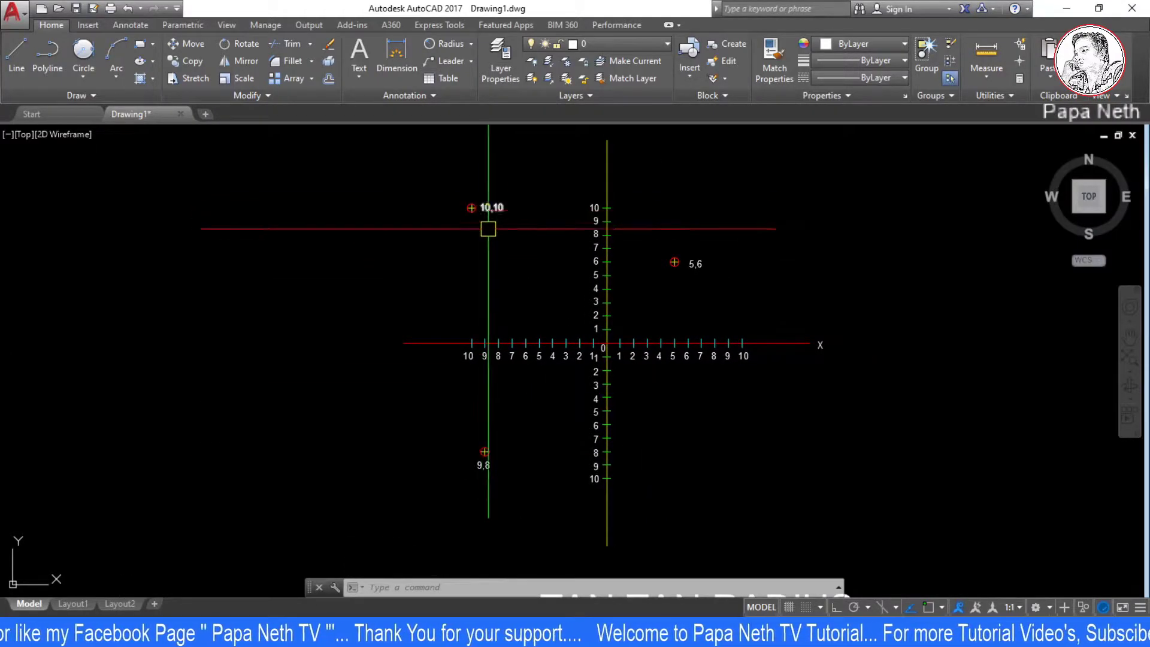
left_click(83, 77)
left_click(96, 191)
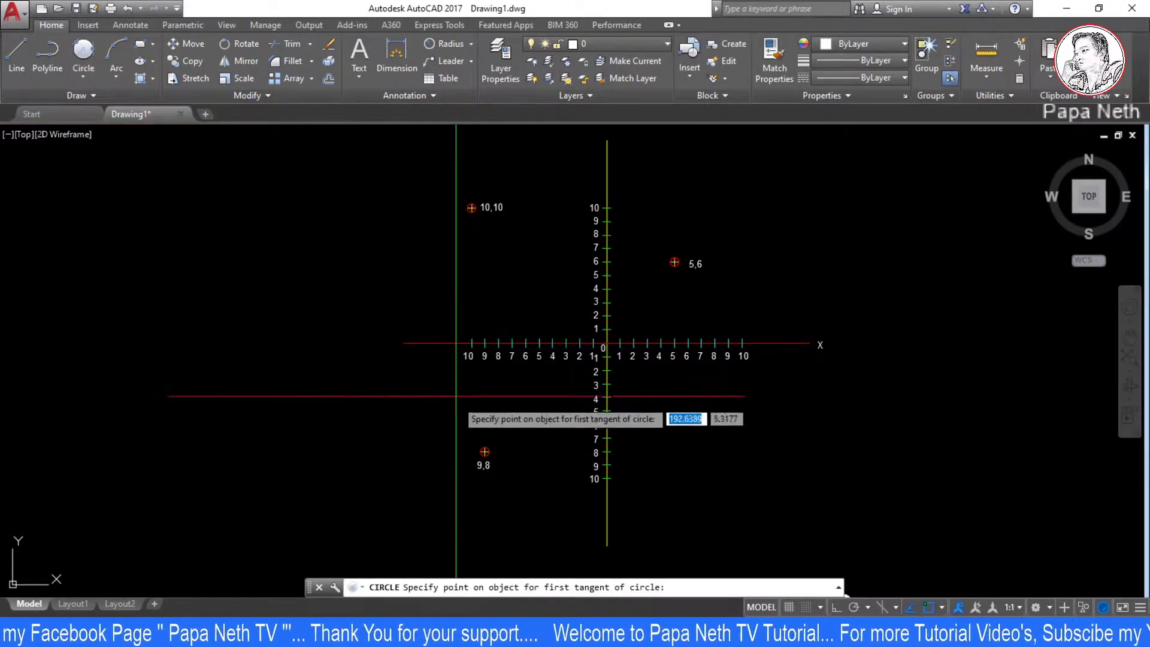
left_click(555, 489)
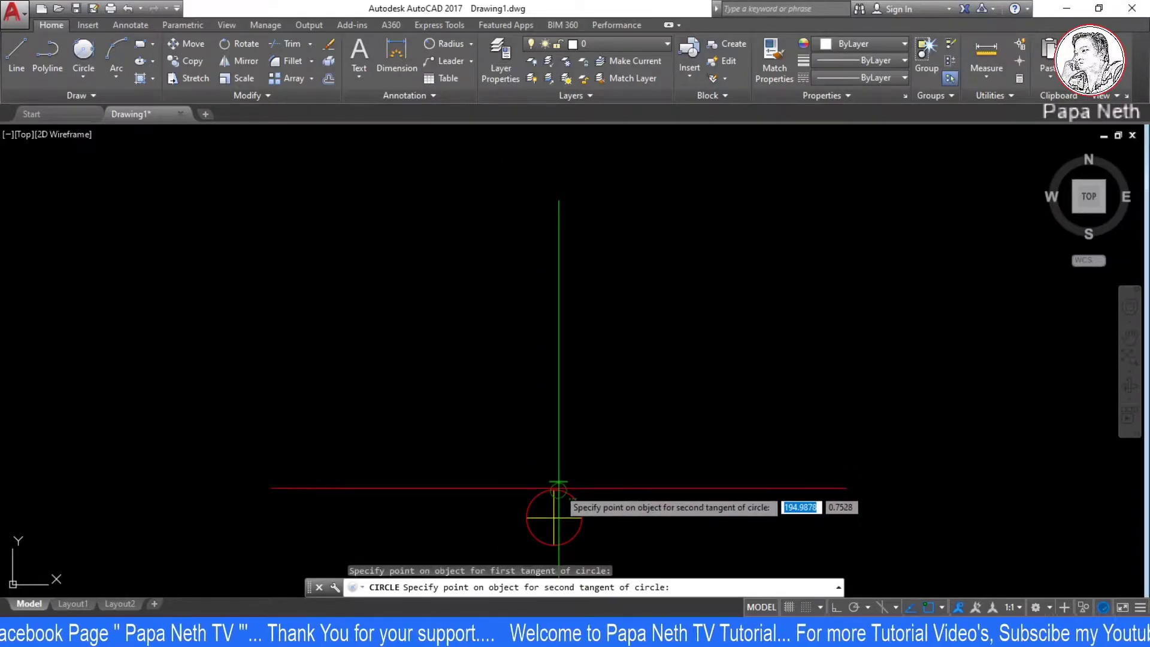
scroll(557, 485, "down", 6)
mouse_move(541, 385)
middle_mouse_down()
mouse_move(553, 289)
mouse_move(344, 461)
middle_mouse_up()
scroll(519, 173, "up", 4)
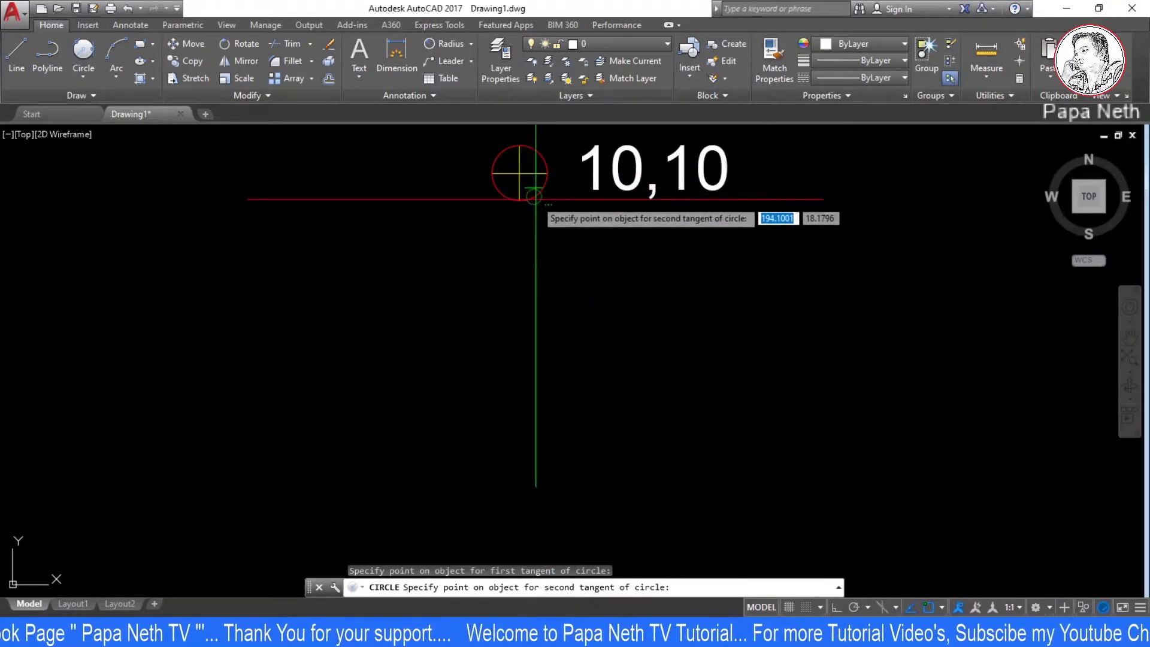
left_click(519, 173)
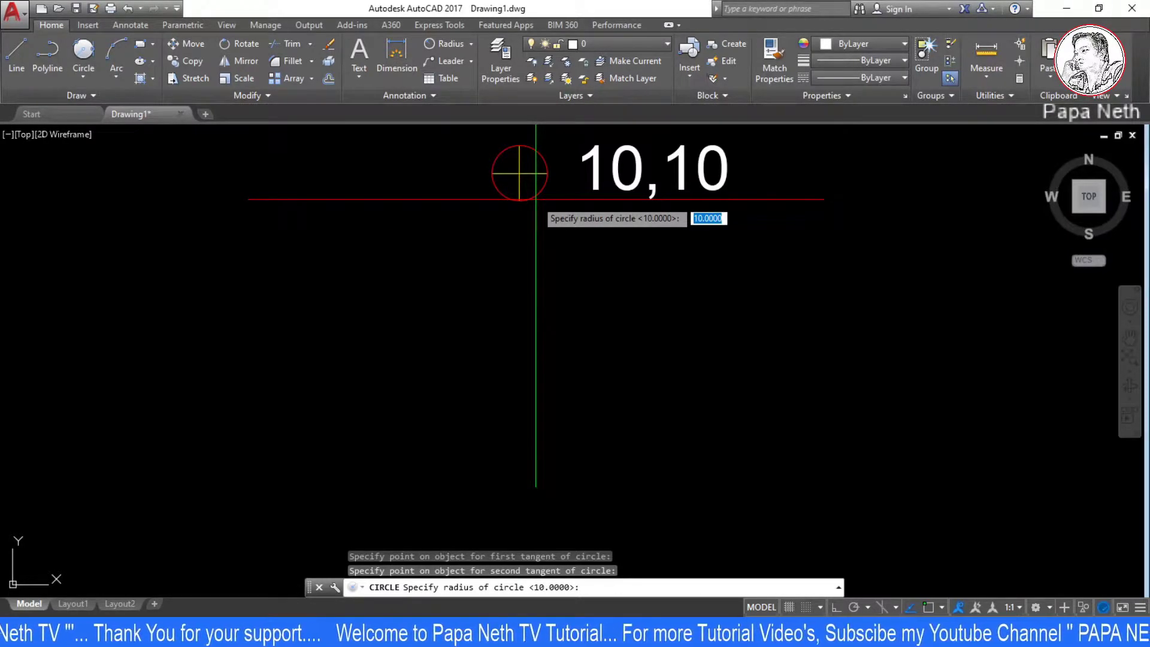
key("Return")
scroll(480, 236, "down", 3)
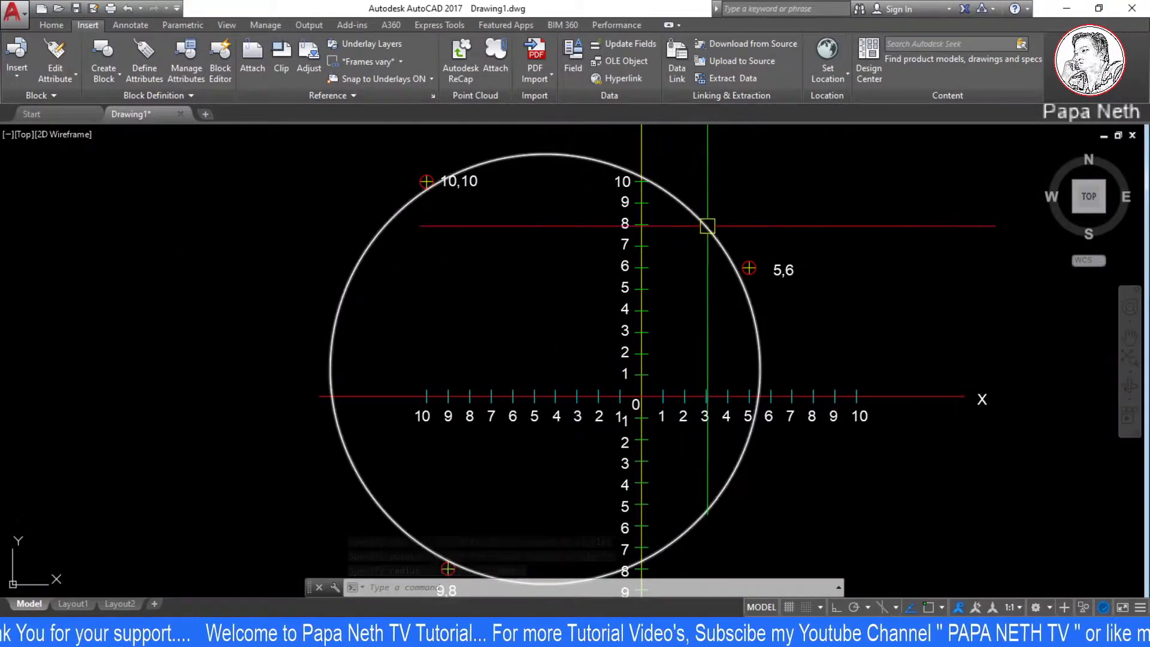
key("Escape")
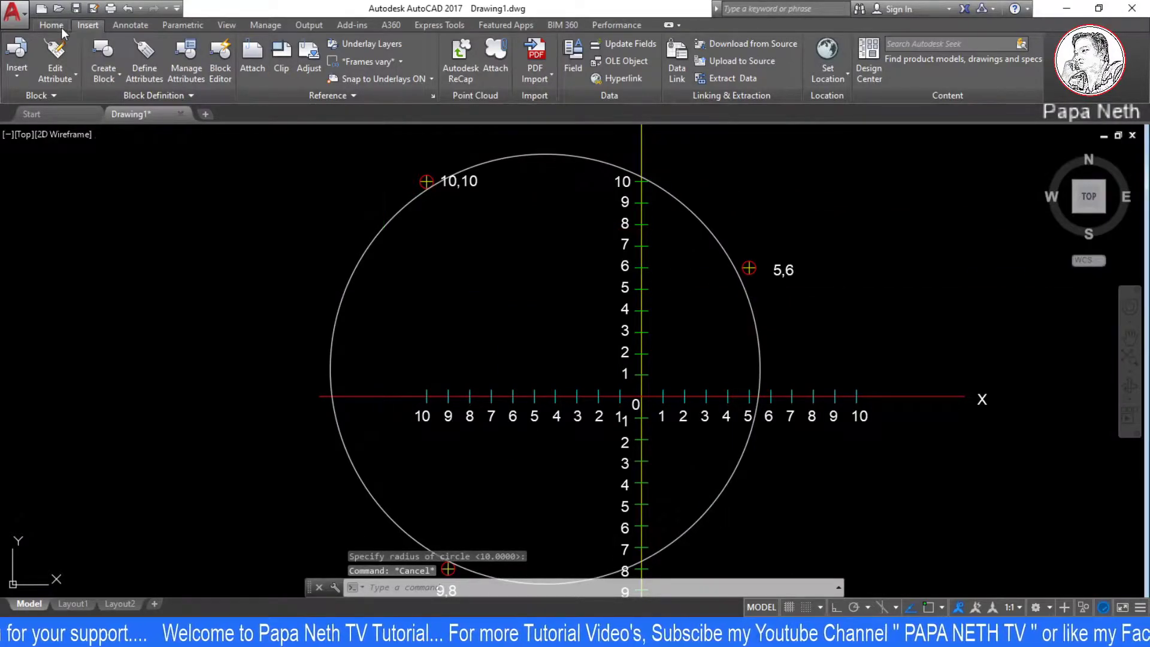
Draw a radius-10 Tan, Tan, Radius circle tangent to the 5,6 and 10,10 markers.
left_click(62, 27)
left_click(83, 76)
left_click(108, 201)
scroll(730, 268, "up", 8)
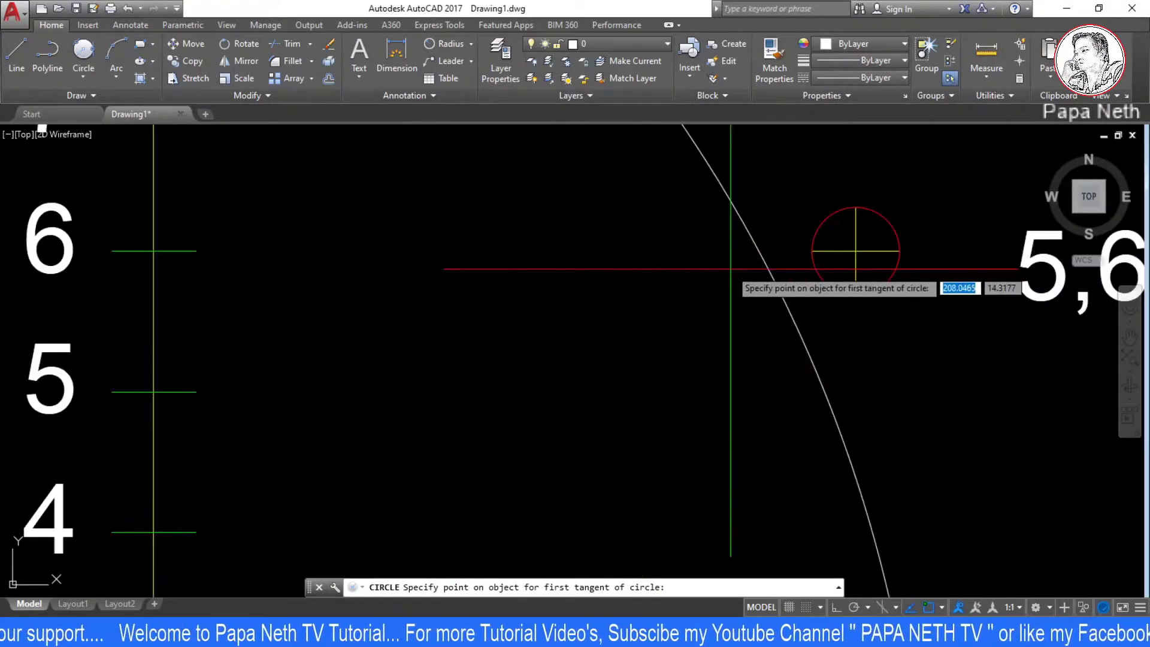
left_click(832, 216)
scroll(826, 218, "down", 6)
scroll(674, 377, "up", 5)
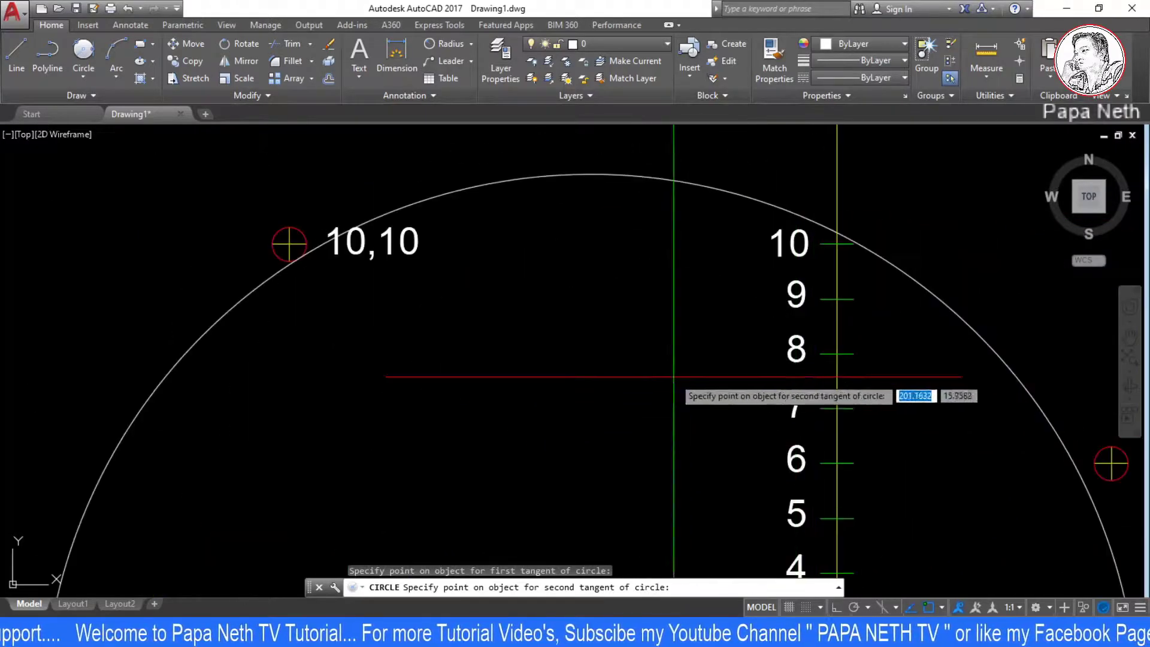
scroll(322, 235, "up", 4)
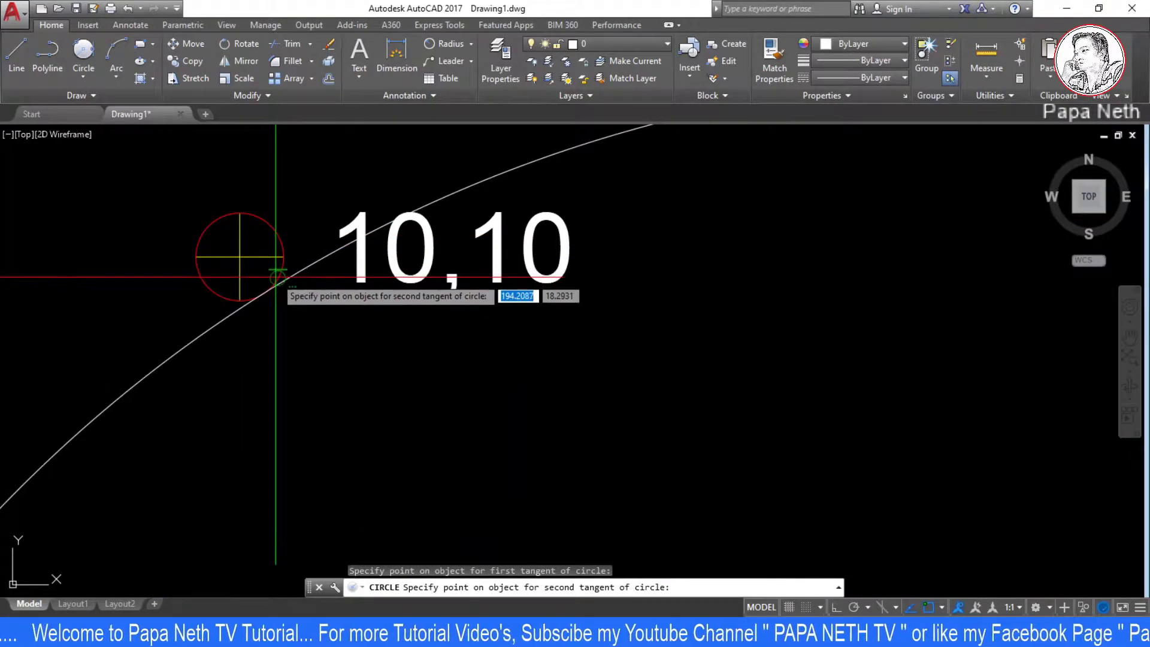
left_click(276, 276)
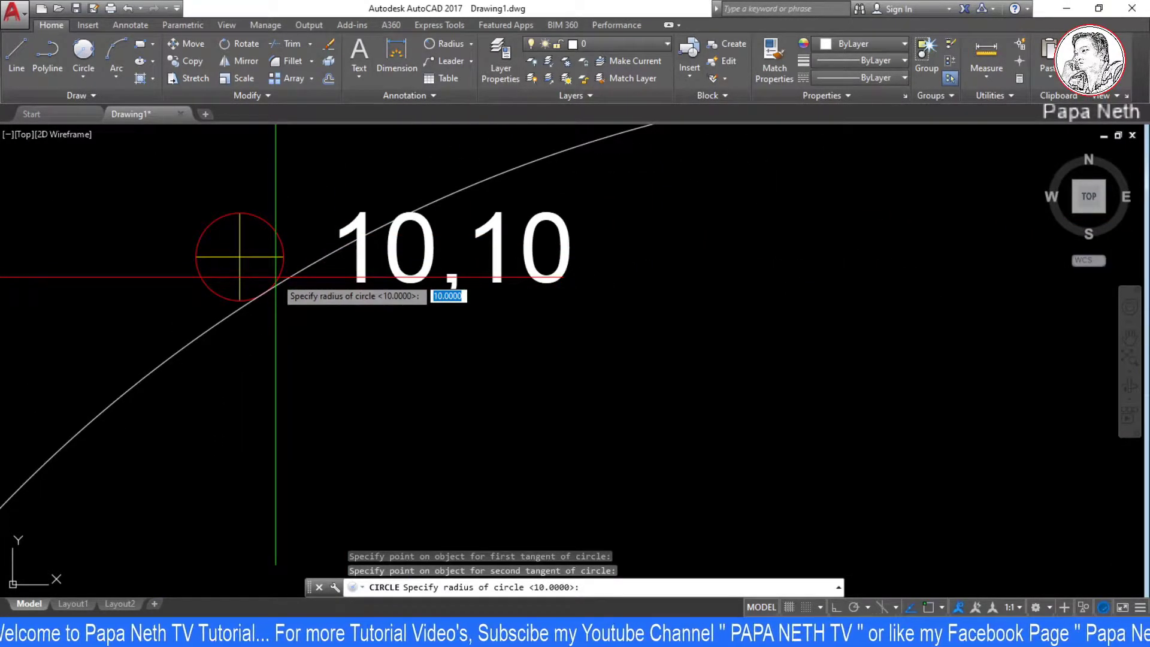
key("Return")
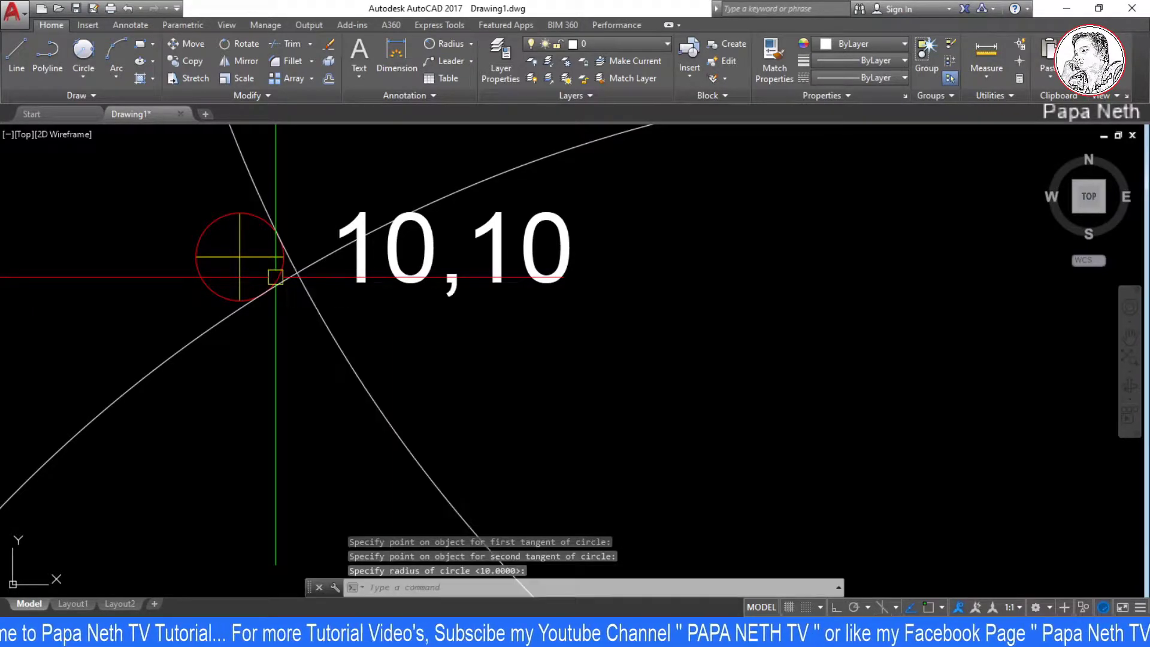
scroll(276, 276, "down", 5)
mouse_move(402, 443)
middle_mouse_down()
mouse_move(581, 443)
mouse_move(480, 329)
middle_mouse_up()
scroll(480, 300, "up", 3)
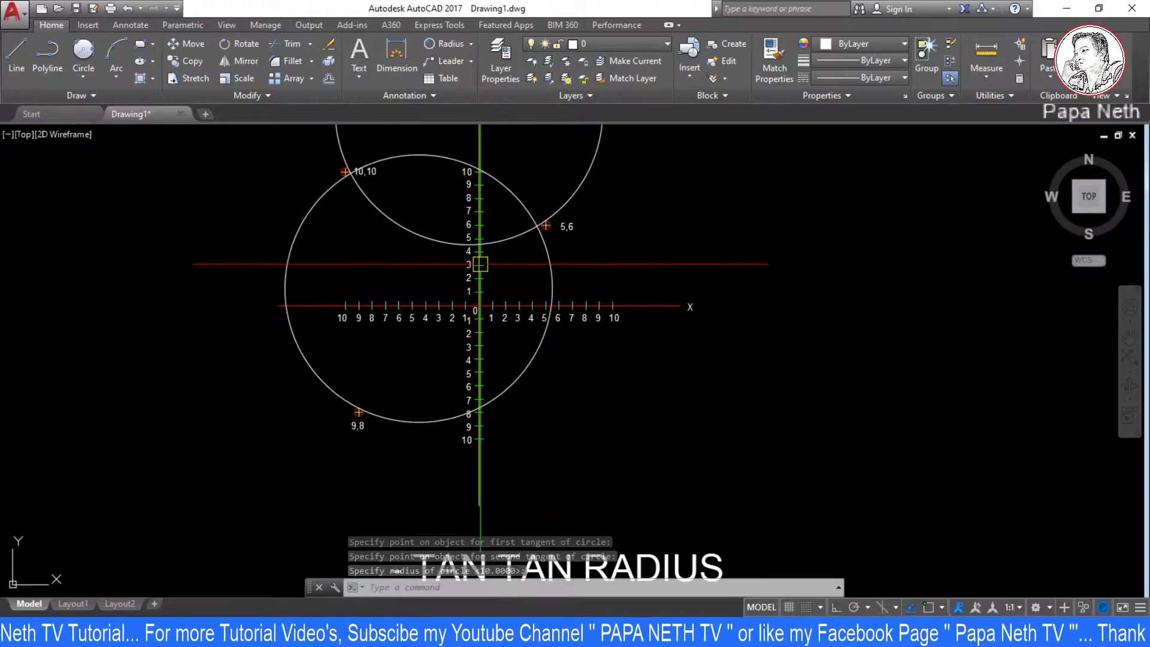
key("Escape")
scroll(310, 353, "up", 2)
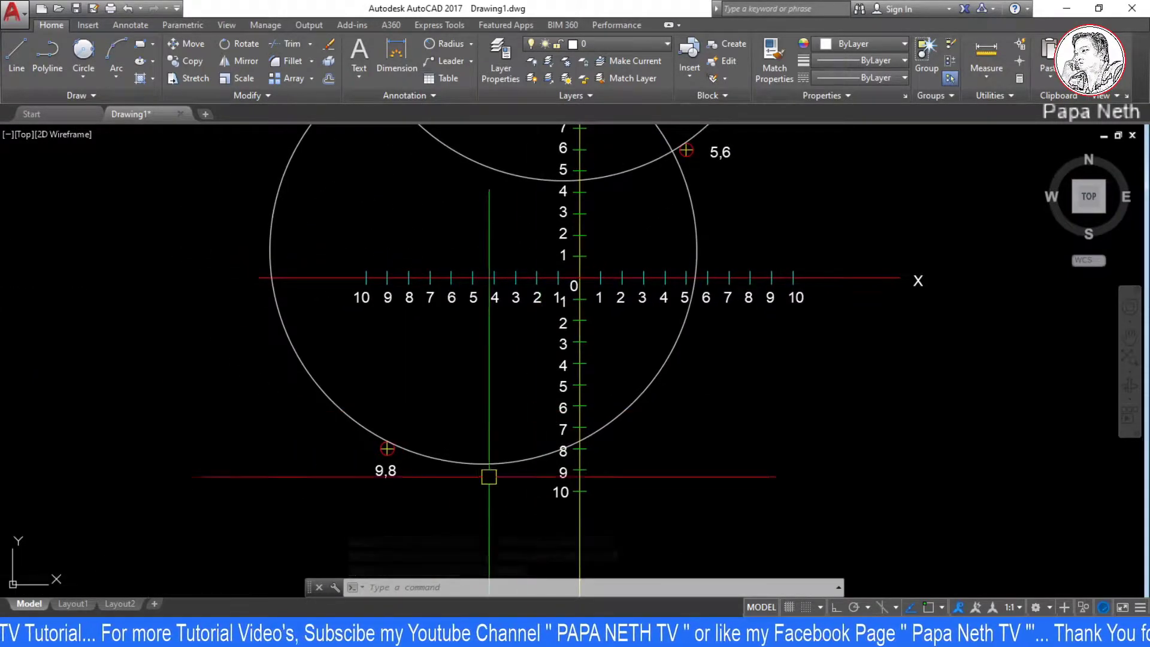
middle_click_drag(702, 265, 690, 310)
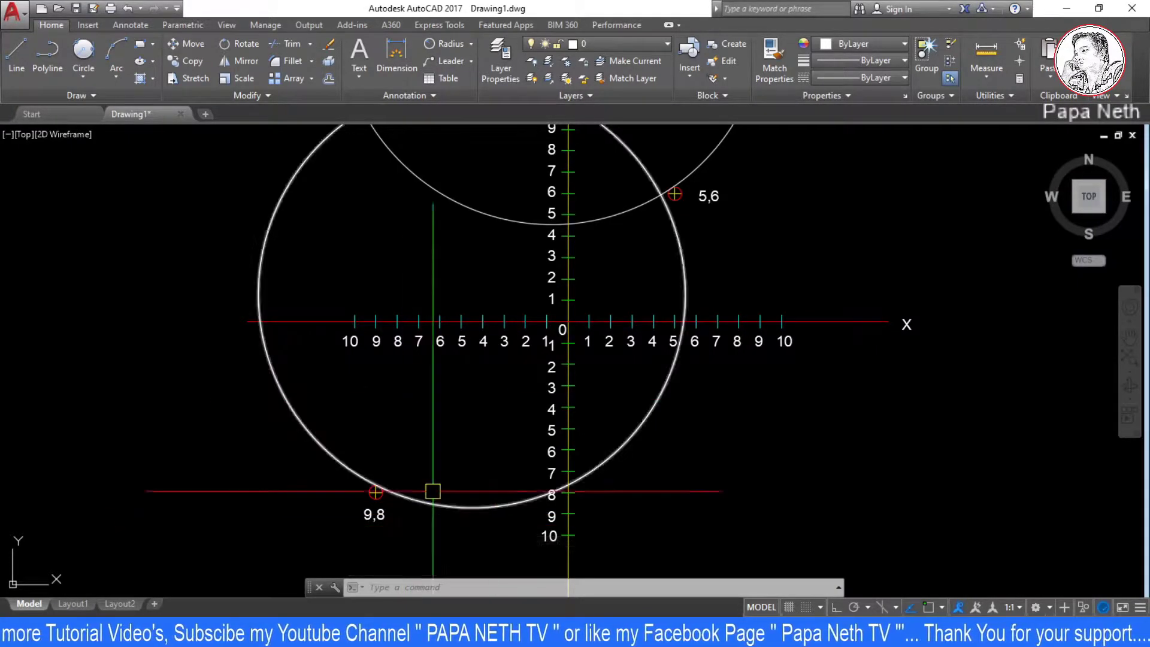
Draw a radius-10 Tan, Tan, Radius circle tangent to the 9,8 and 5,6 markers.
left_click(83, 82)
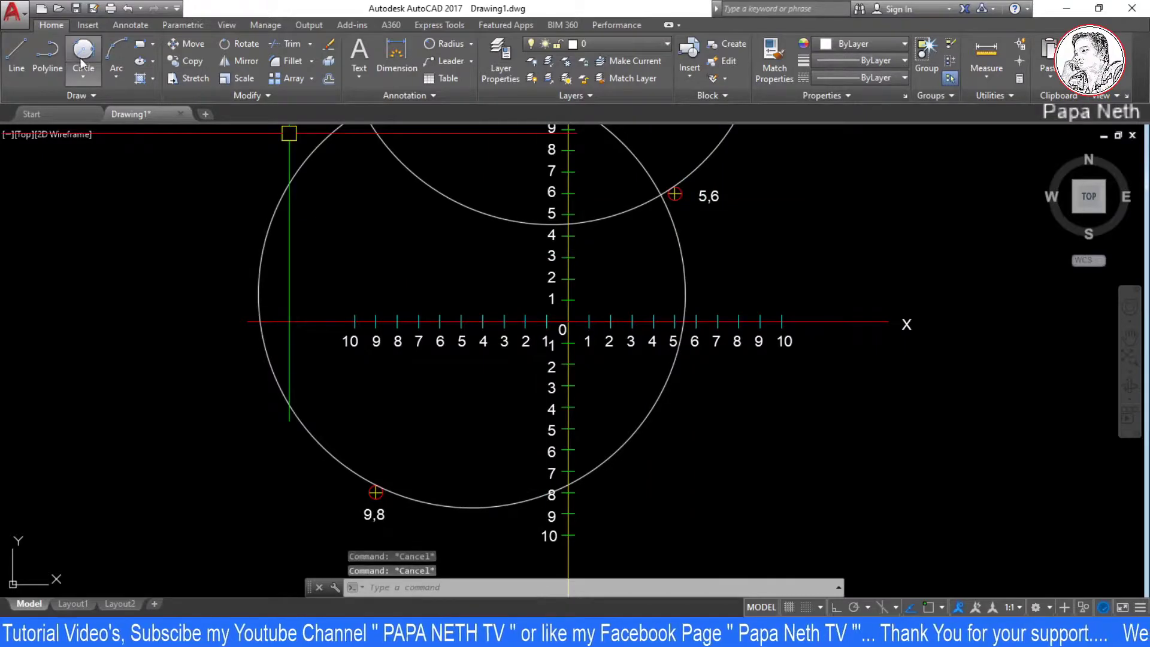
left_click(102, 236)
scroll(376, 492, "up", 5)
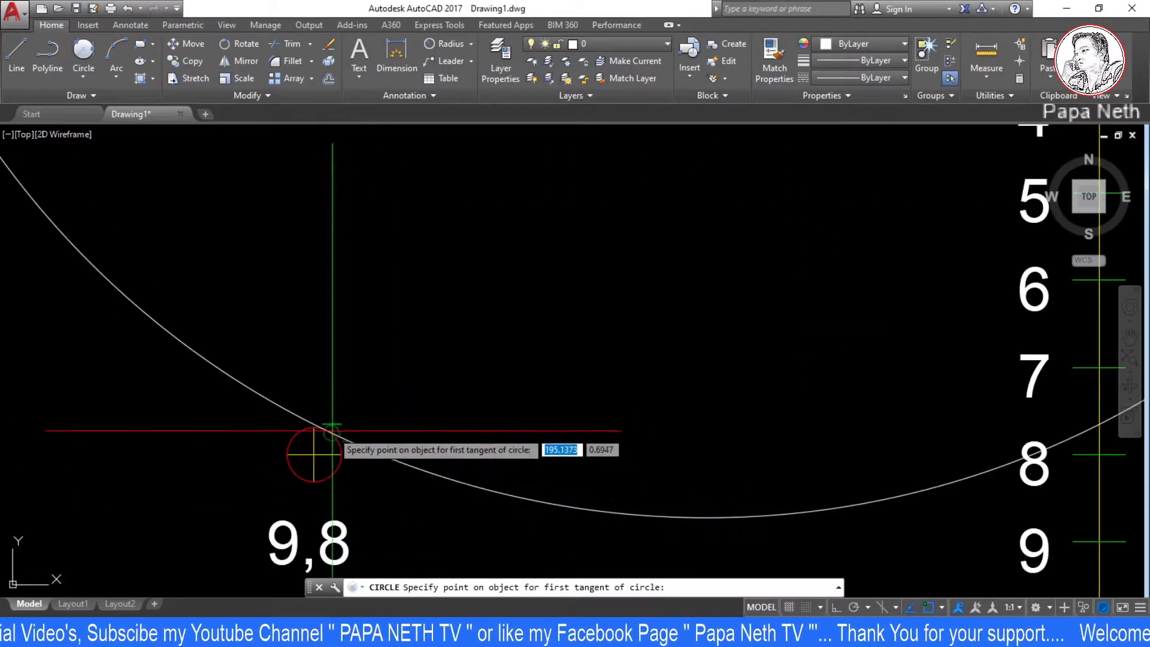
left_click(339, 449)
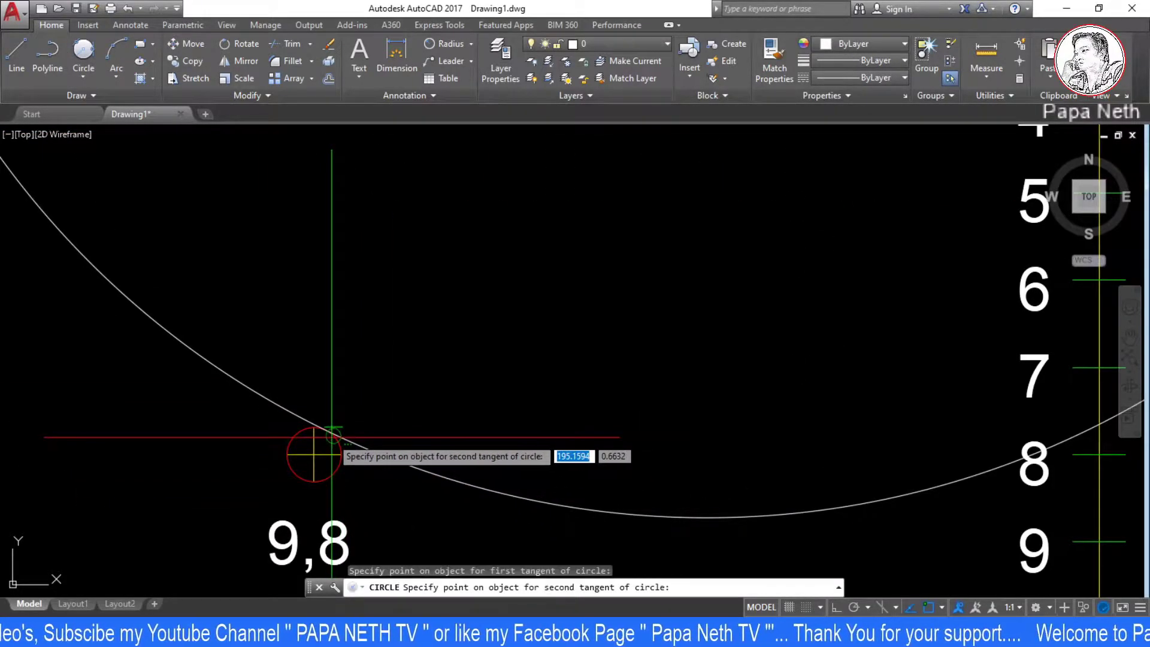
scroll(340, 449, "down", 5)
scroll(645, 324, "up", 5)
scroll(623, 276, "up", 2)
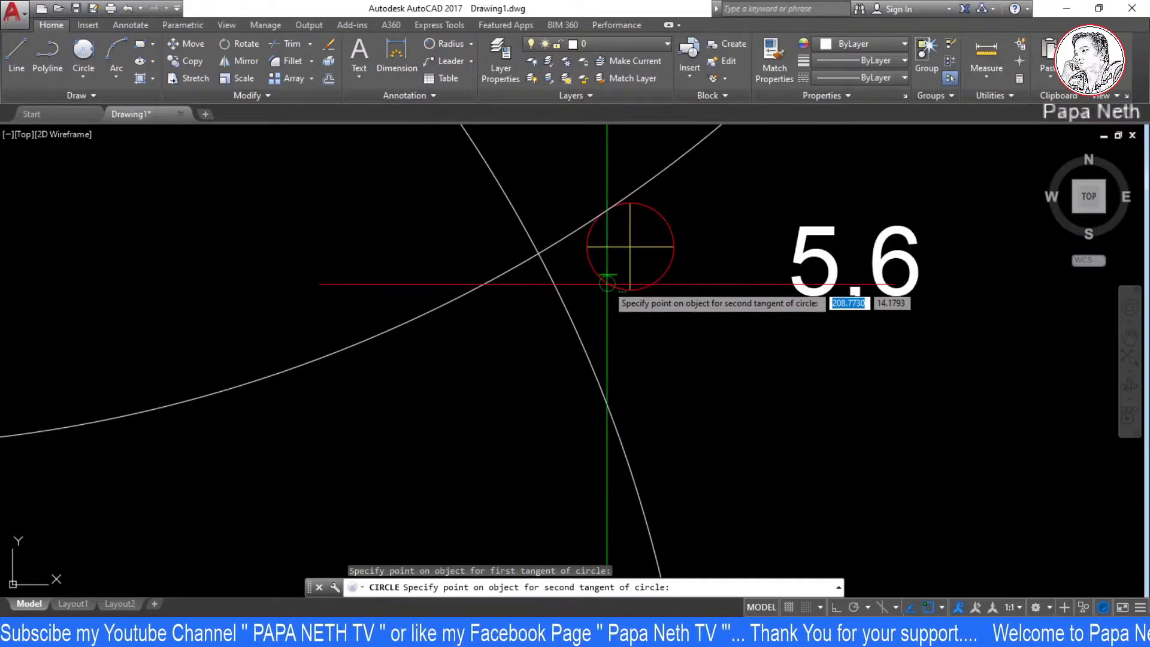
left_click(630, 246)
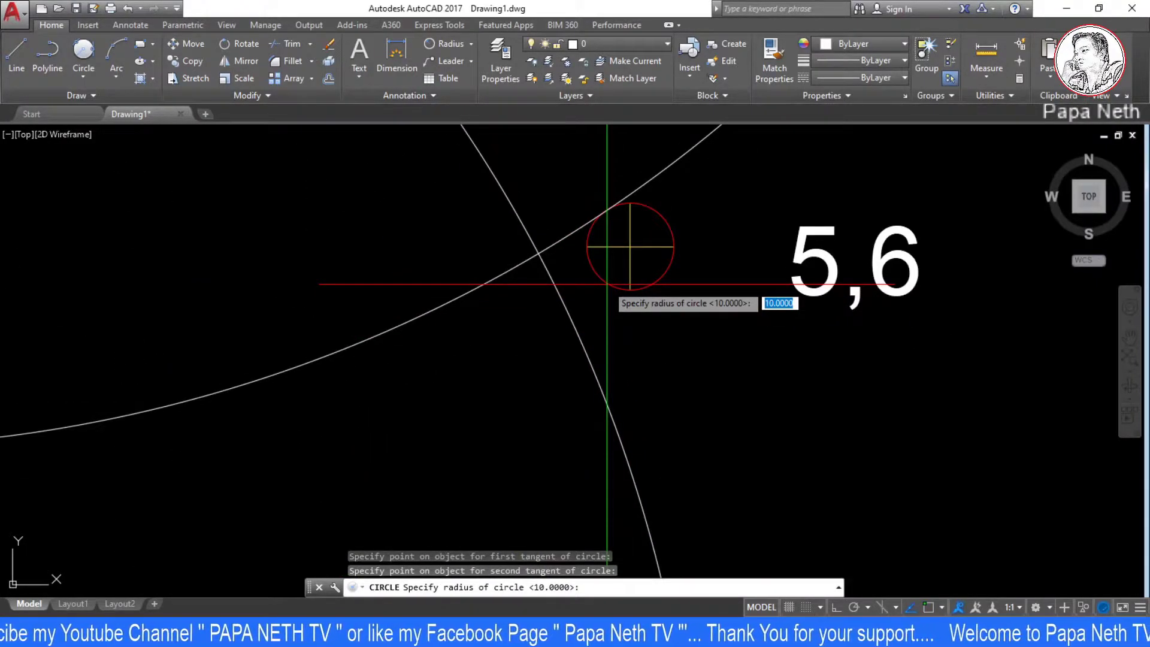
key("Return")
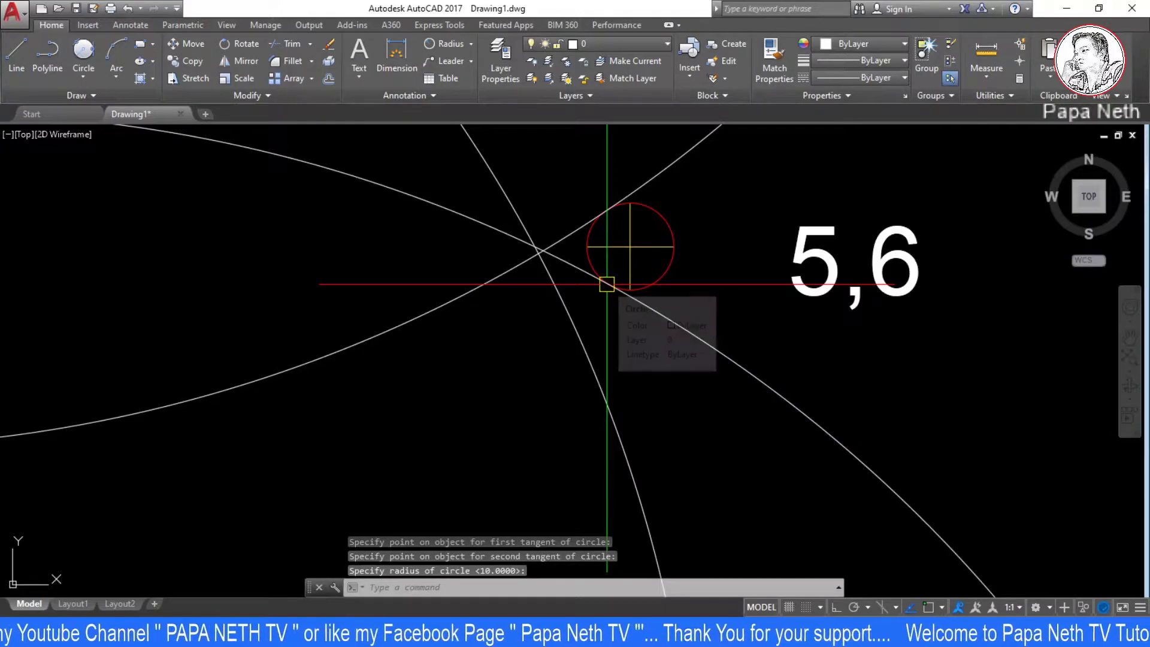
key("Escape")
scroll(630, 246, "down", 5)
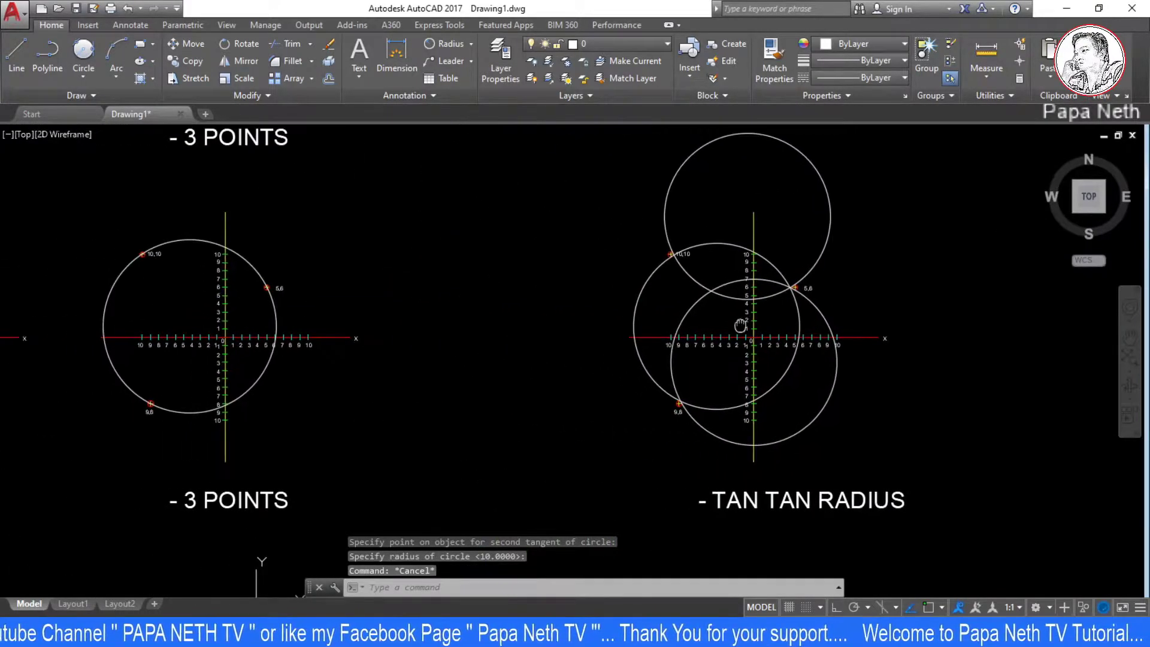
Crossing-select the Tan Tan Radius example and copy it directly above the original.
scroll(743, 324, "up", 3)
scroll(713, 401, "down", 3)
middle_click_drag(713, 402, 578, 403)
scroll(611, 417, "down", 1)
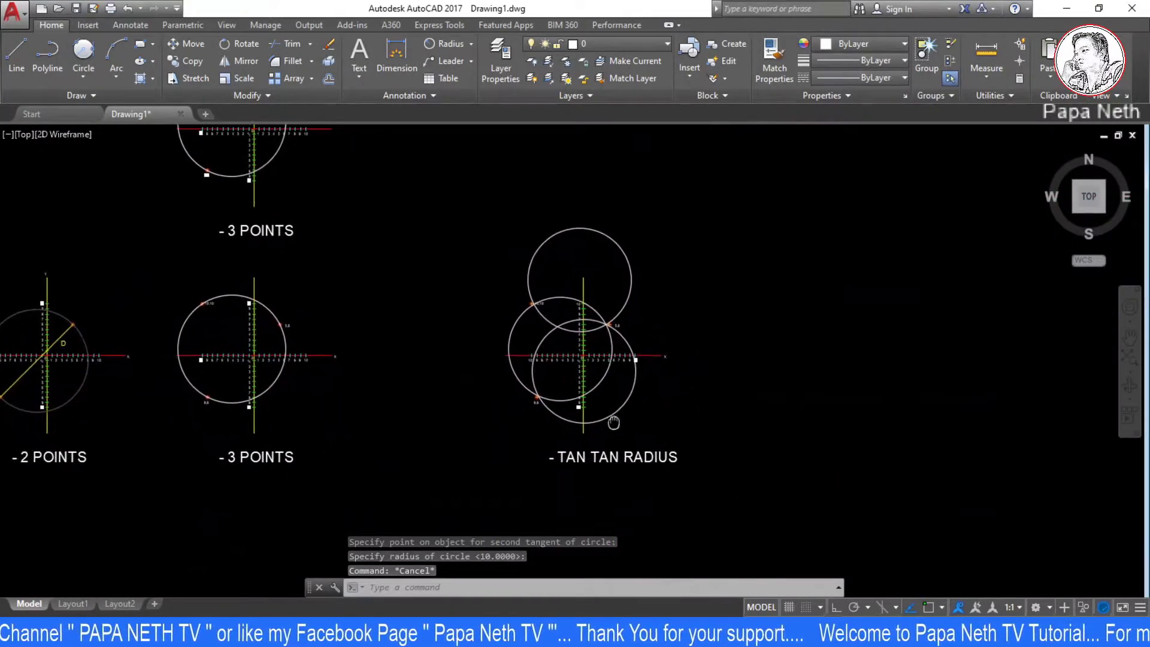
scroll(611, 413, "up", 3)
scroll(615, 367, "down", 3)
left_click(688, 162)
left_click(470, 479)
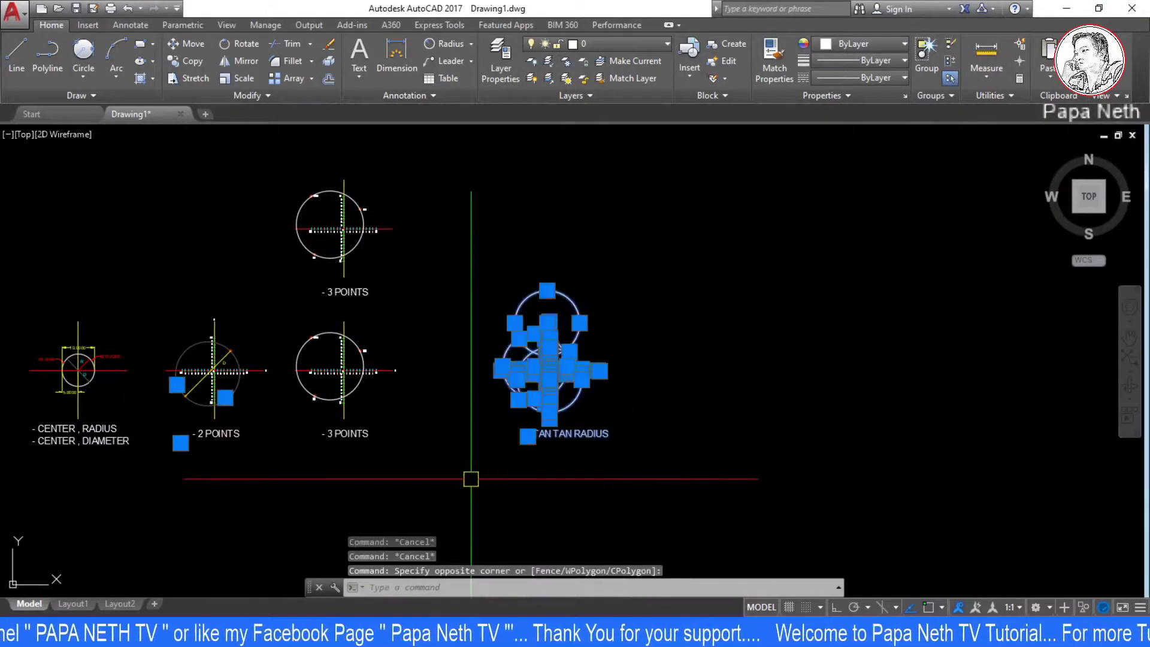
type("o")
key("Return")
left_click(644, 412)
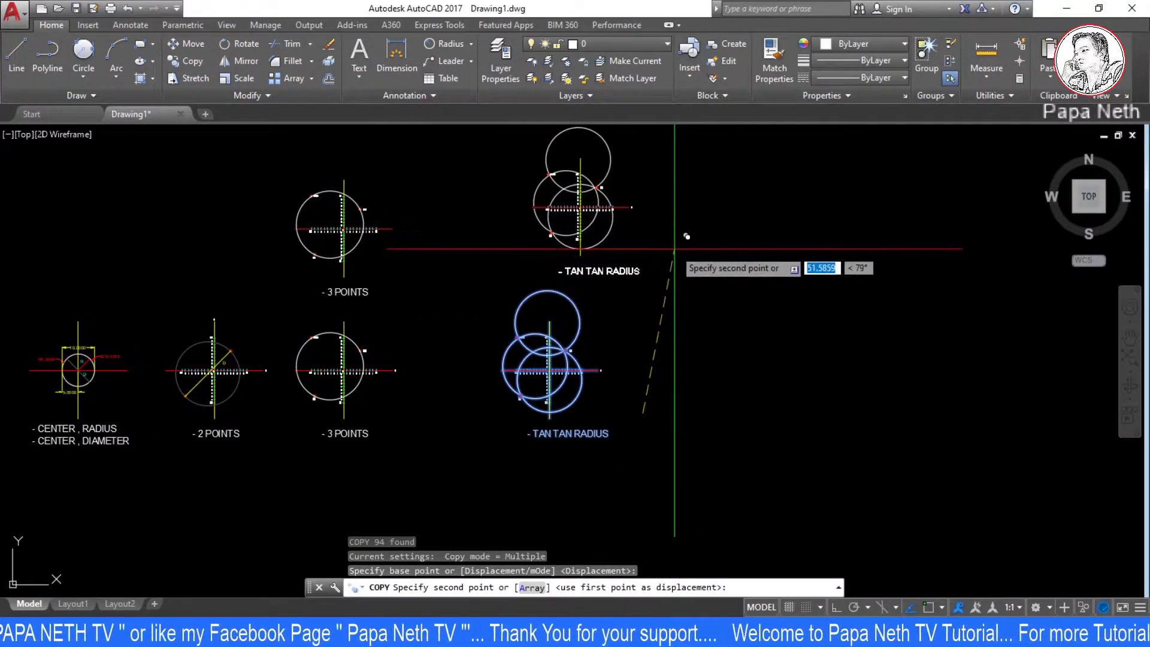
key("Escape")
Erase the copy's circles, leaving bare axes with the 10,10, 5,6 and 9,8 markers.
scroll(547, 418, "up", 3)
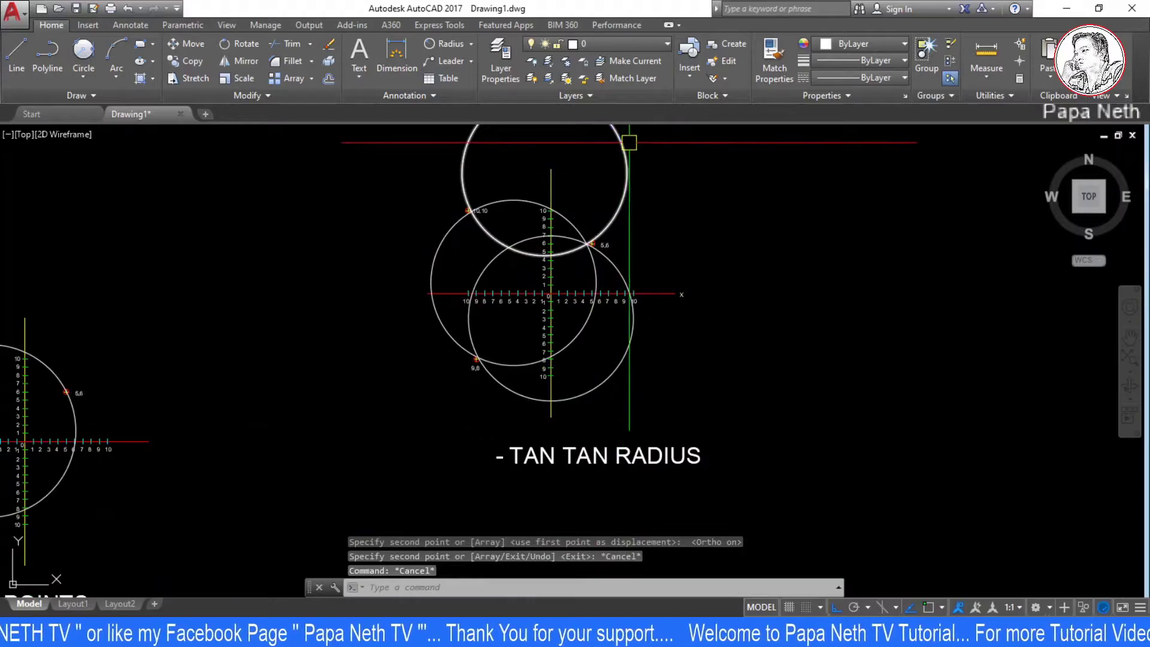
left_click(544, 255)
type("E")
key("Return")
left_click(445, 251)
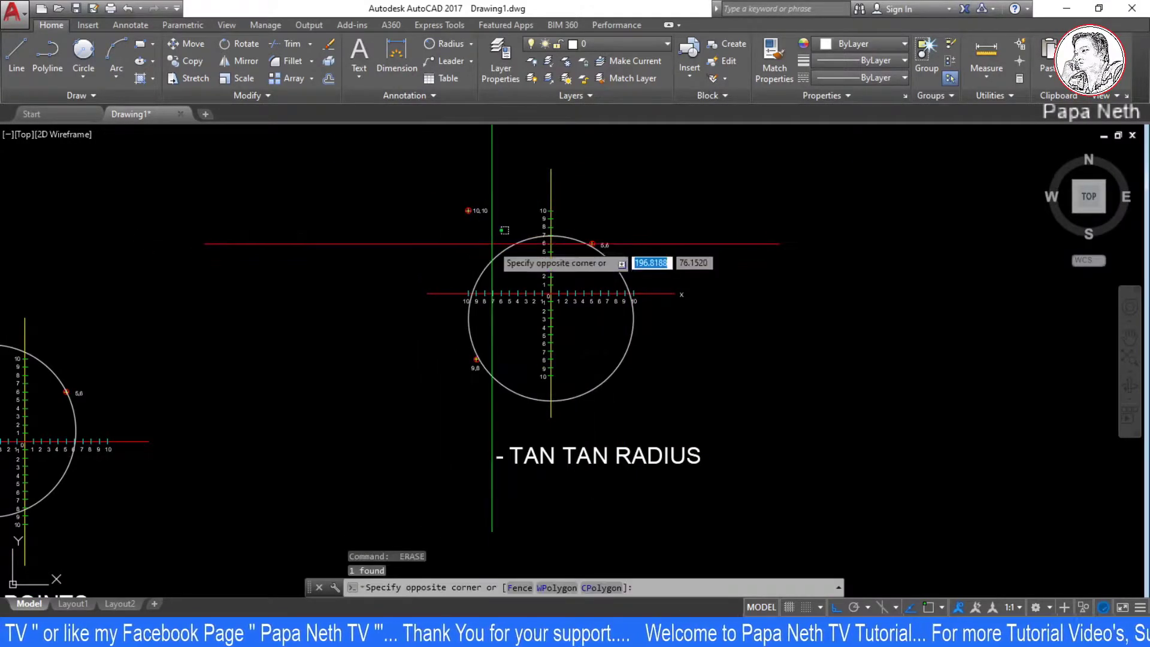
key("Escape")
type("e")
key("Return")
key("Escape")
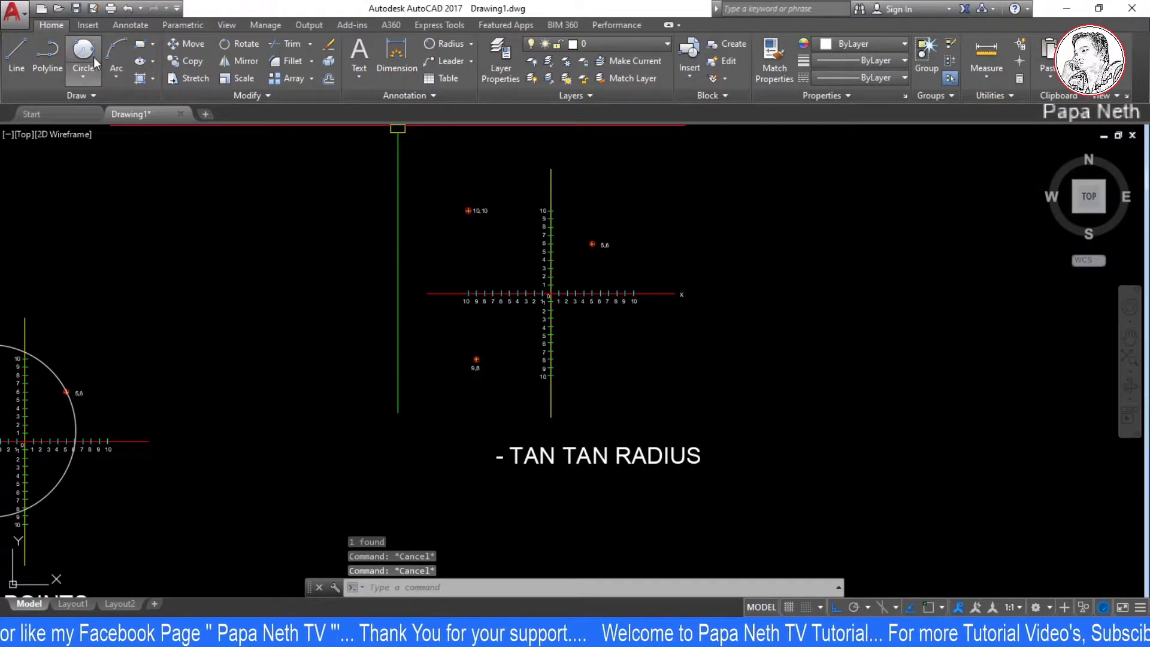
left_click(84, 55)
key("Escape")
left_click(84, 78)
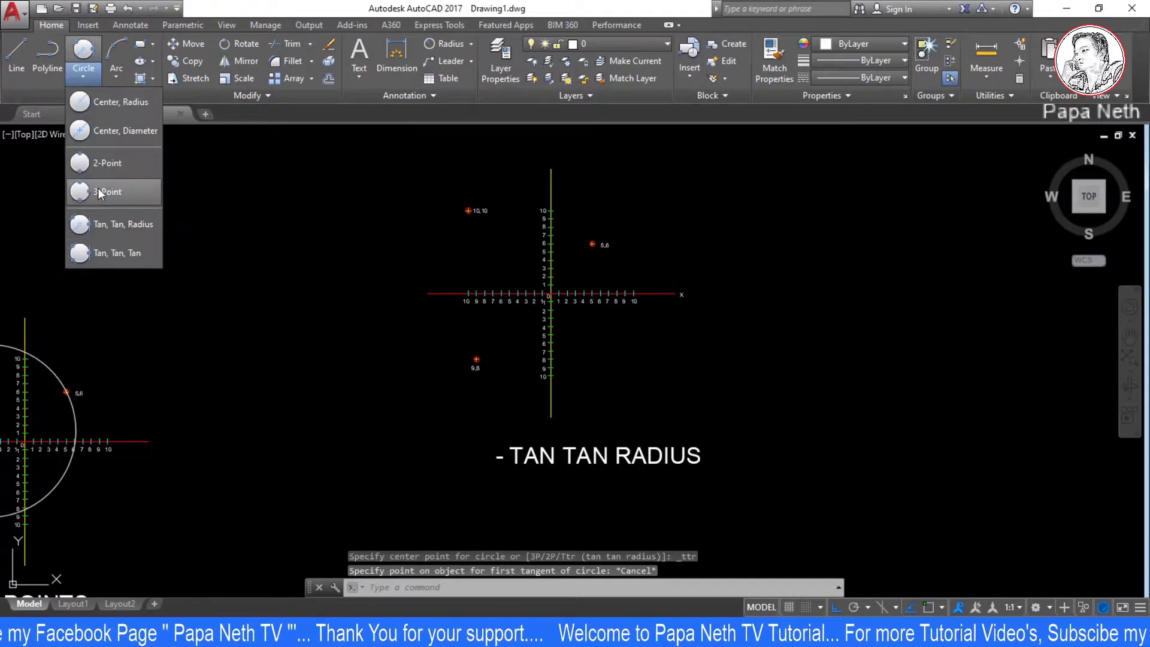
left_click(108, 224)
scroll(509, 431, "up", 3)
scroll(452, 455, "up", 3)
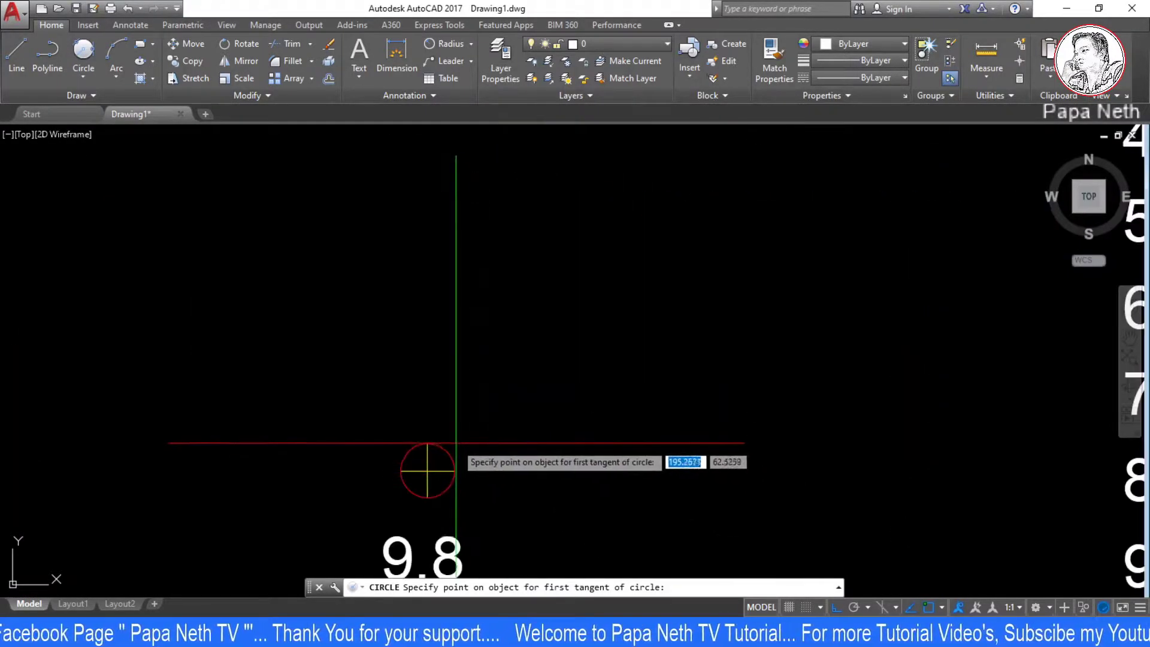
left_click(443, 450)
scroll(444, 451, "down", 5)
scroll(623, 305, "up", 3)
scroll(599, 443, "up", 2)
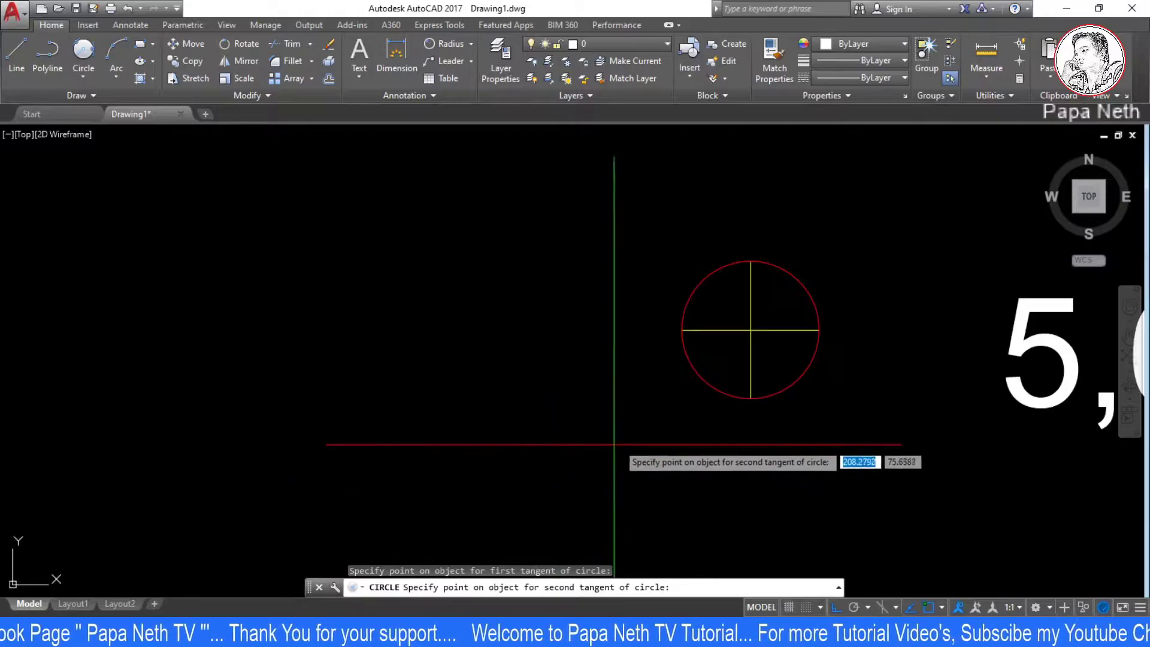
left_click(700, 377)
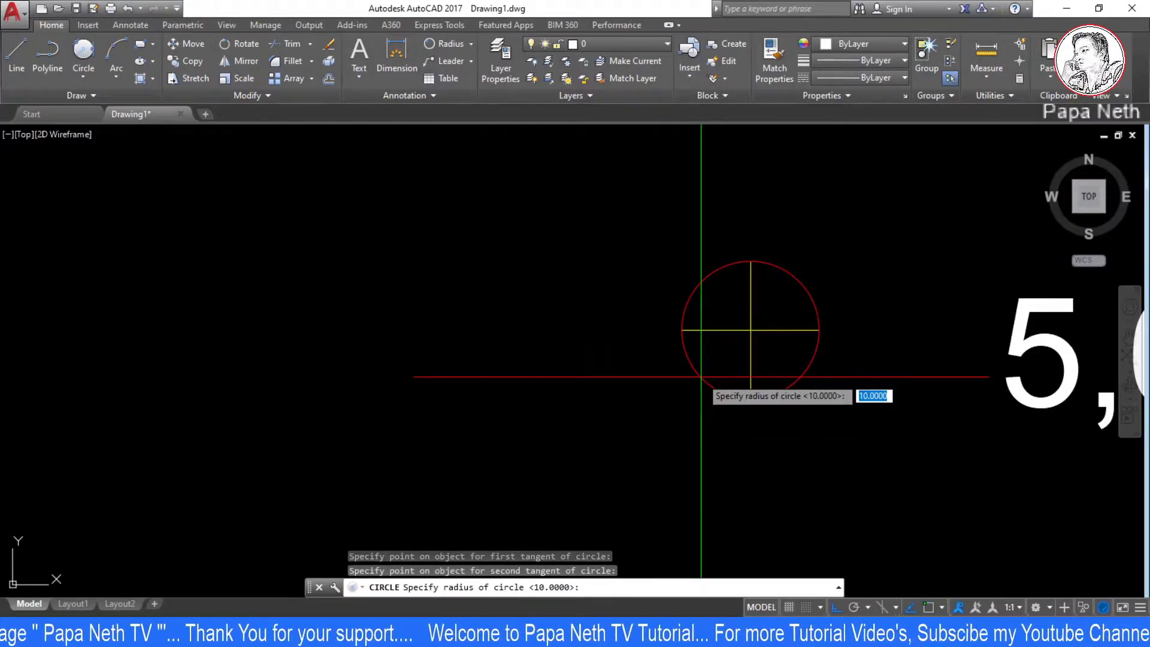
scroll(750, 330, "down", 2)
scroll(719, 336, "down", 4)
scroll(693, 333, "down", 1)
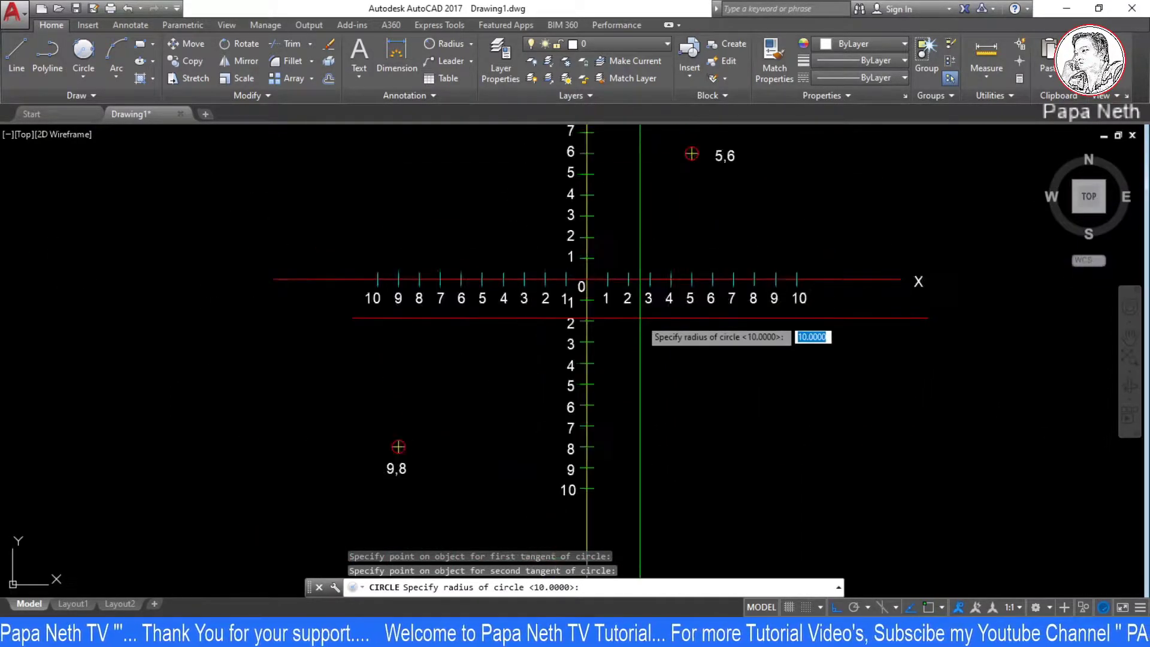
scroll(693, 333, "down", 2)
key("Return")
scroll(606, 283, "up", 5)
scroll(506, 246, "up", 4)
key("Return")
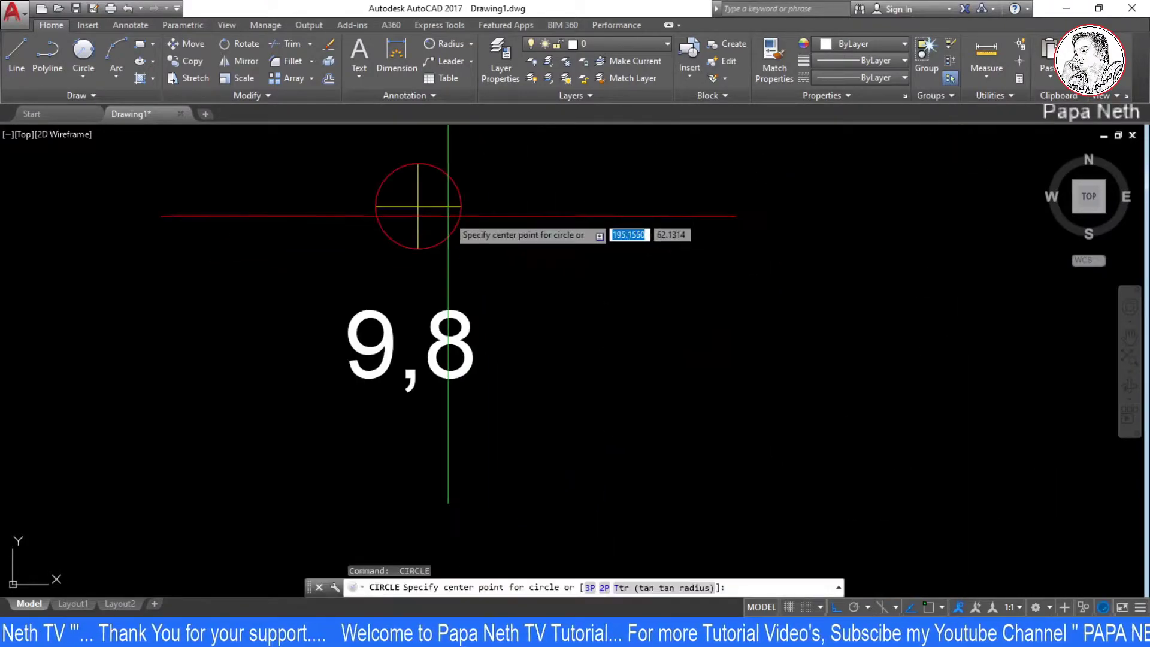
key("Escape")
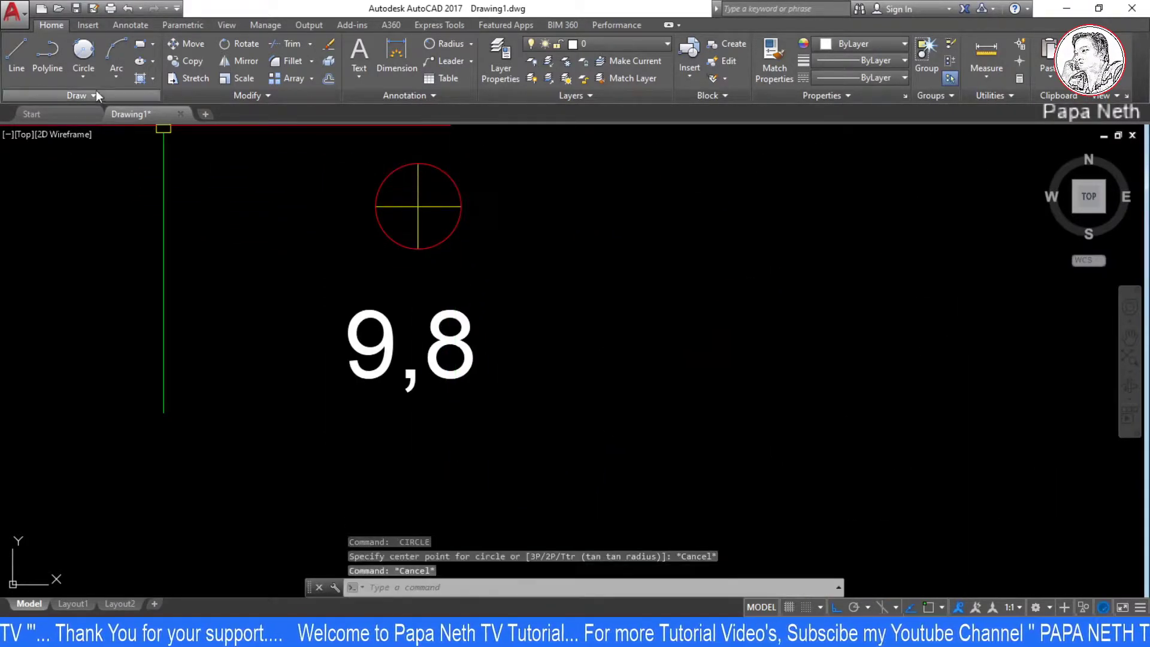
left_click(87, 63)
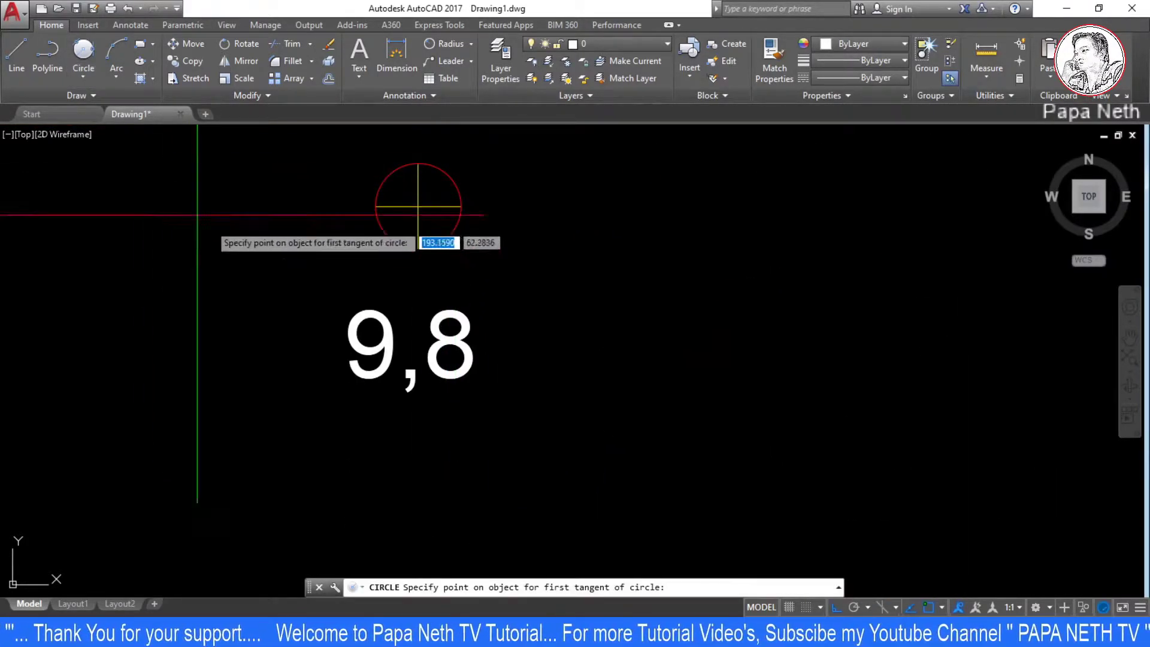
left_click(463, 192)
scroll(539, 497, "down", 5)
scroll(803, 330, "up", 5)
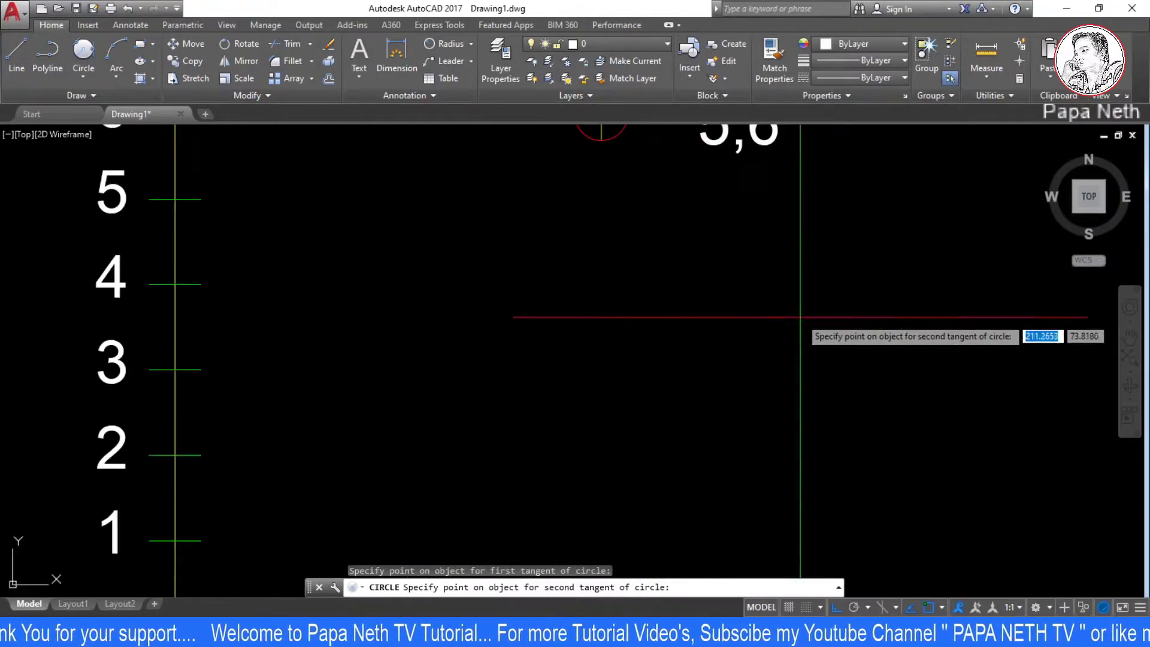
middle_click_drag(802, 330, 624, 286)
left_click(616, 331)
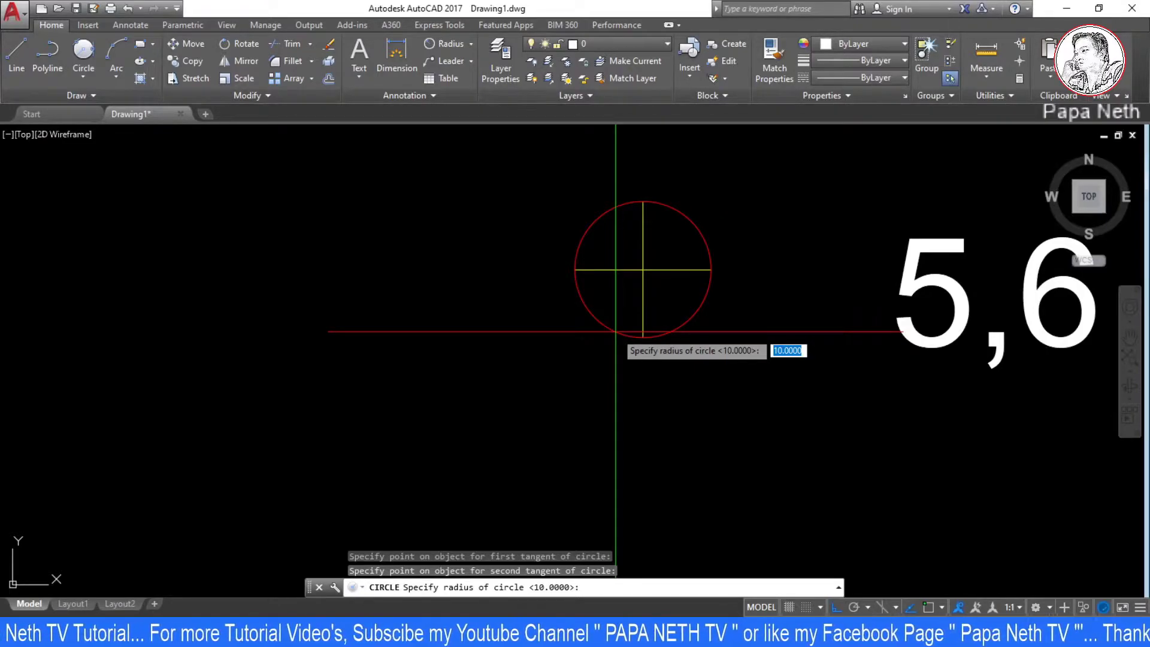
key("Return")
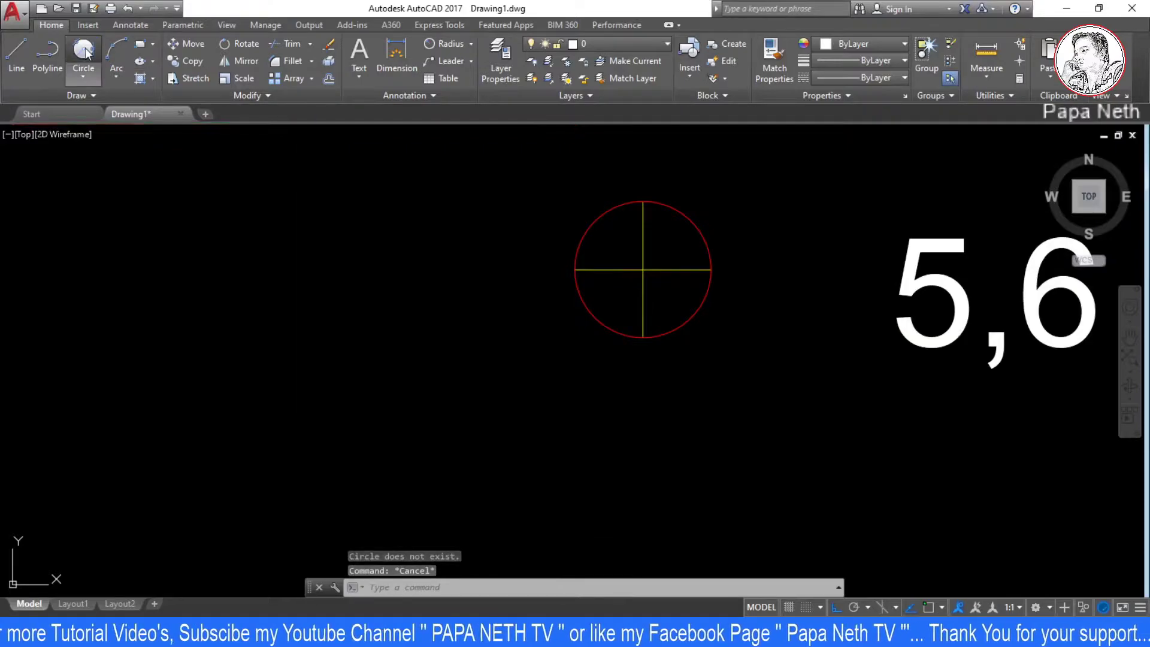
left_click(83, 77)
left_click(99, 201)
left_click(609, 329)
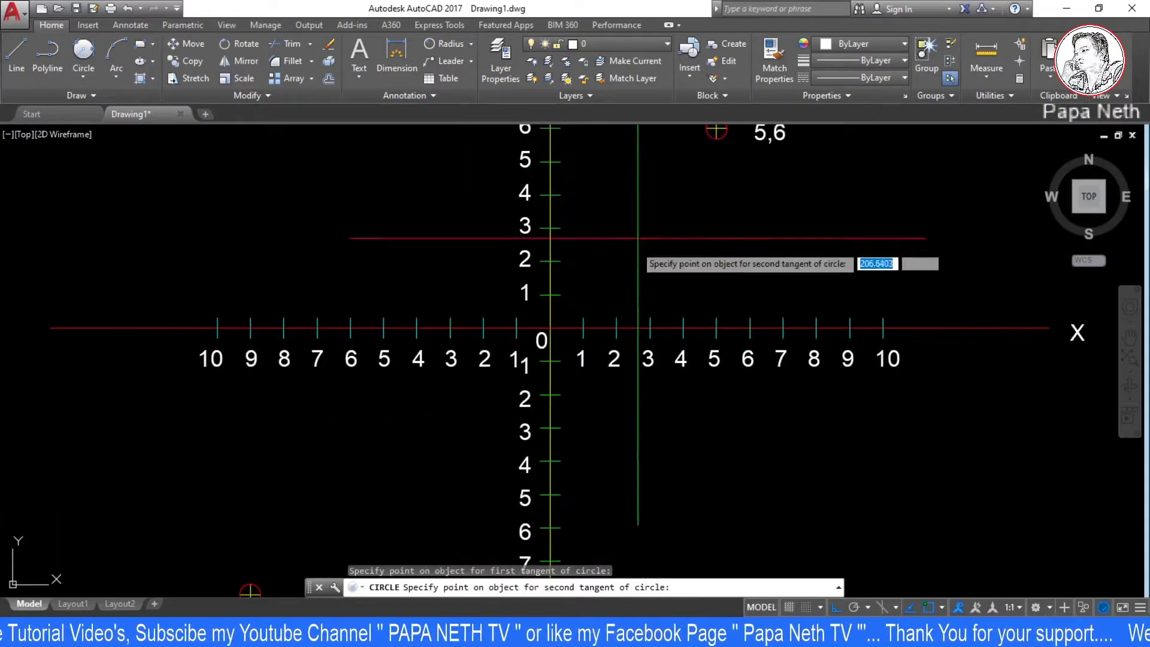
left_click(266, 276)
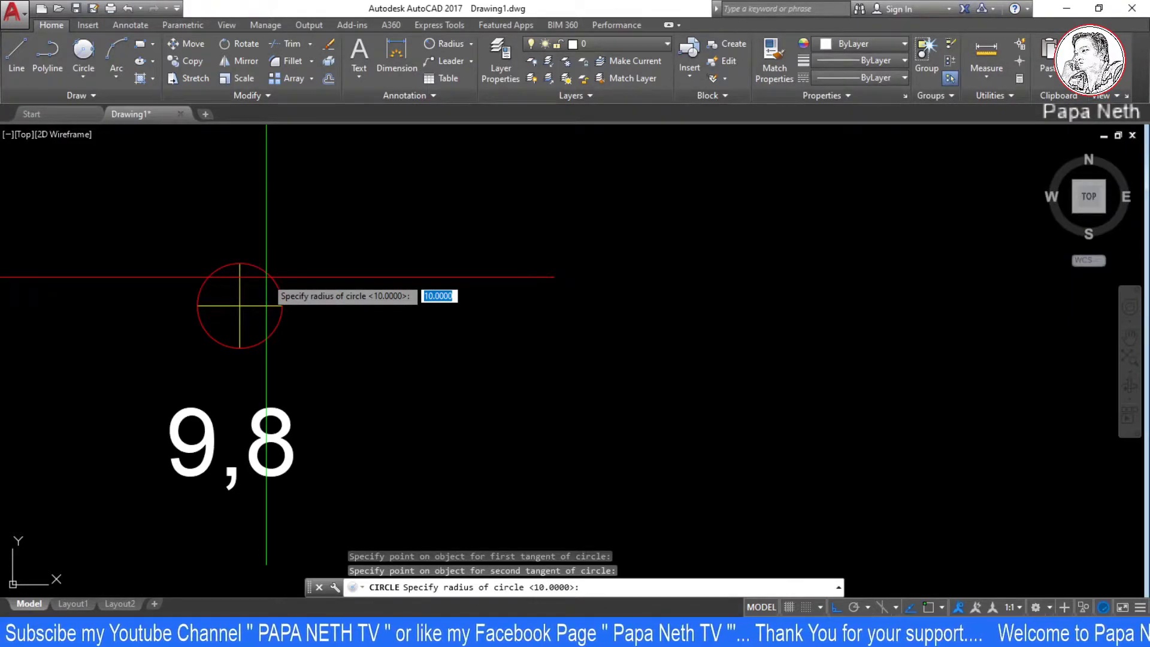
type("11")
key("Return")
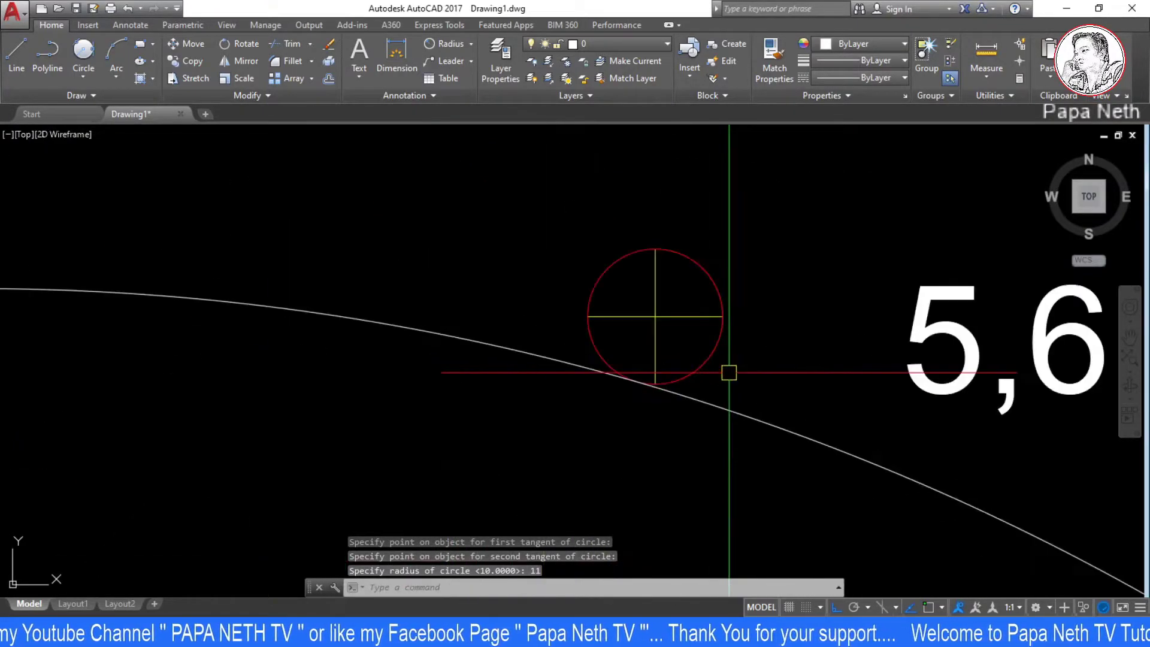
scroll(729, 373, "down", 8)
scroll(680, 385, "down", 2)
mouse_move(693, 359)
middle_mouse_down()
mouse_move(601, 334)
mouse_move(547, 347)
mouse_move(563, 259)
middle_mouse_up()
key("Escape")
scroll(590, 323, "down", 6)
scroll(554, 351, "up", 3)
scroll(554, 351, "down", 3)
left_click(550, 347)
type("E")
key("Return")
key("Escape")
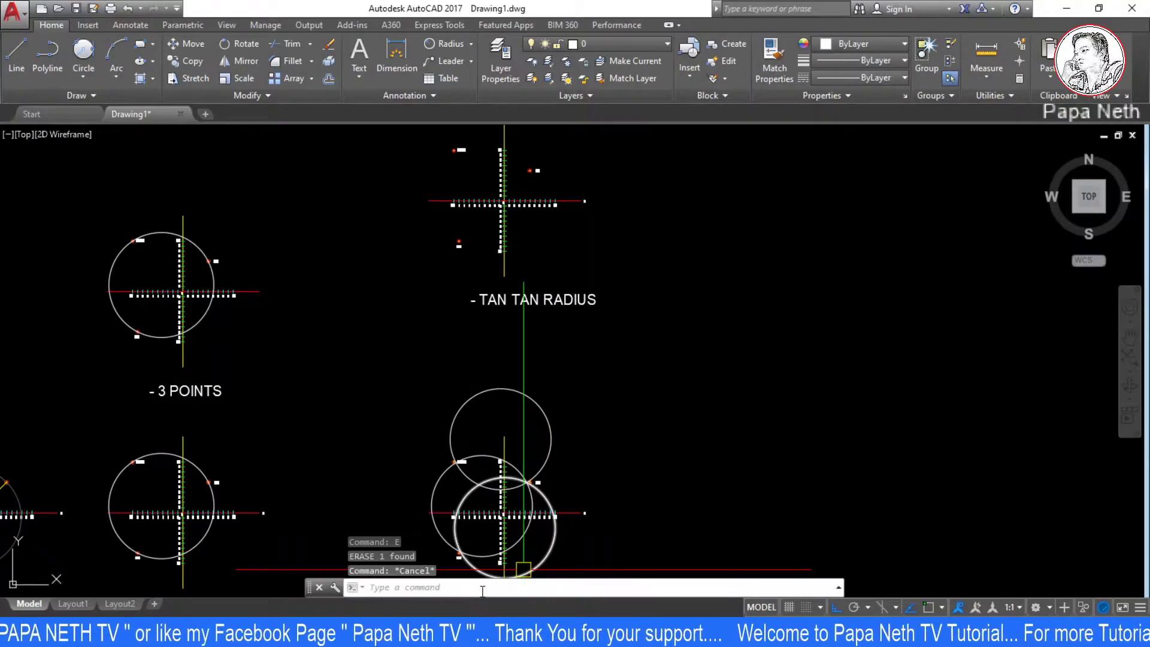
Start a Tan Tan Radius circle with its first tangent on the 9,8 marker circle.
type("c")
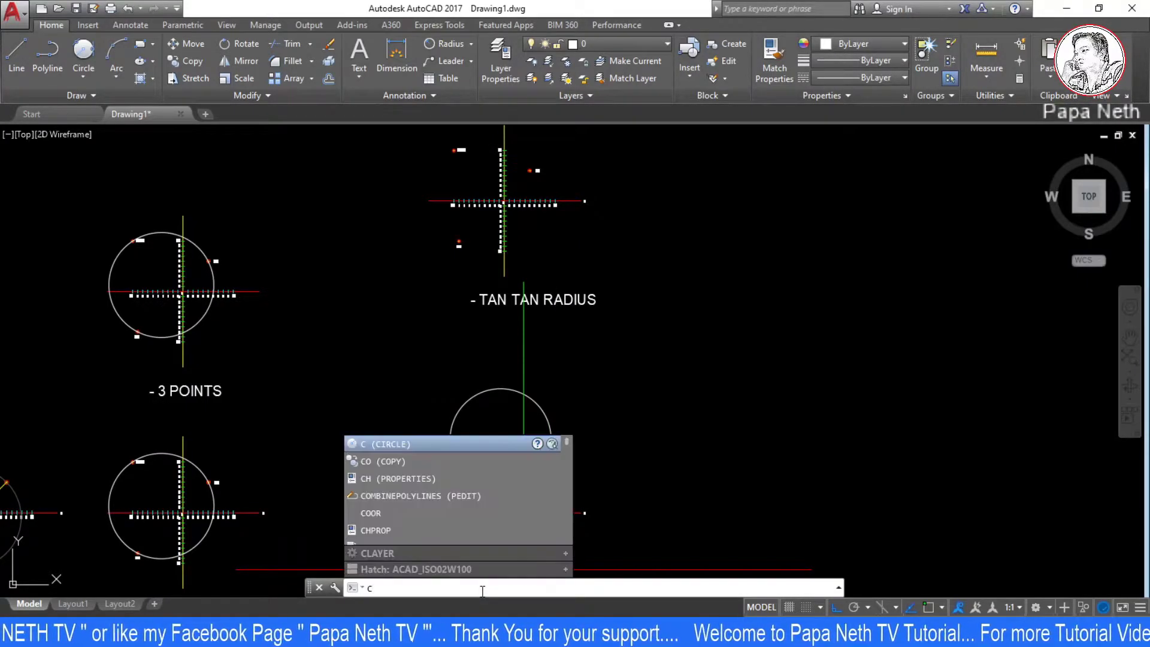
key("Return")
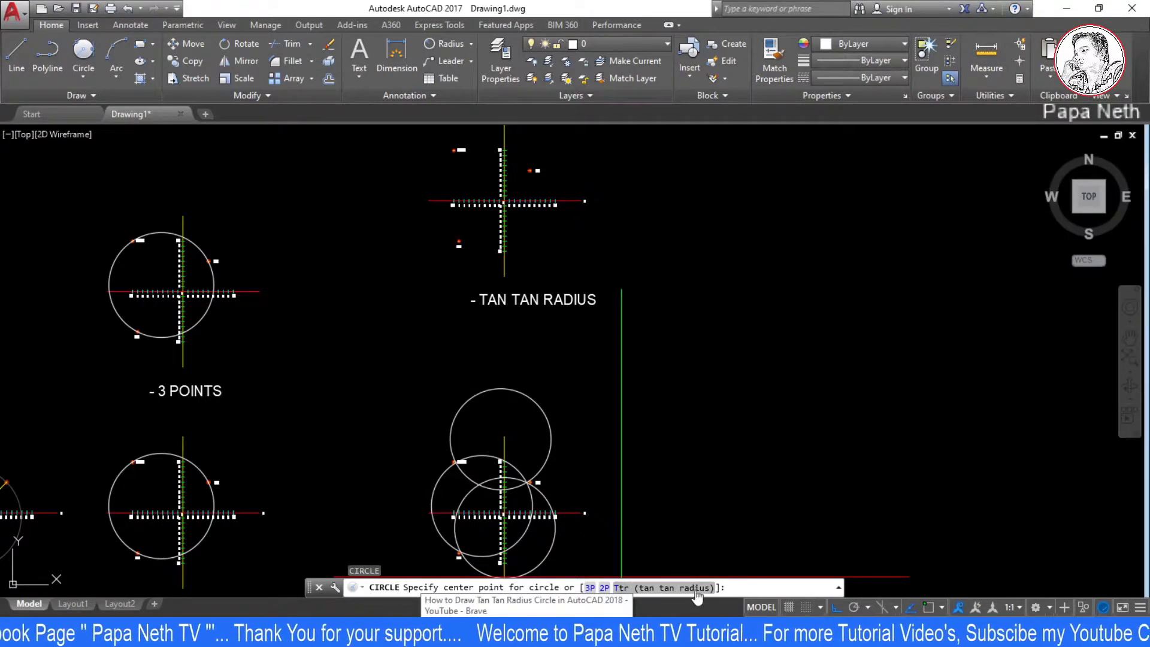
type("TR")
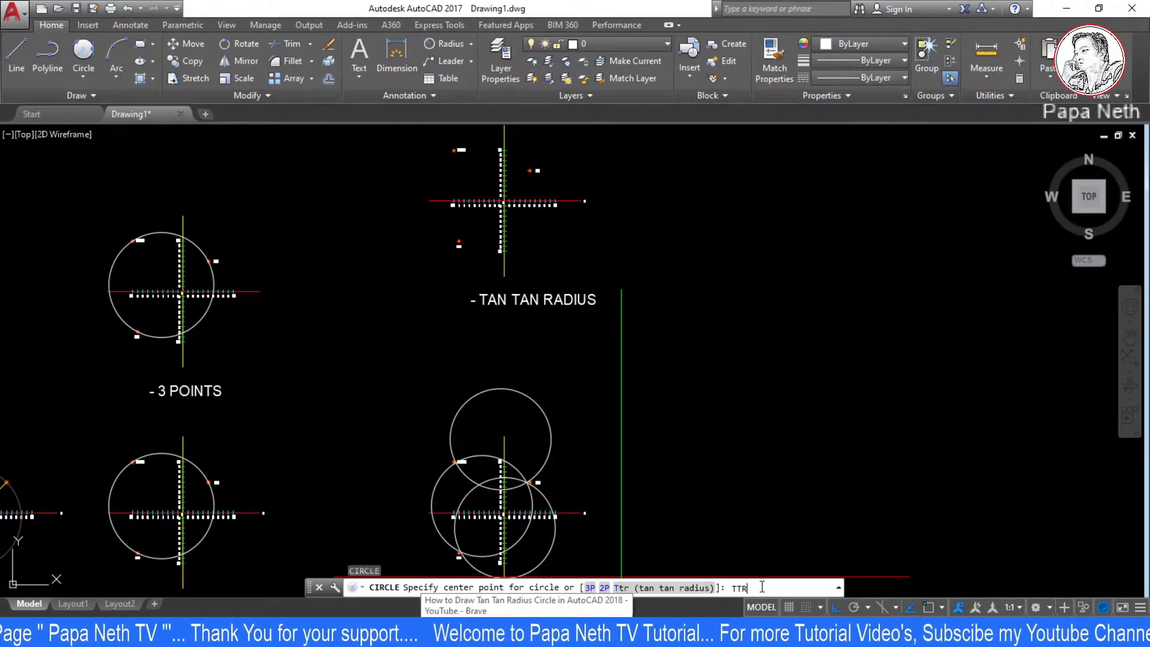
key("Return")
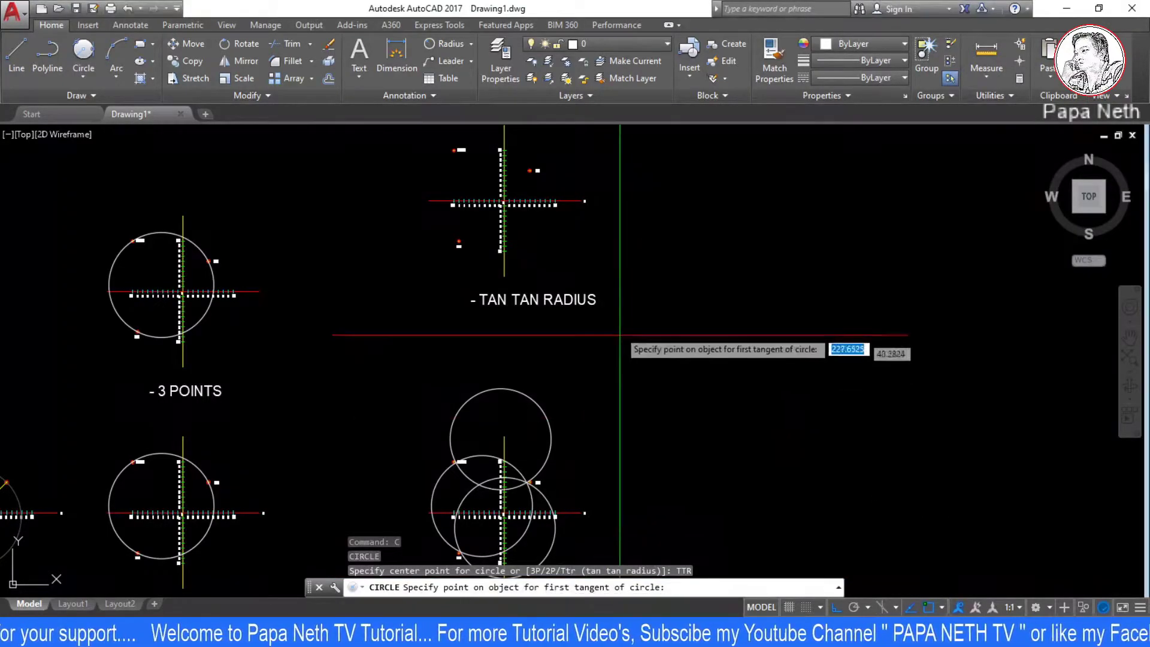
middle_click_drag(591, 334, 605, 352)
scroll(604, 352, "up", 3)
scroll(605, 501, "up", 5)
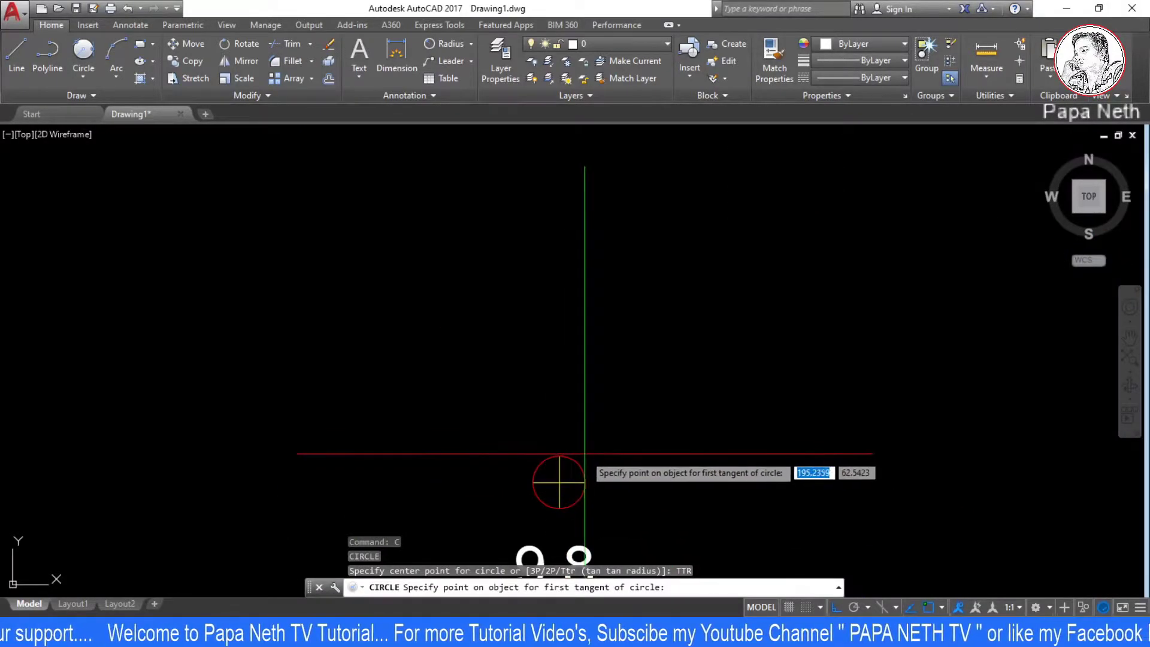
left_click(558, 481)
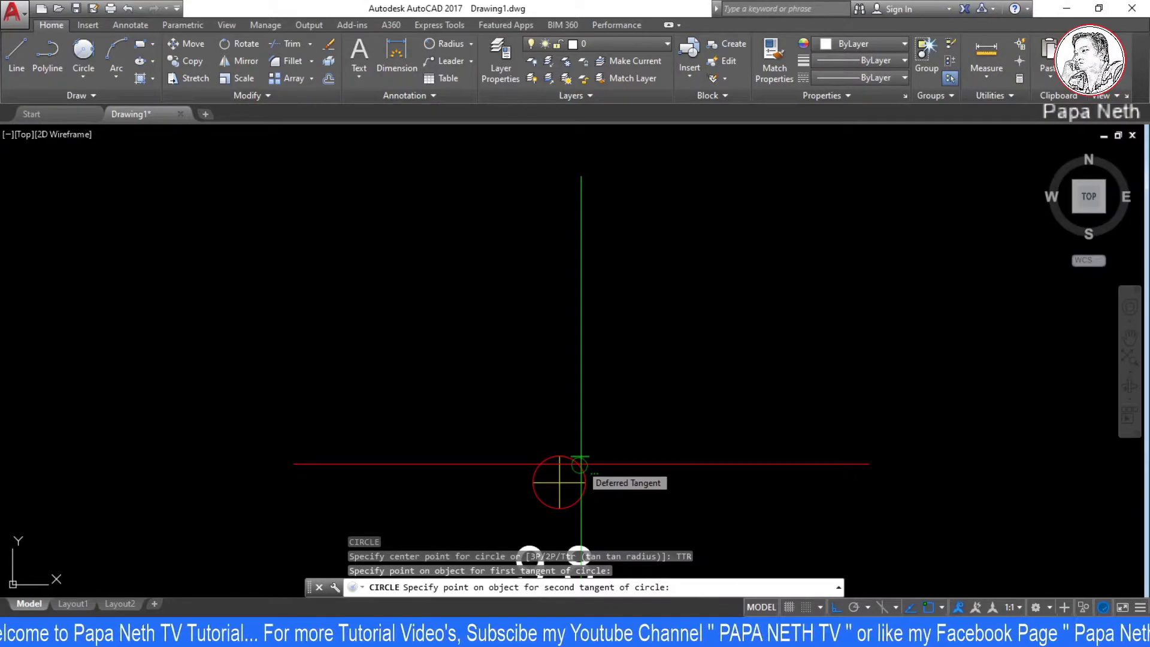
Pick the second tangent on the 5,6 marker and accept radius 10.
scroll(608, 446, "down", 4)
middle_click_drag(1018, 168, 715, 502)
scroll(750, 330, "up", 4)
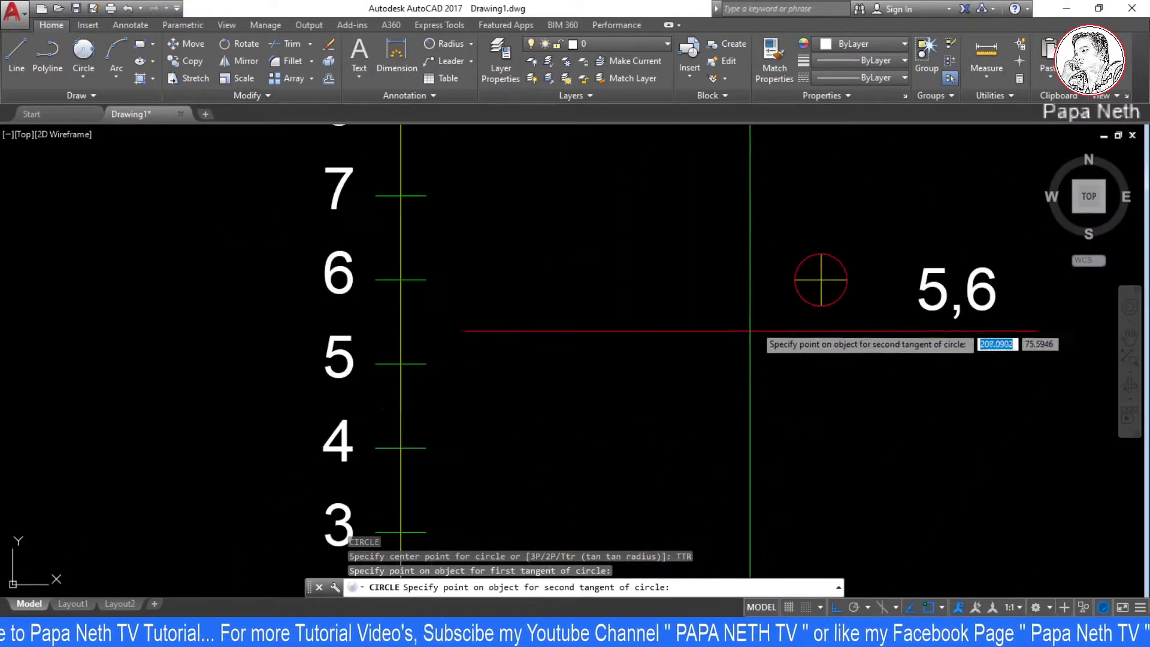
left_click(802, 298)
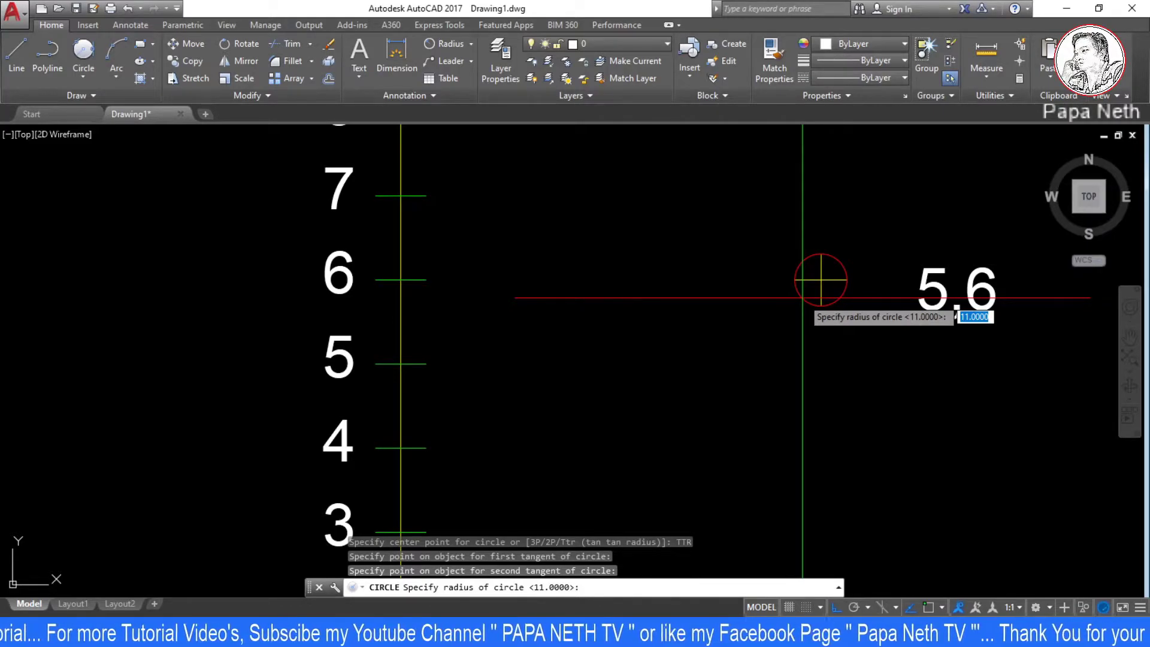
type("10")
key("Return")
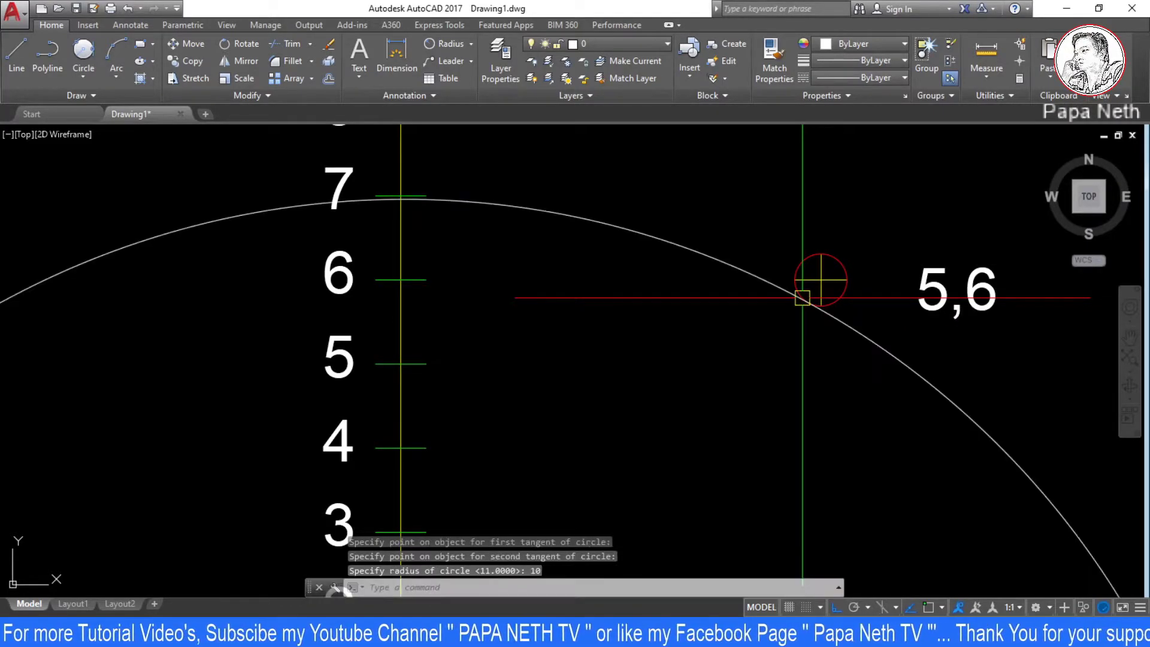
scroll(802, 297, "down", 8)
scroll(577, 444, "up", 1)
scroll(709, 418, "down", 2)
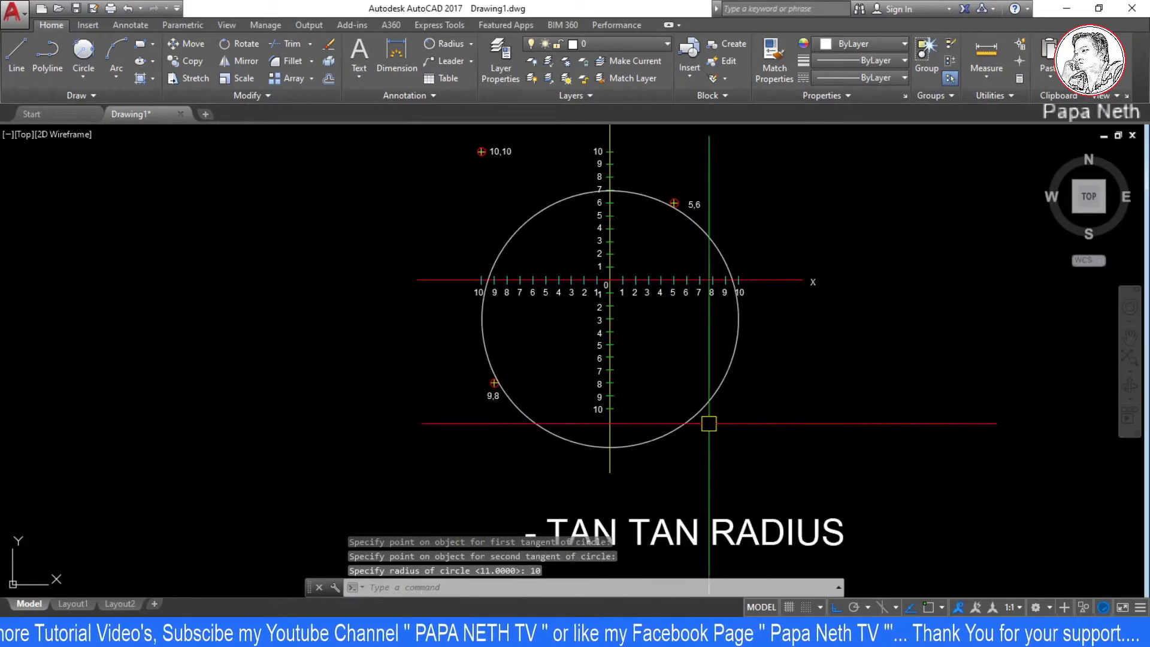
scroll(690, 434, "down", 1)
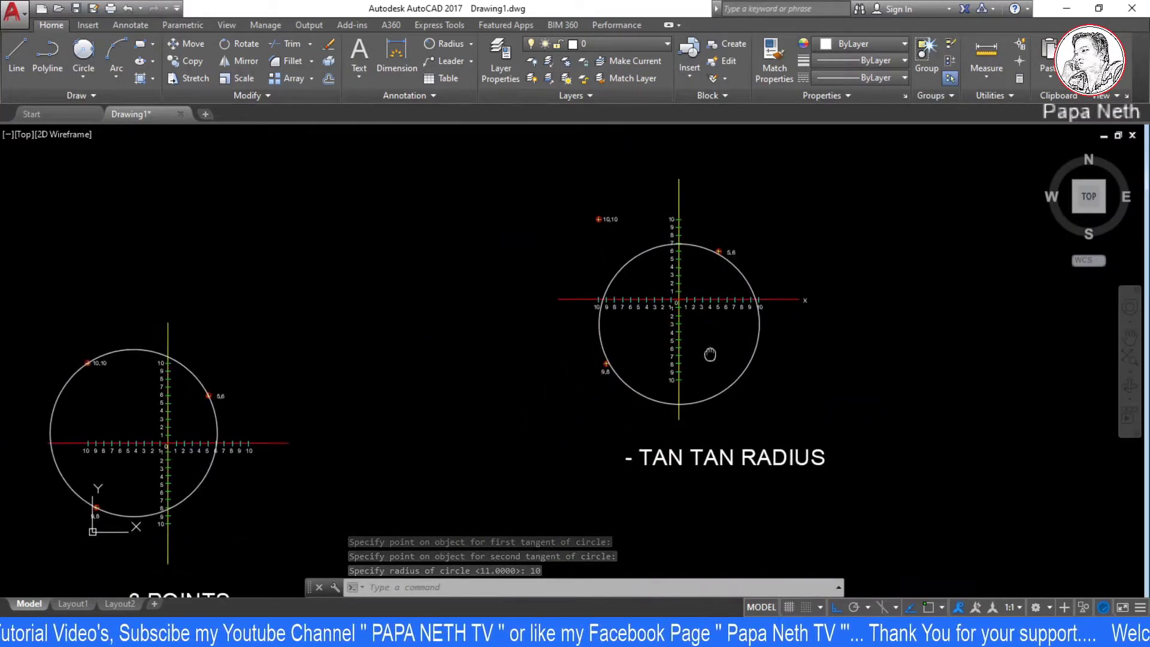
scroll(734, 309, "down", 3)
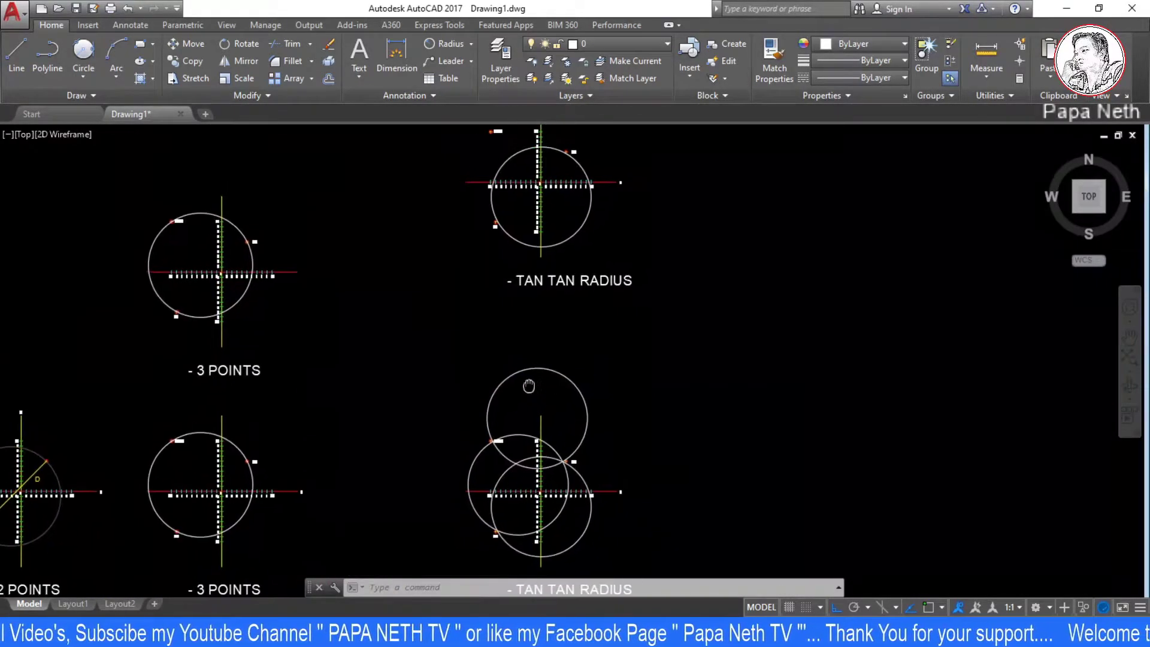
scroll(600, 320, "up", 5)
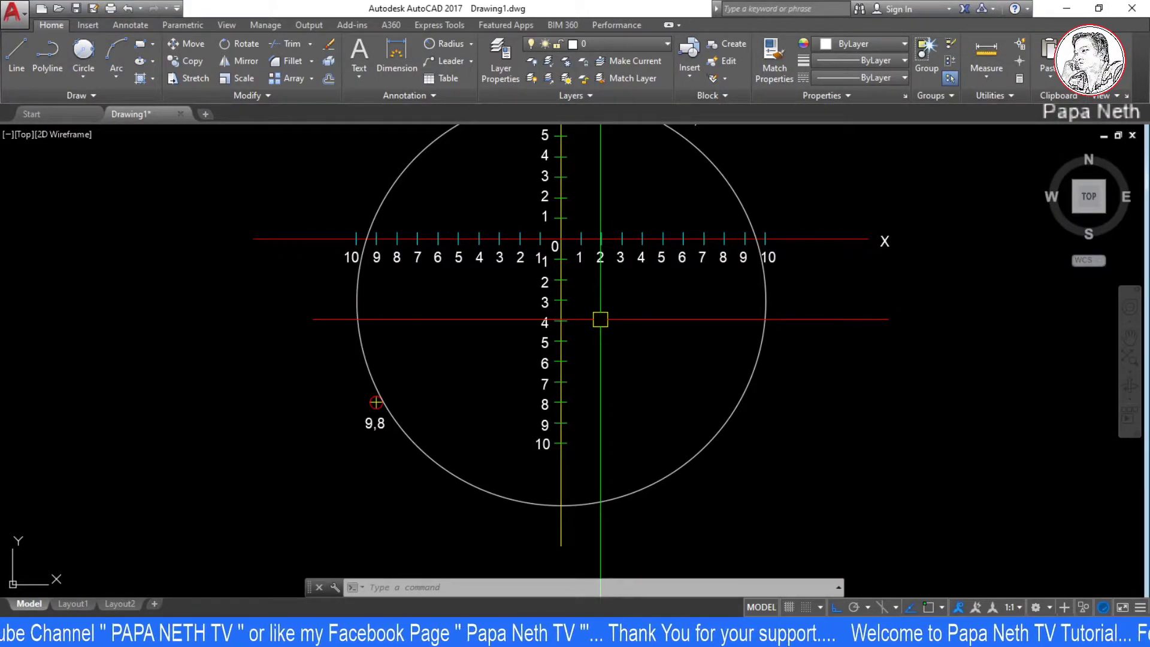
scroll(600, 319, "down", 5)
middle_click_drag(601, 319, 642, 388)
scroll(642, 388, "up", 5)
middle_click_drag(739, 547, 524, 600)
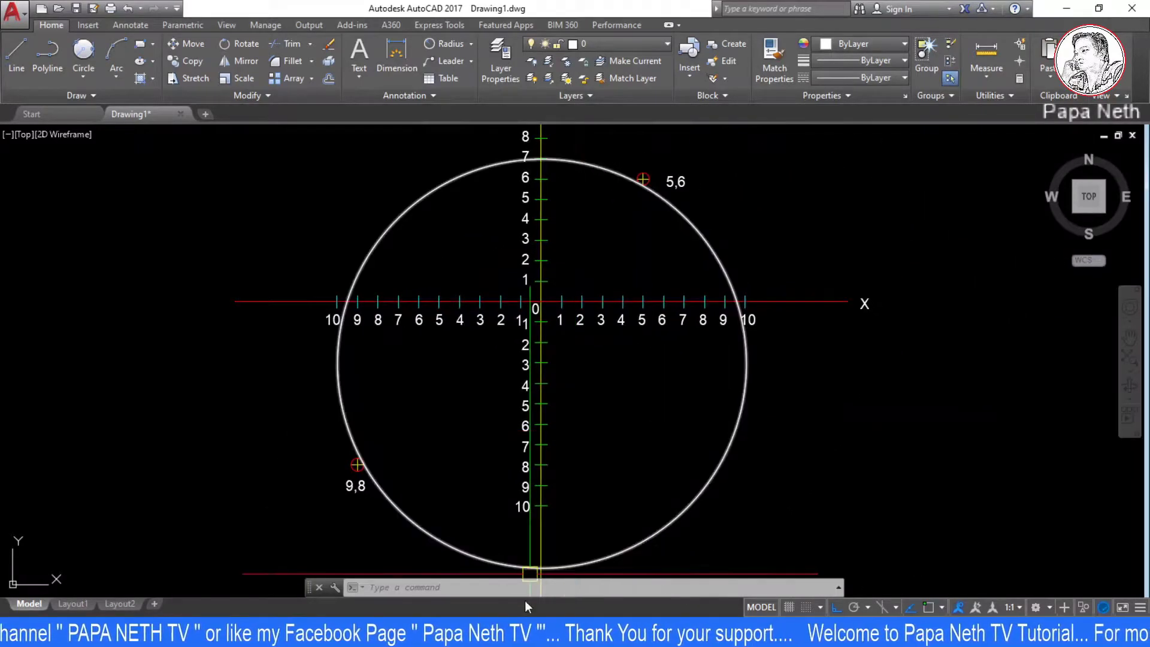
type("c")
key("Return")
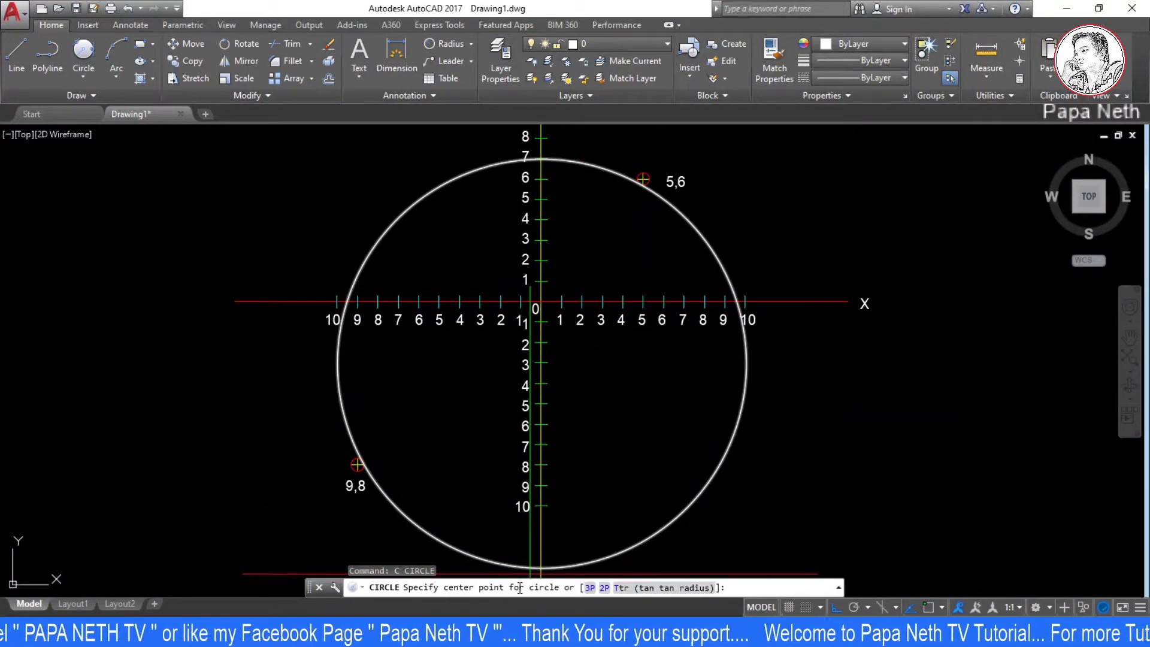
type("TR")
key("Return")
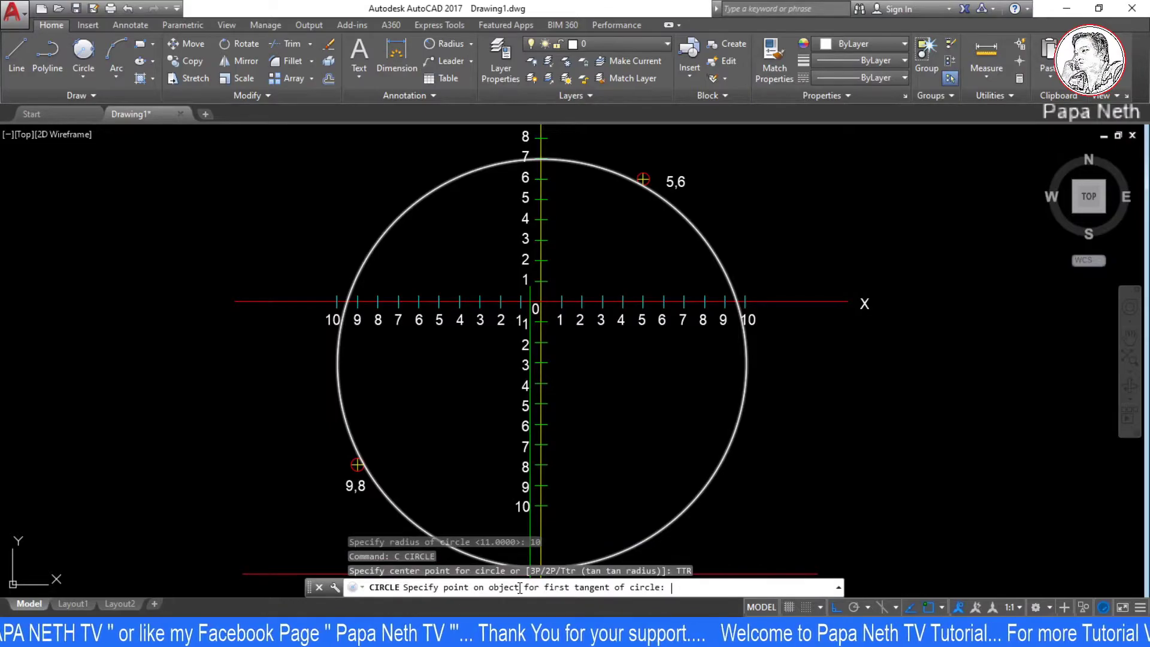
middle_click_drag(559, 239, 571, 328)
scroll(662, 327, "up", 4)
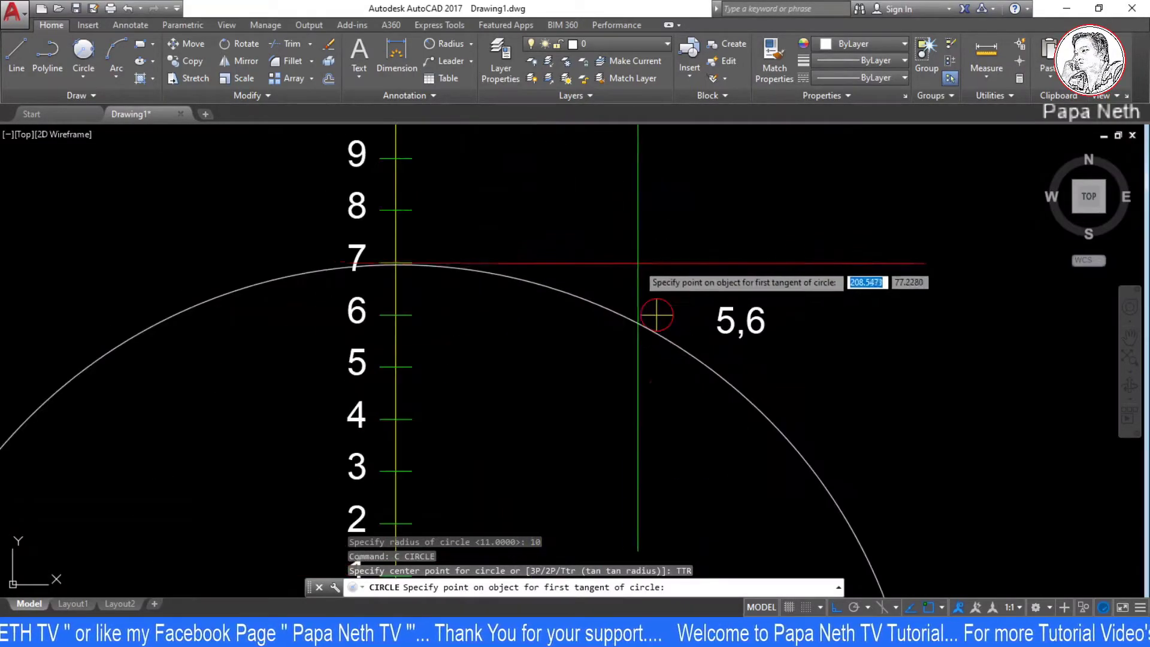
scroll(685, 387, "up", 3)
left_click(685, 388)
scroll(689, 383, "down", 5)
scroll(168, 264, "up", 5)
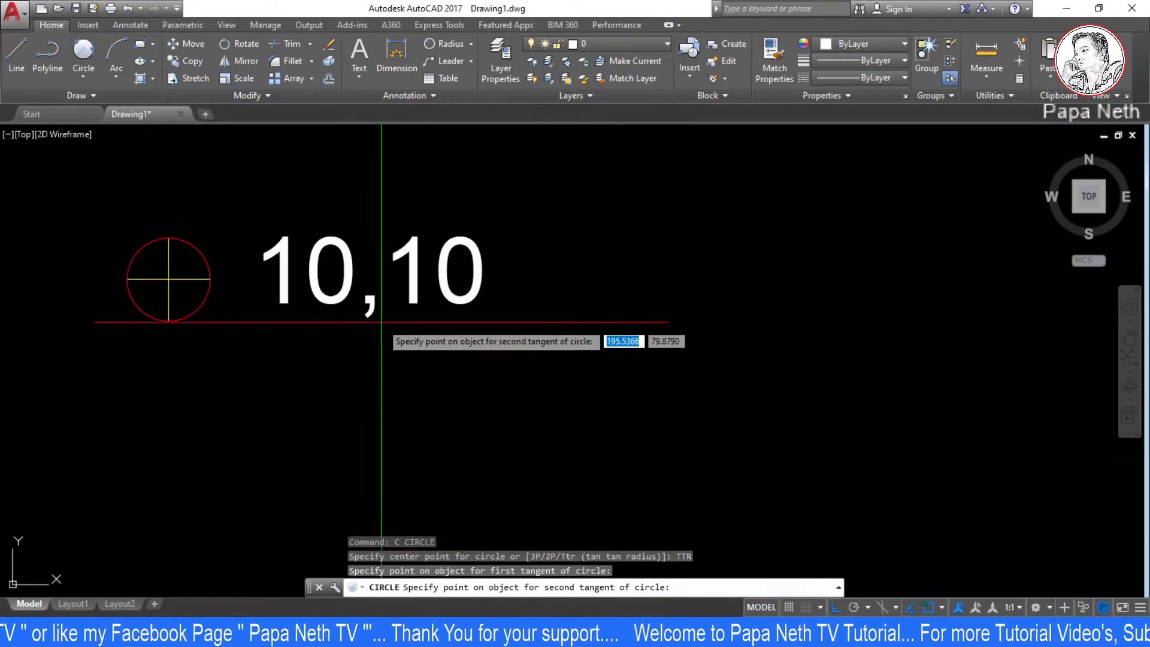
left_click(202, 308)
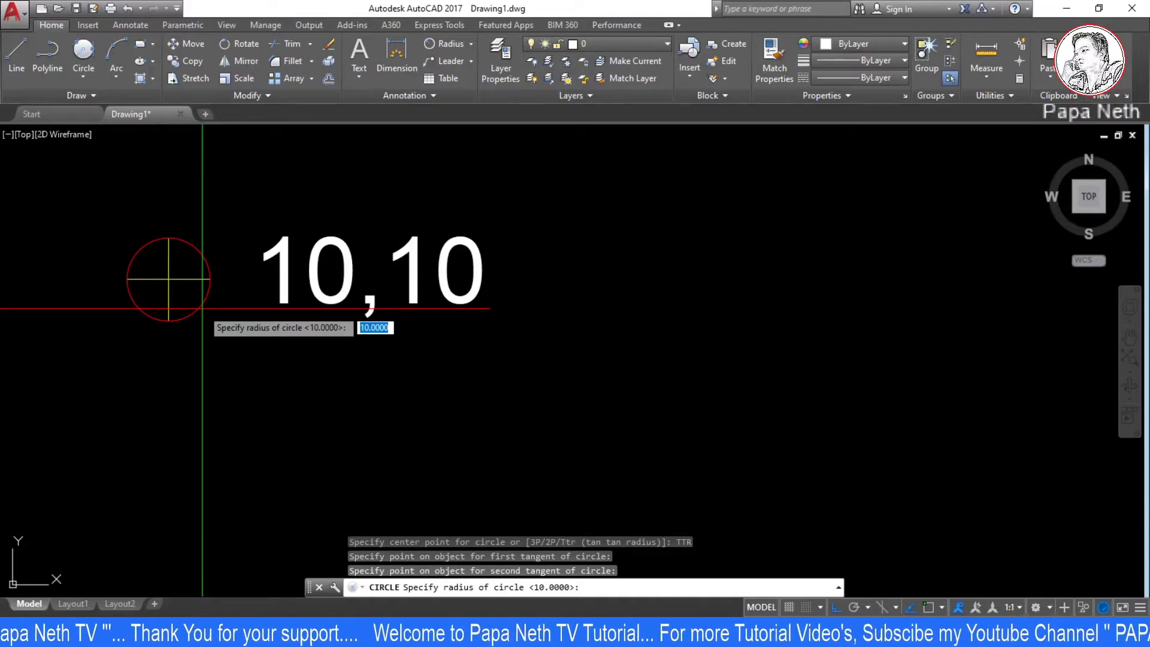
Cancel the unfinished tangent circle and pan to show both the 10,10 and 5,6 markers.
key("Escape")
scroll(201, 308, "down", 8)
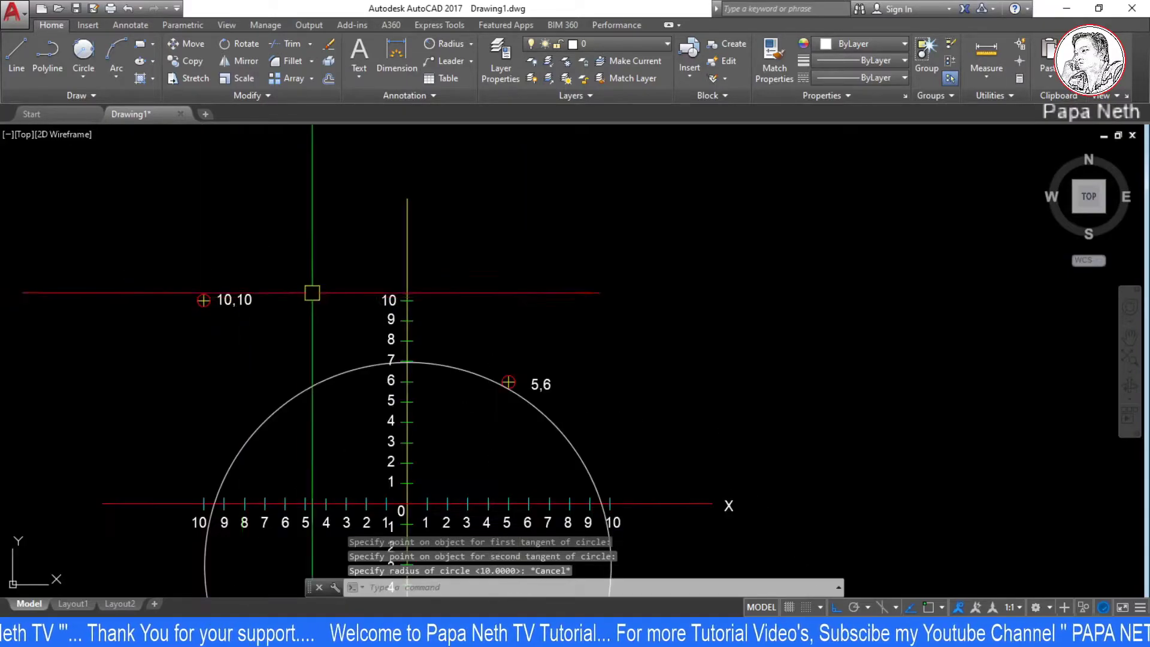
middle_click_drag(372, 336, 431, 336)
scroll(534, 324, "up", 4)
key("Escape")
key("Escape")
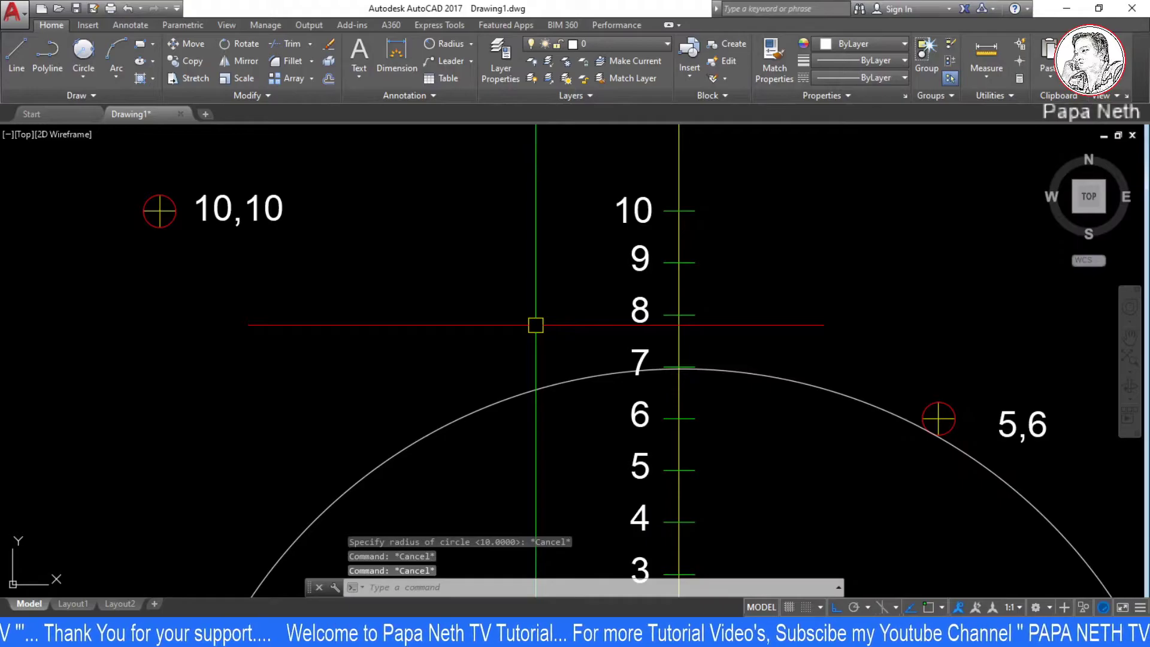
Measure the centre distance from the 10,10 marker to the 5,6 marker: 15.5242.
type("DI")
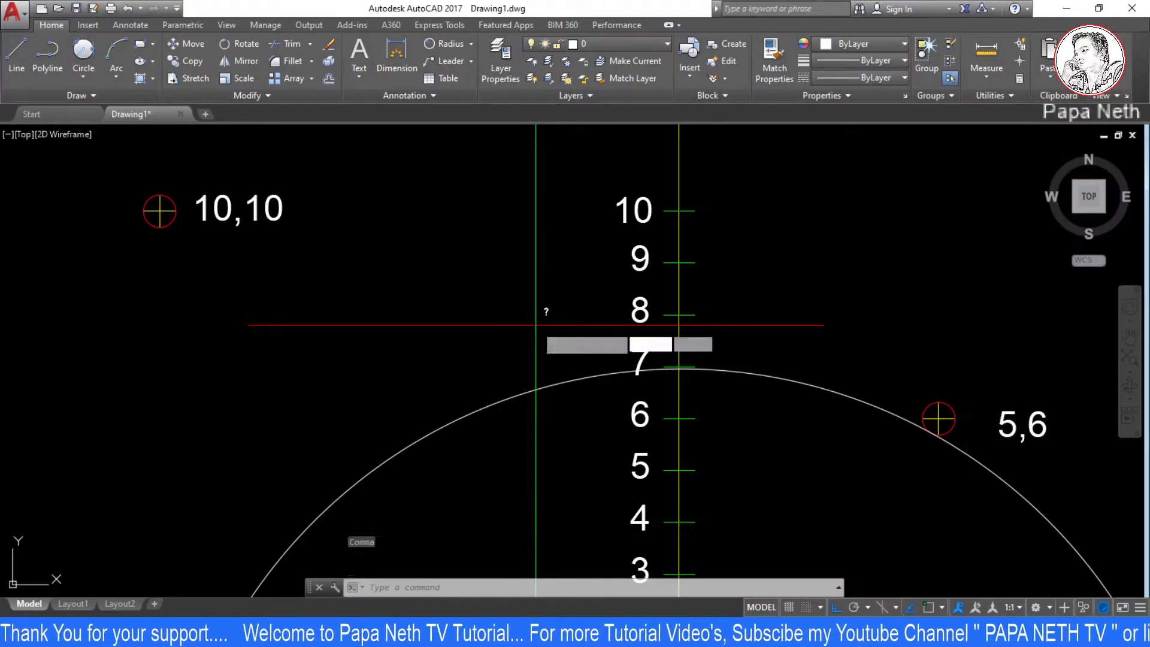
key("Return")
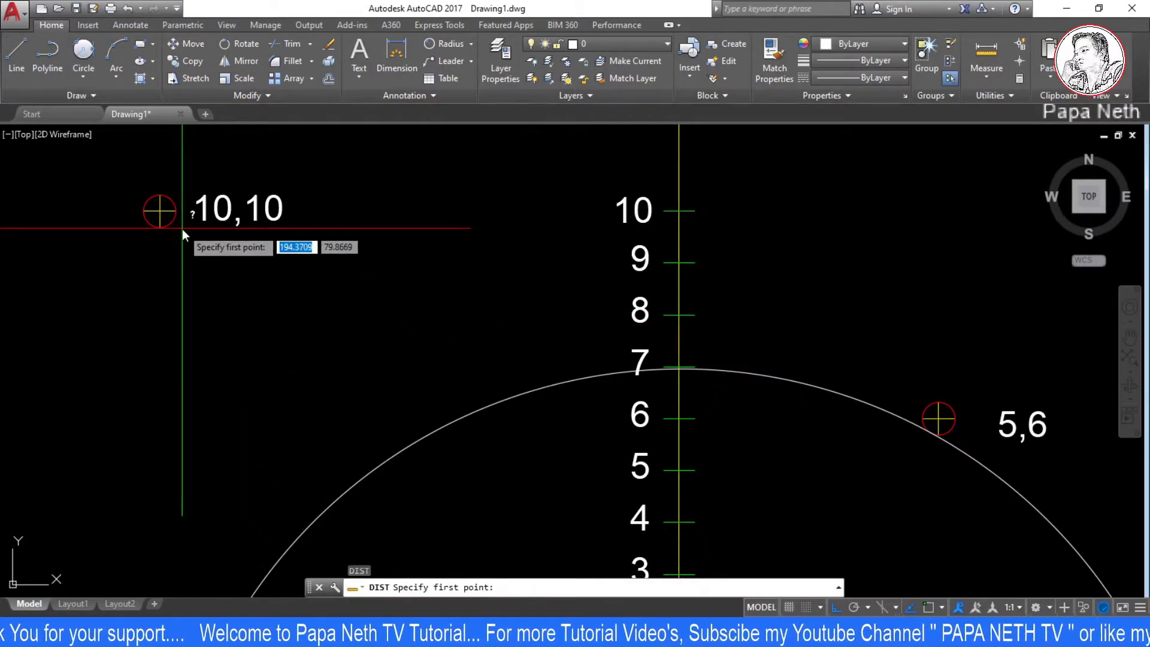
type("cen")
key("Return")
left_click(174, 227)
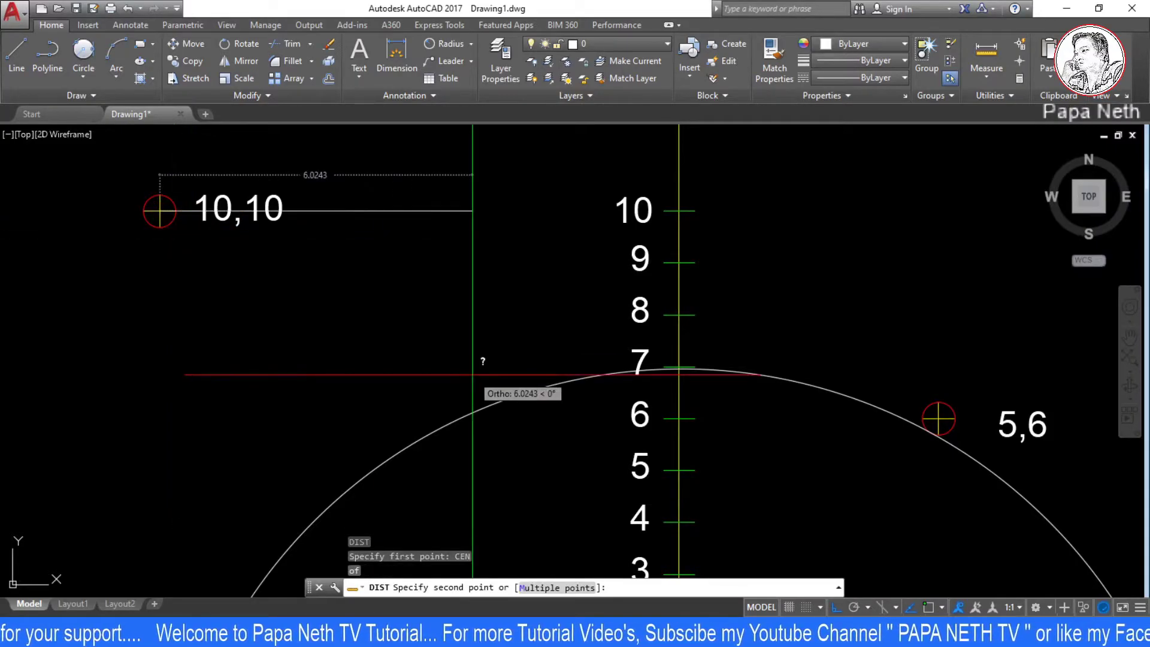
type("Cen")
key("Return")
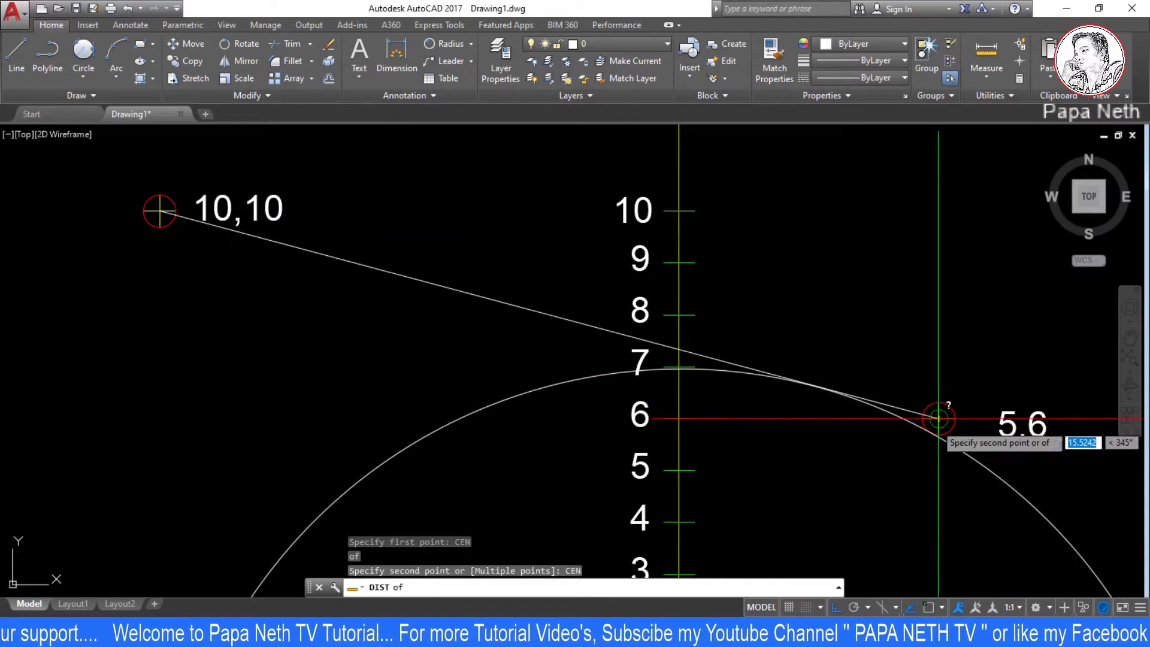
left_click(935, 423)
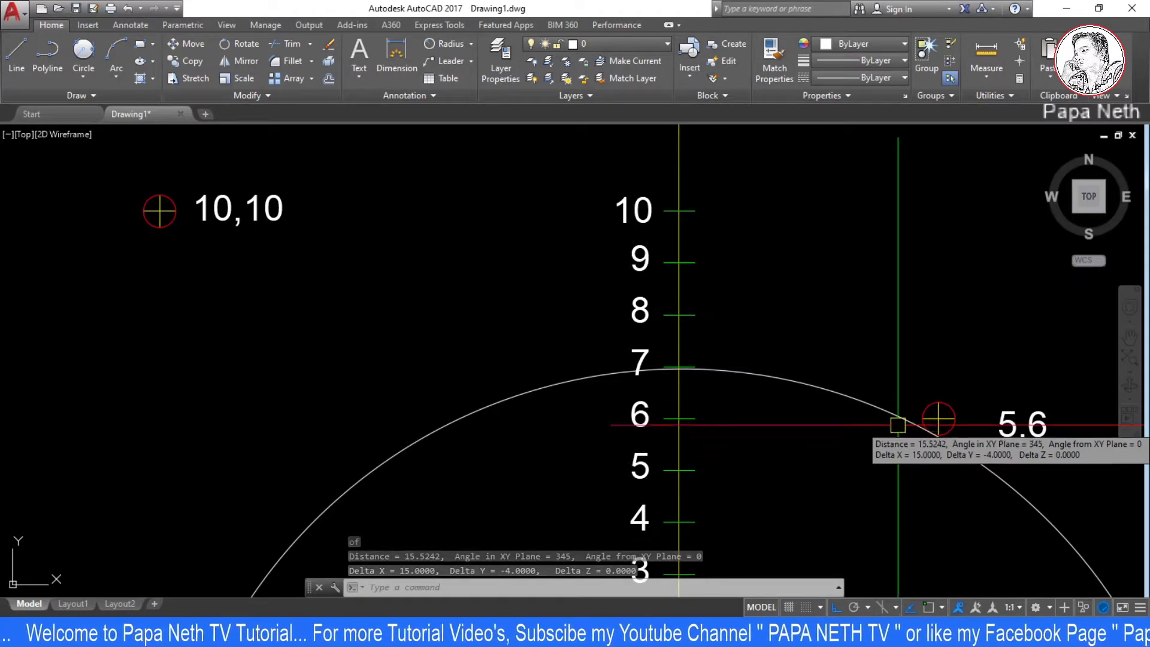
key("Escape")
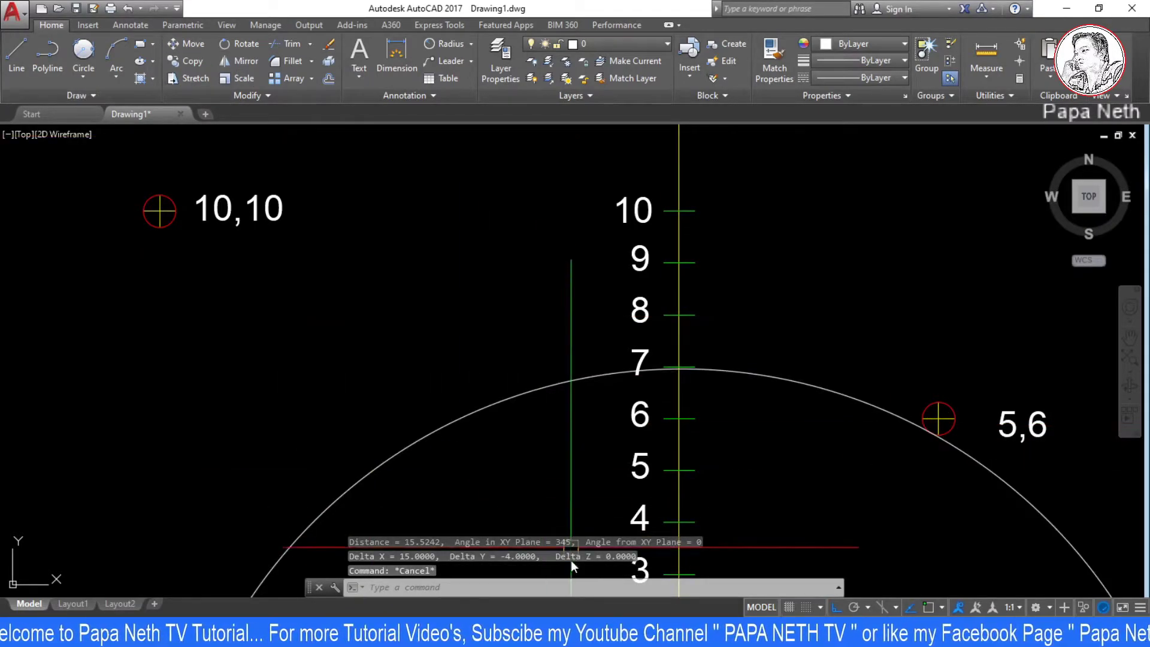
type("c")
Draw a radius-15 Tan Tan Radius circle touching the 10,10 and 5,6 marker circles, then centre it in view.
key("Return")
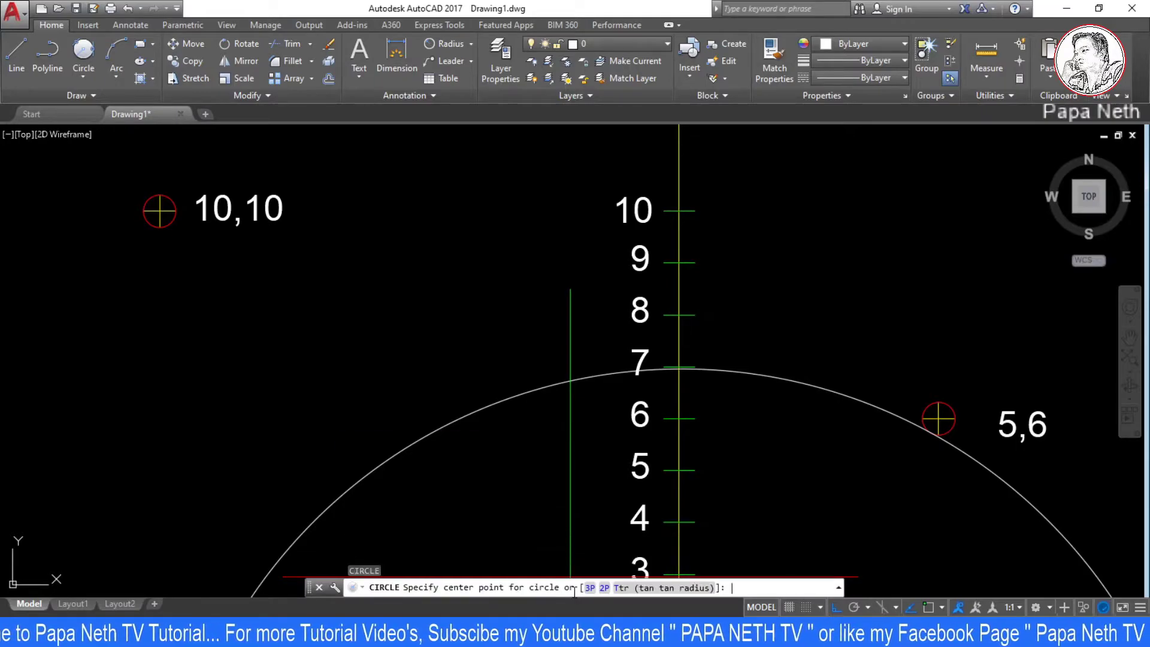
type("TTR")
key("Return")
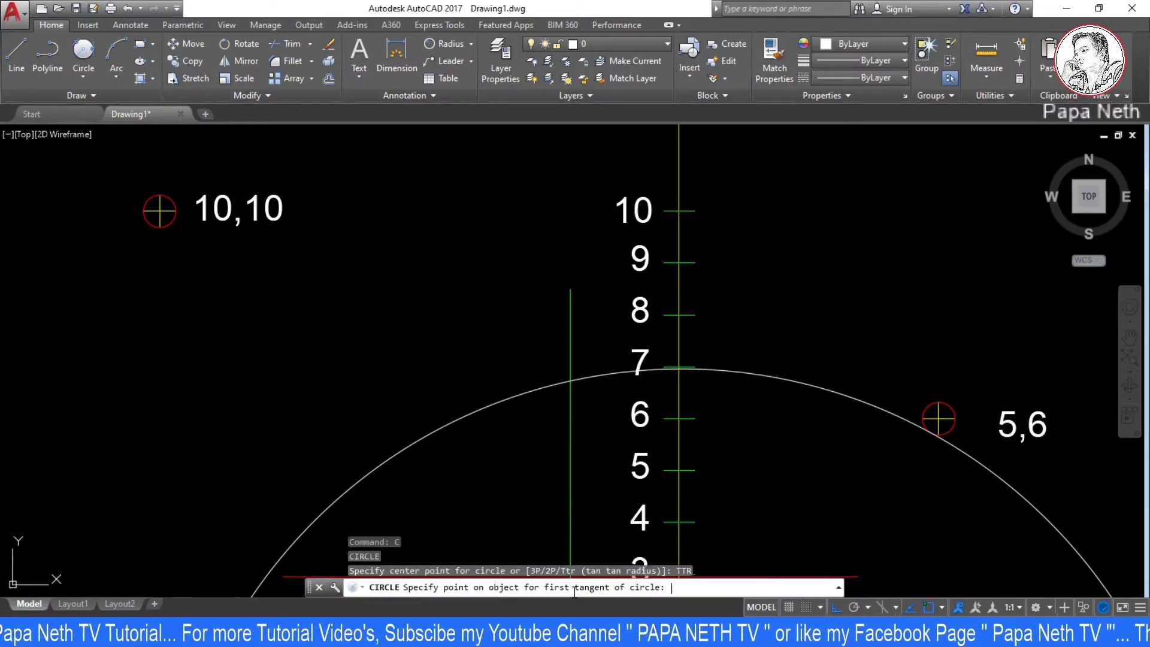
left_click(175, 235)
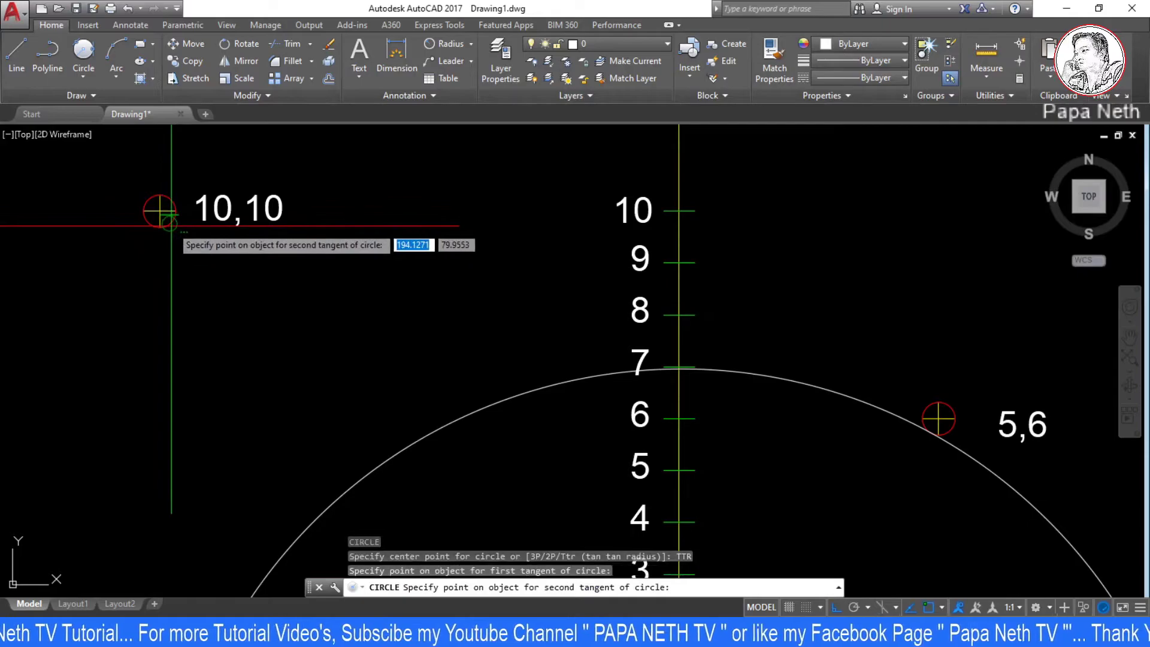
left_click(925, 409)
type("15")
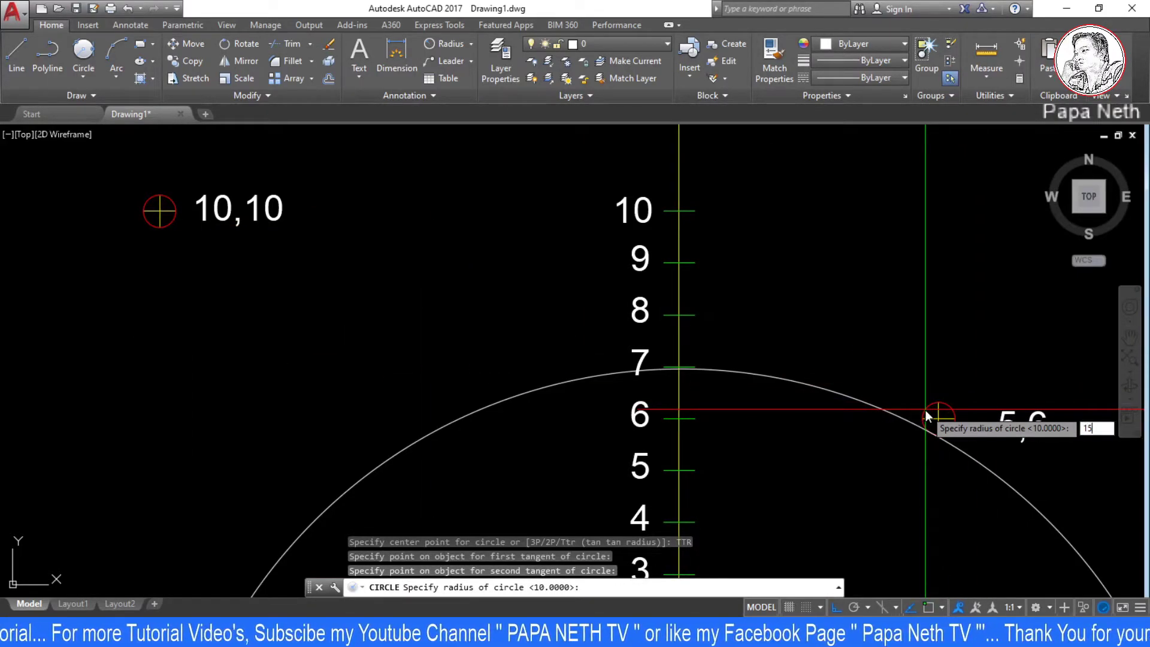
key("Return")
scroll(932, 412, "down", 2)
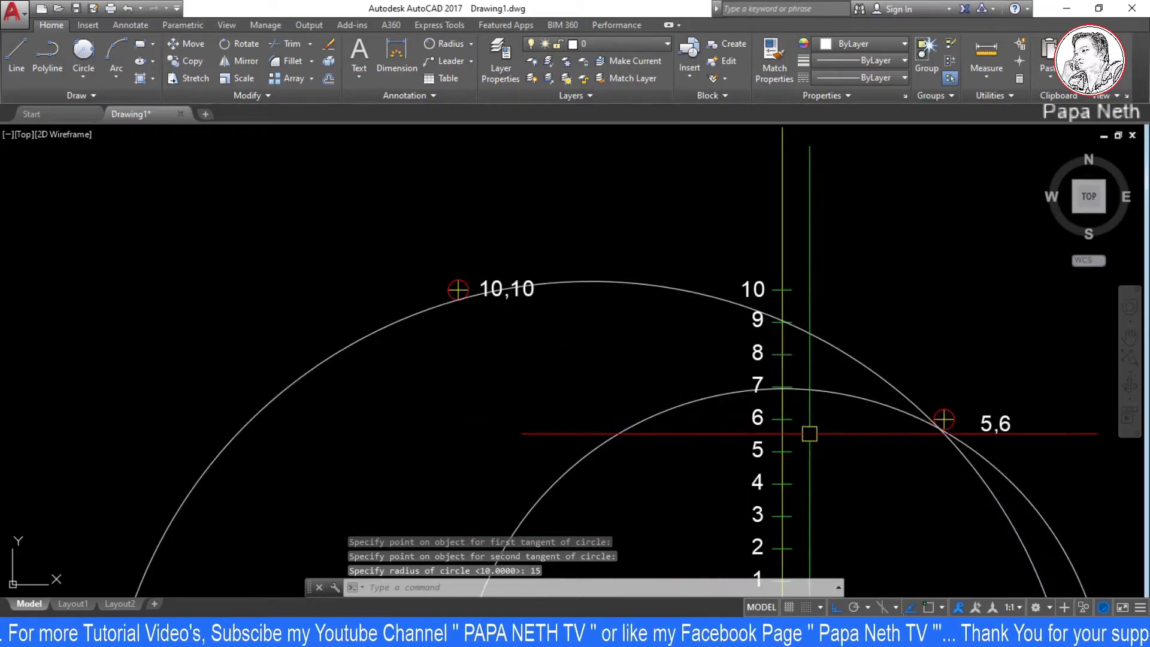
middle_click_drag(809, 433, 680, 418)
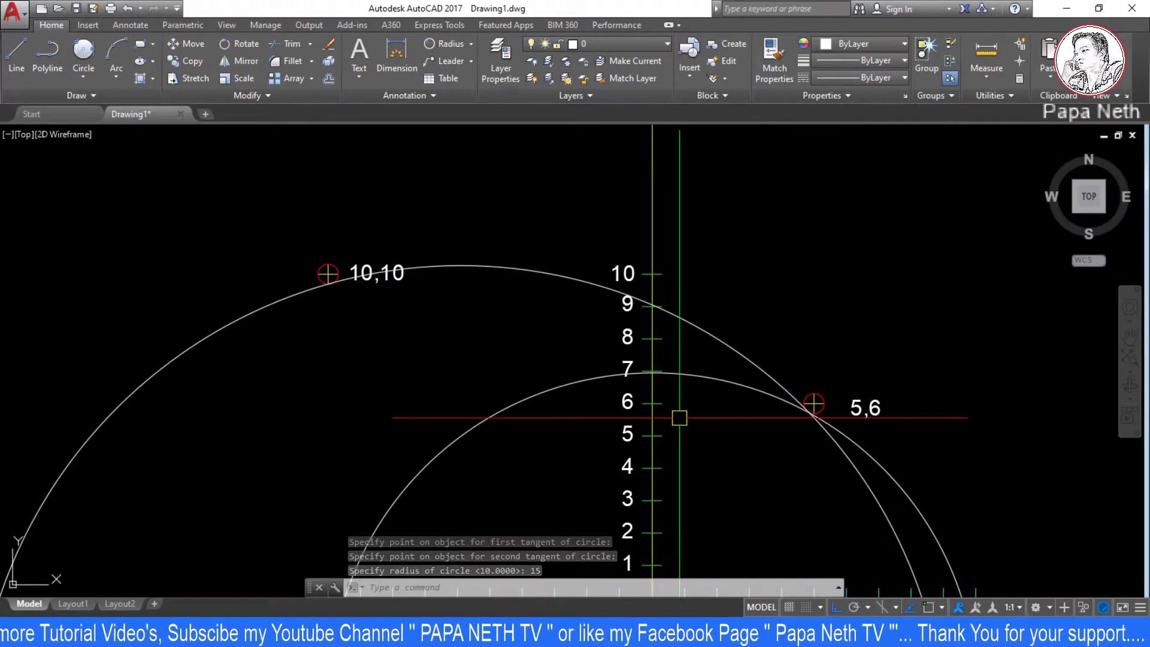
middle_click_drag(680, 417, 675, 449)
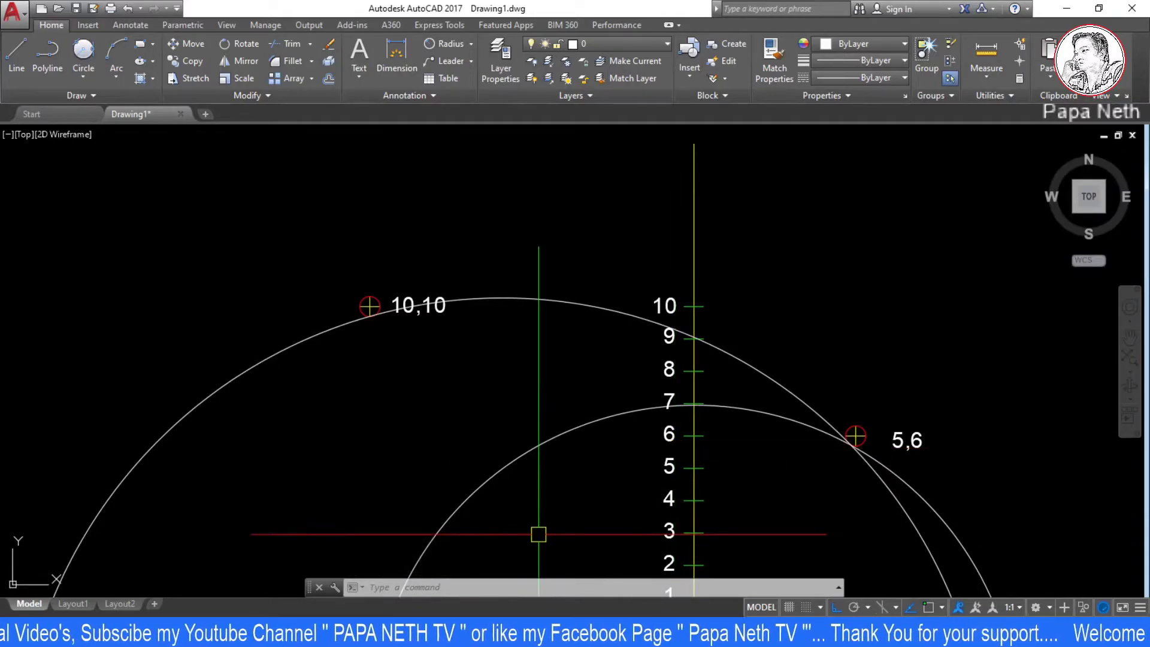
Start a Tan Tan Radius circle with its first tangent on the 10,10 marker.
type("c")
key("Return")
type("TTR")
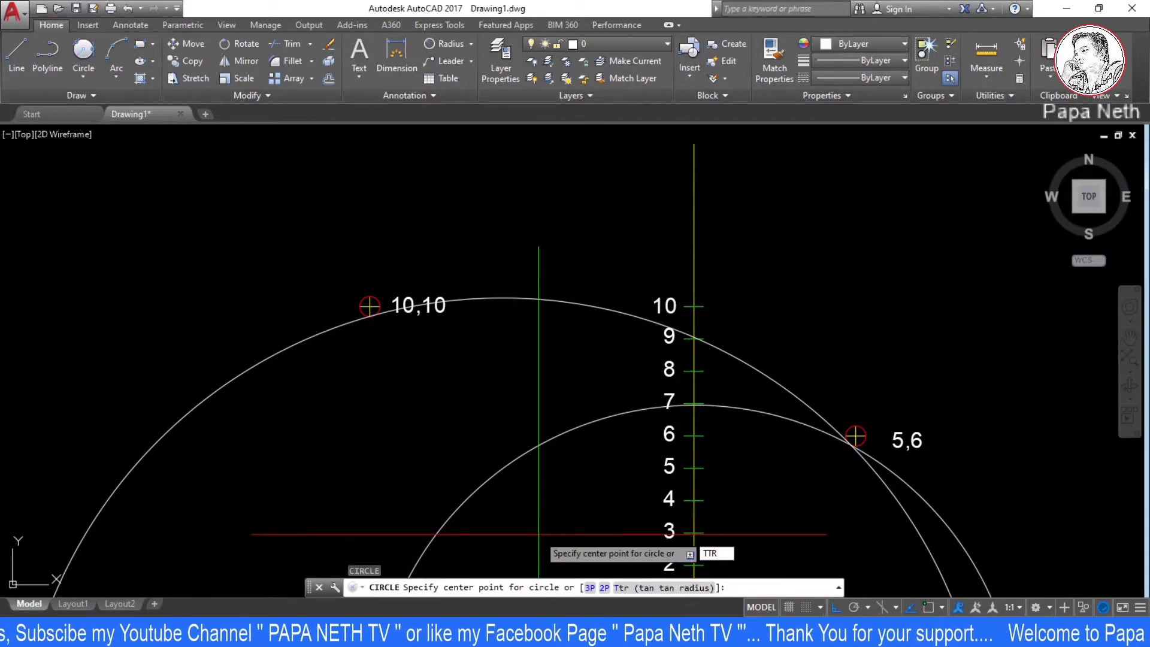
key("Return")
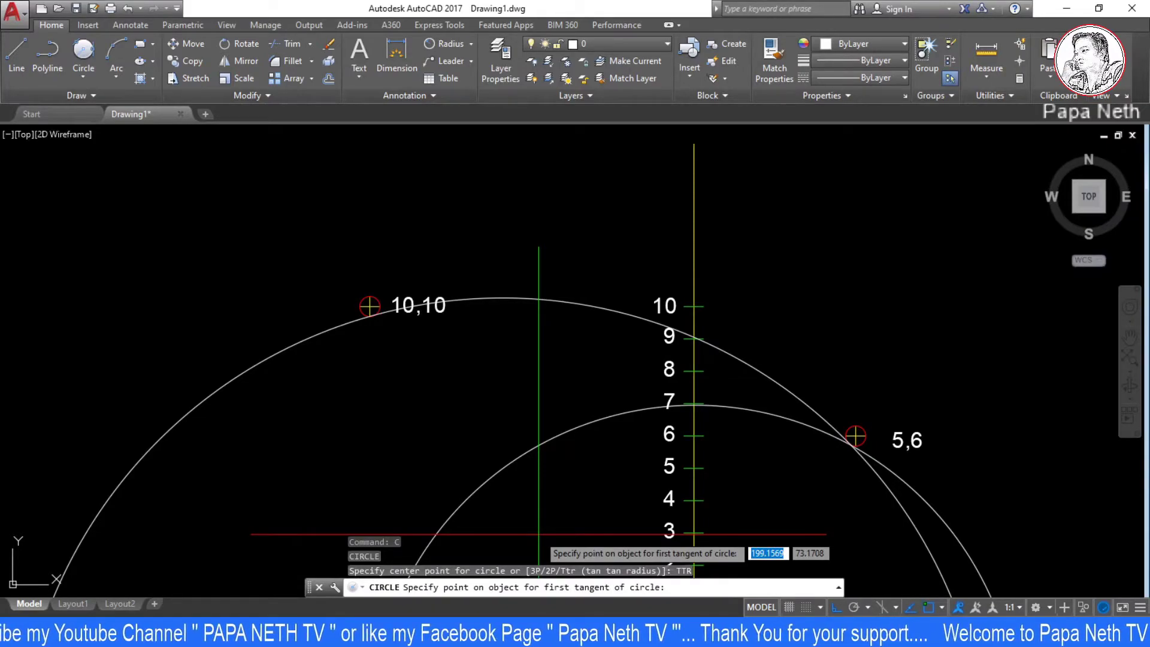
scroll(365, 299, "up", 4)
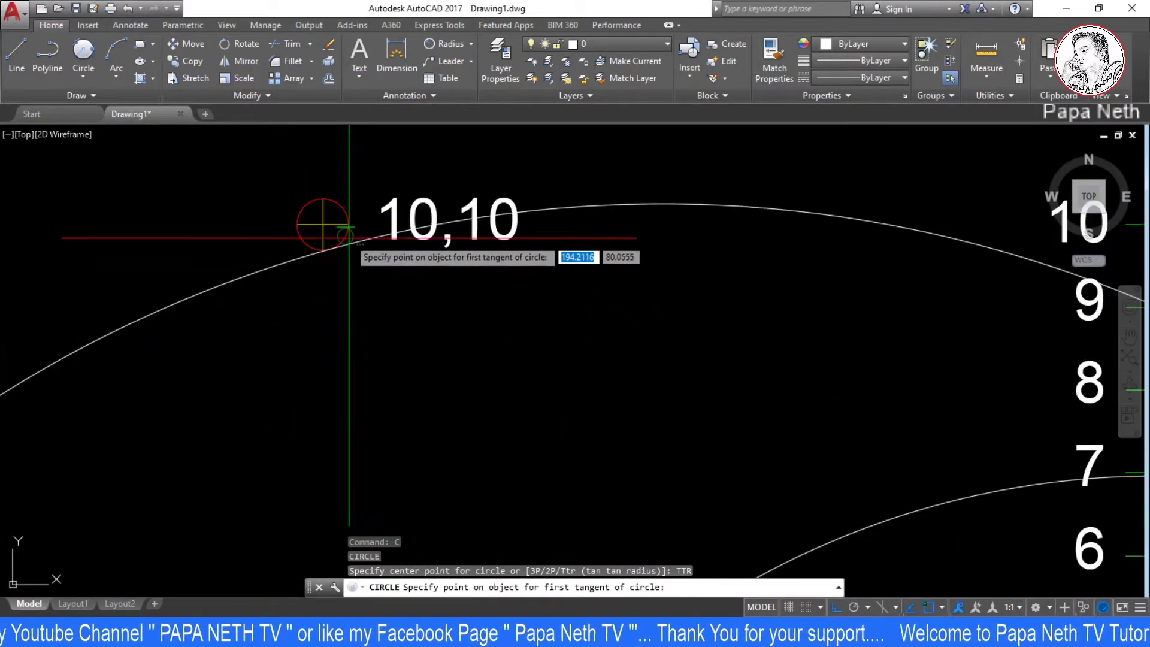
left_click(349, 238)
Use the 5,6 marker as second tangent, try radius 5, and cancel after 'Circle does not exist'.
scroll(349, 238, "down", 5)
scroll(818, 464, "up", 5)
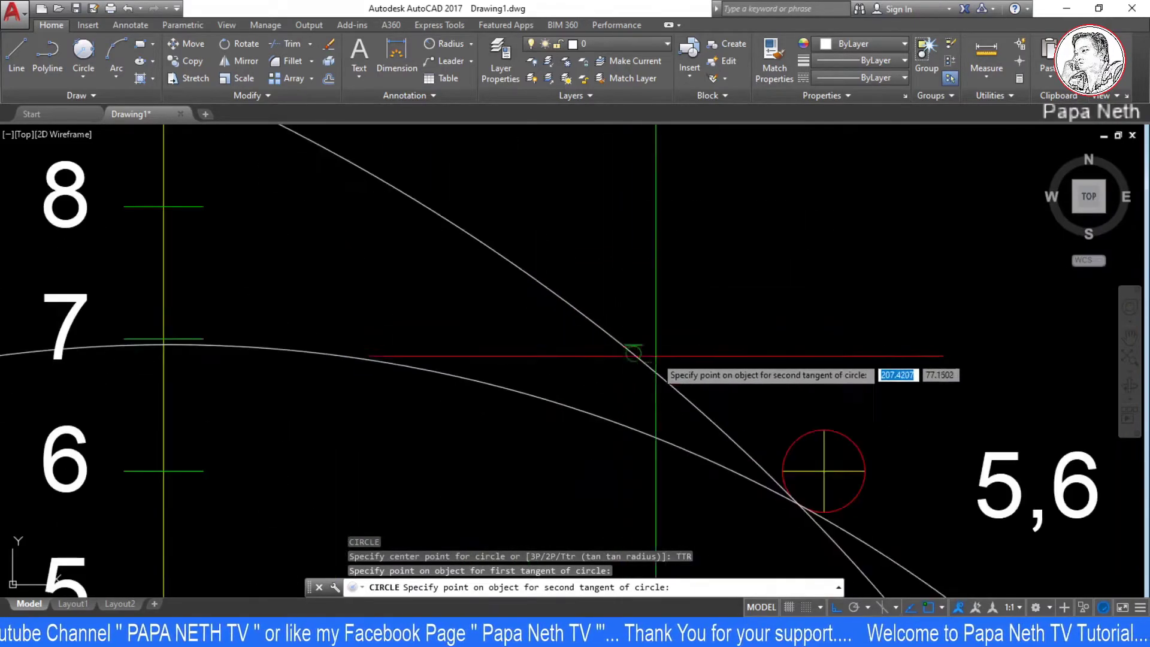
left_click(801, 436)
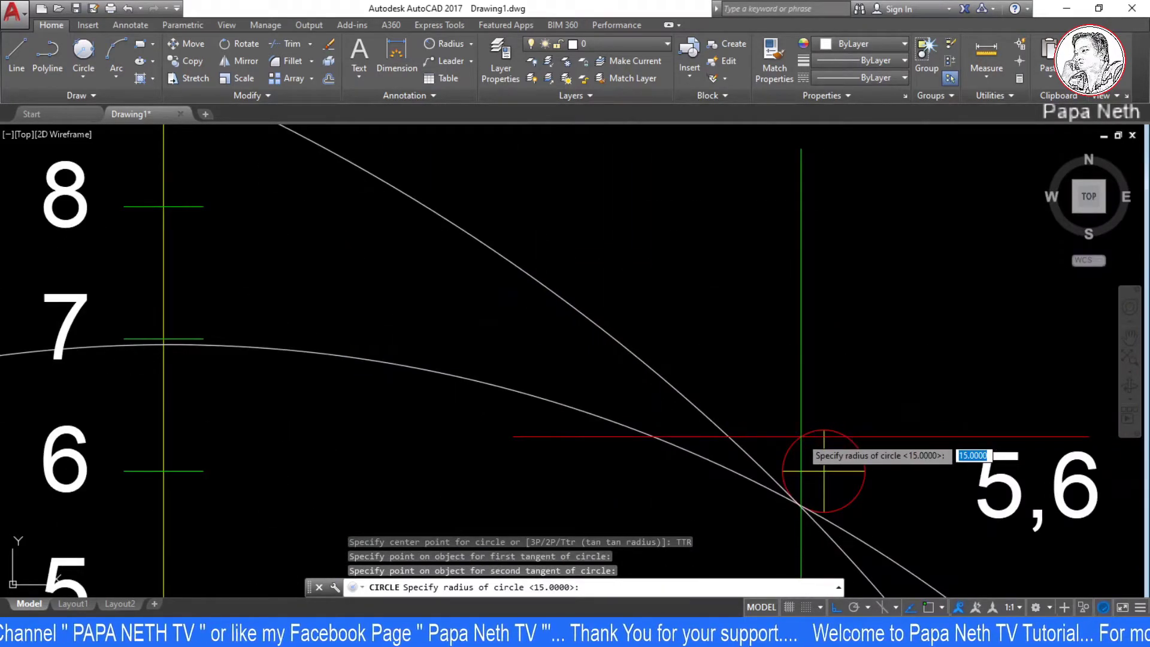
type("5")
key("Return")
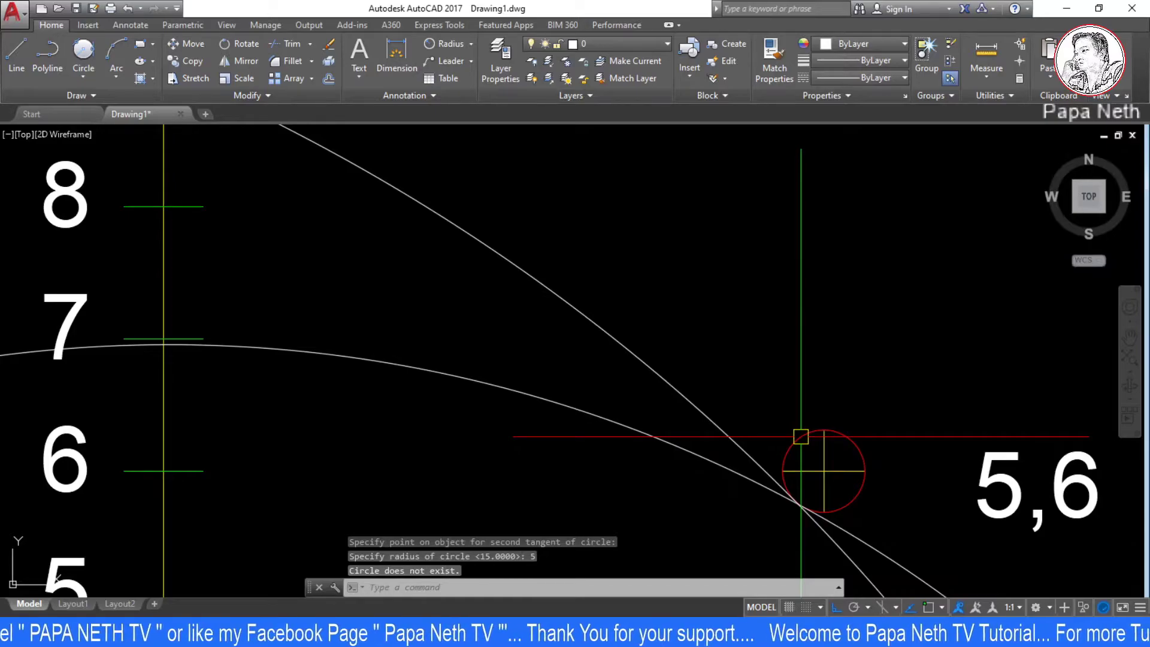
scroll(603, 359, "down", 6)
scroll(696, 352, "down", 2)
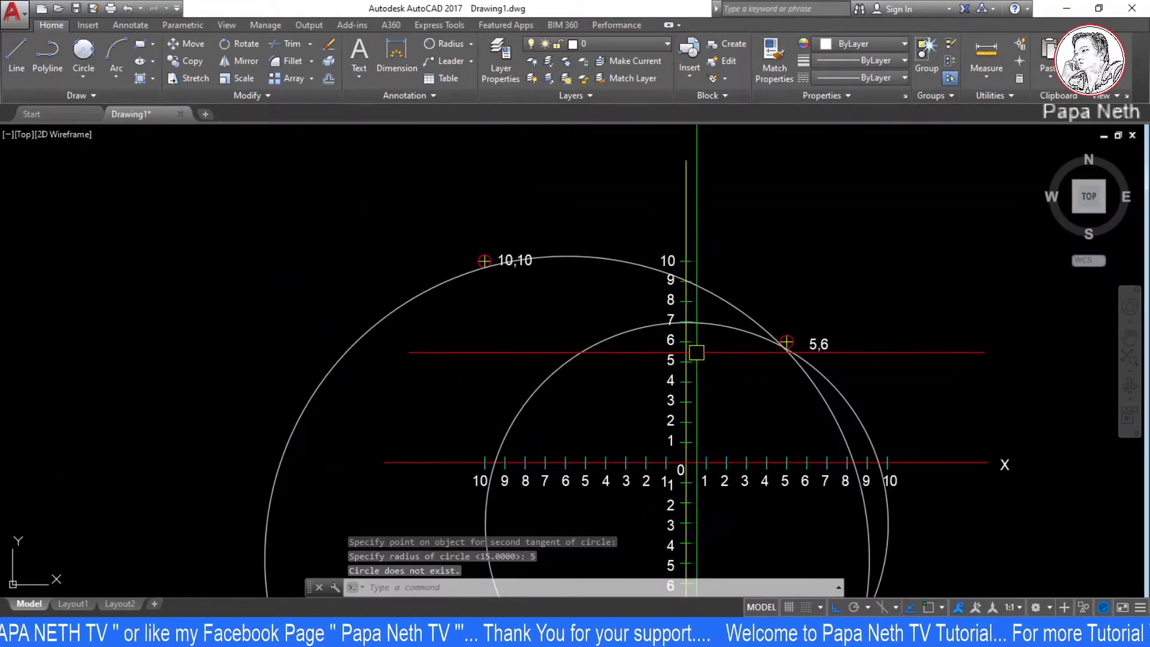
key("Escape")
scroll(662, 318, "down", 5)
scroll(465, 249, "down", 2)
Window-select the Tan Tan Radius example and copy it from a picked base point.
left_click(466, 247)
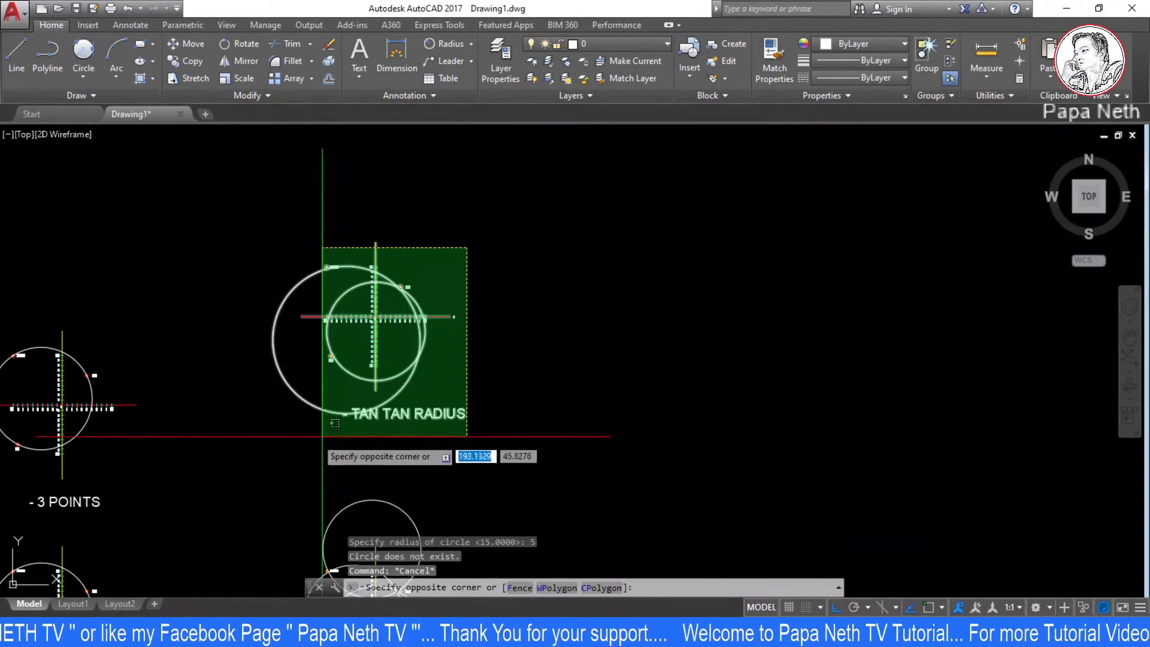
left_click(322, 436)
type("o")
key("Return")
left_click(486, 398)
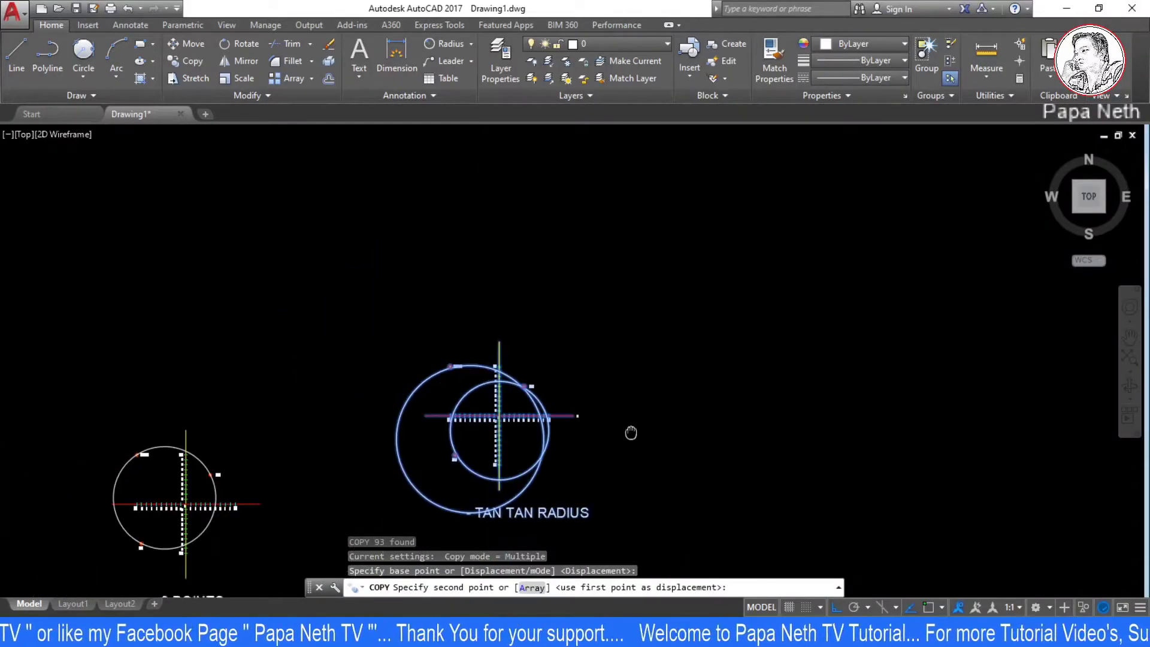
middle_click_drag(560, 423, 663, 328)
key("Escape")
key("Escape")
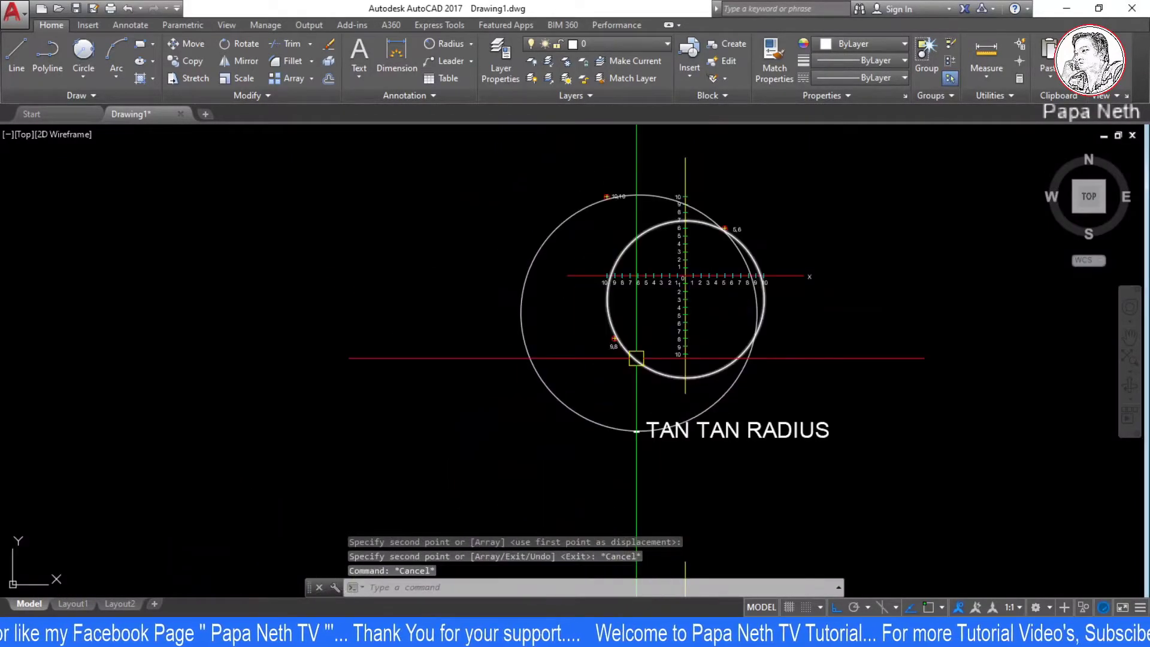
Erase the large circle, leaving the axes with the 10,10, 5,6 and 9,8 markers.
scroll(658, 299, "up", 5)
left_click(719, 187)
type("E")
key("Return")
key("Escape")
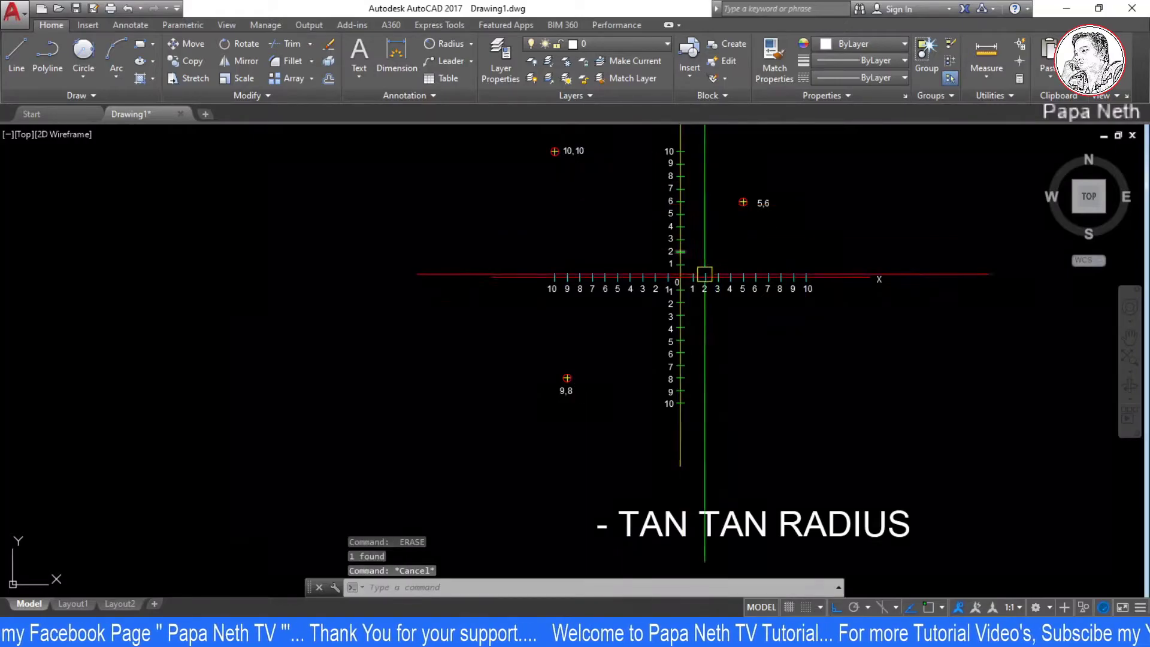
middle_click_drag(701, 272, 671, 304)
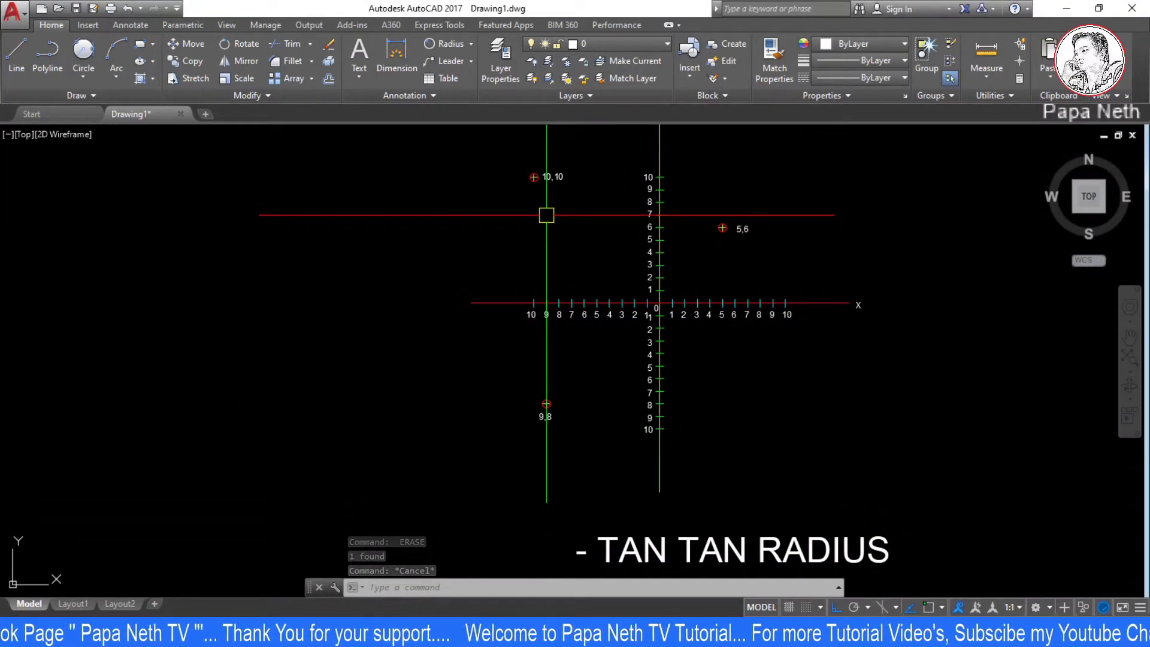
Measure the distance from the 9,8 marker centre to the 10,10 marker centre: 18.0278.
type("di")
key("Return")
scroll(575, 389, "up", 5)
scroll(642, 468, "up", 3)
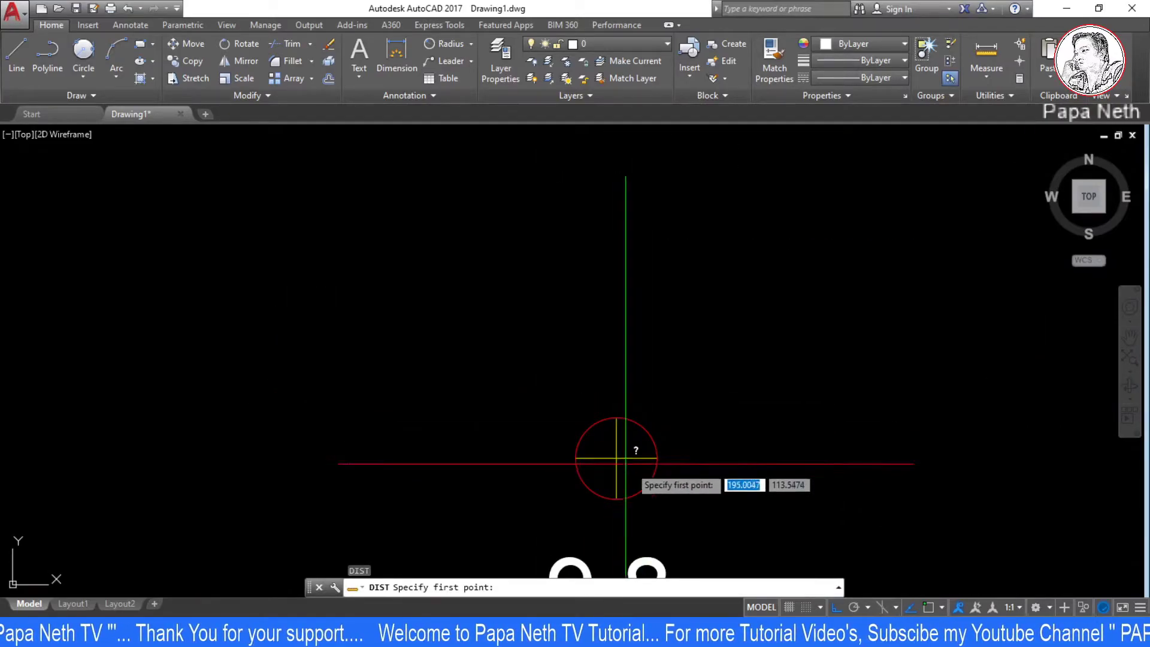
type("cen")
key("Return")
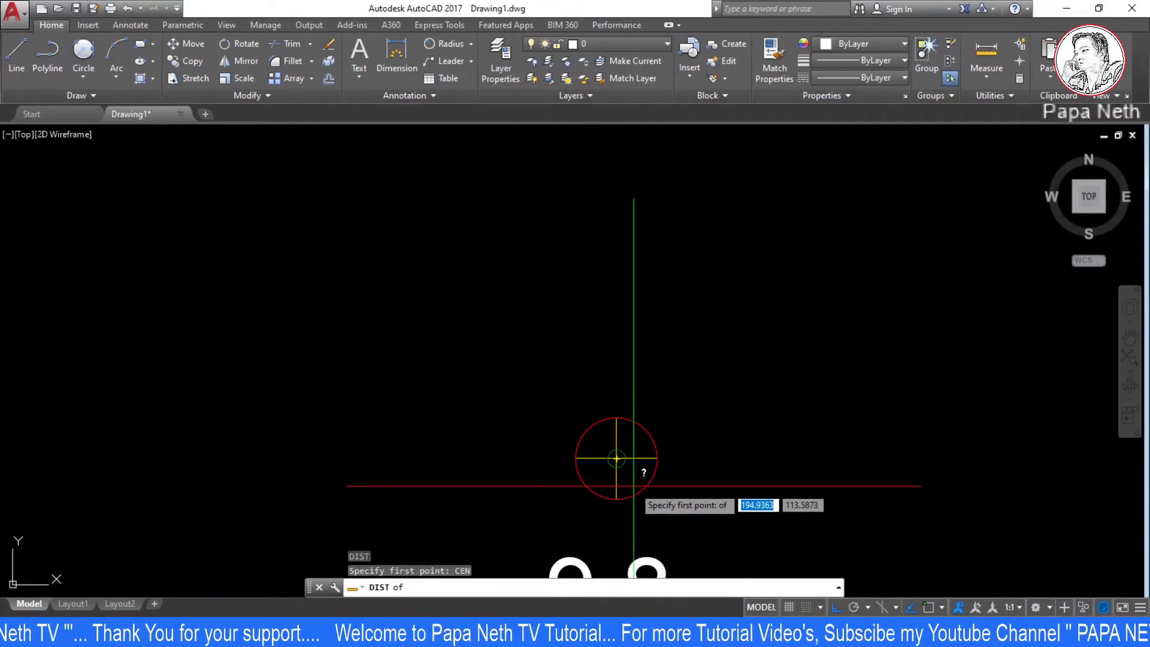
left_click(617, 458)
scroll(616, 460, "down", 2)
scroll(644, 336, "down", 3)
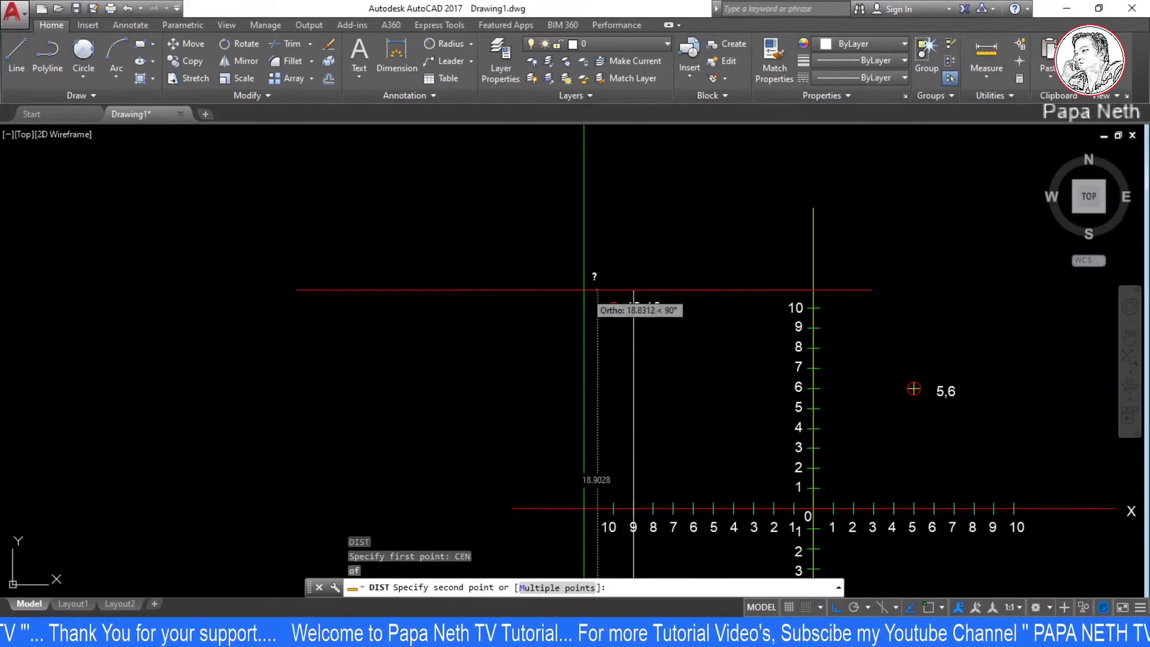
scroll(585, 290, "up", 2)
type("cen")
key("Return")
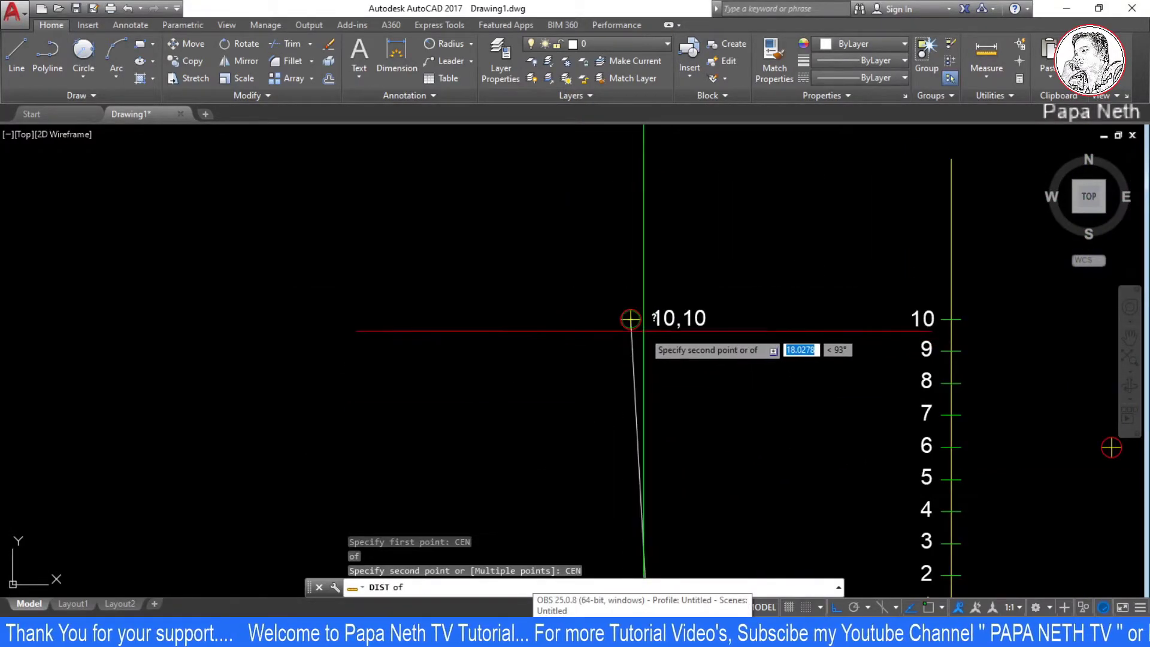
left_click(643, 330)
Start a Tan Tan Radius circle with its first tangent on the 9,8 marker.
scroll(643, 330, "down", 4)
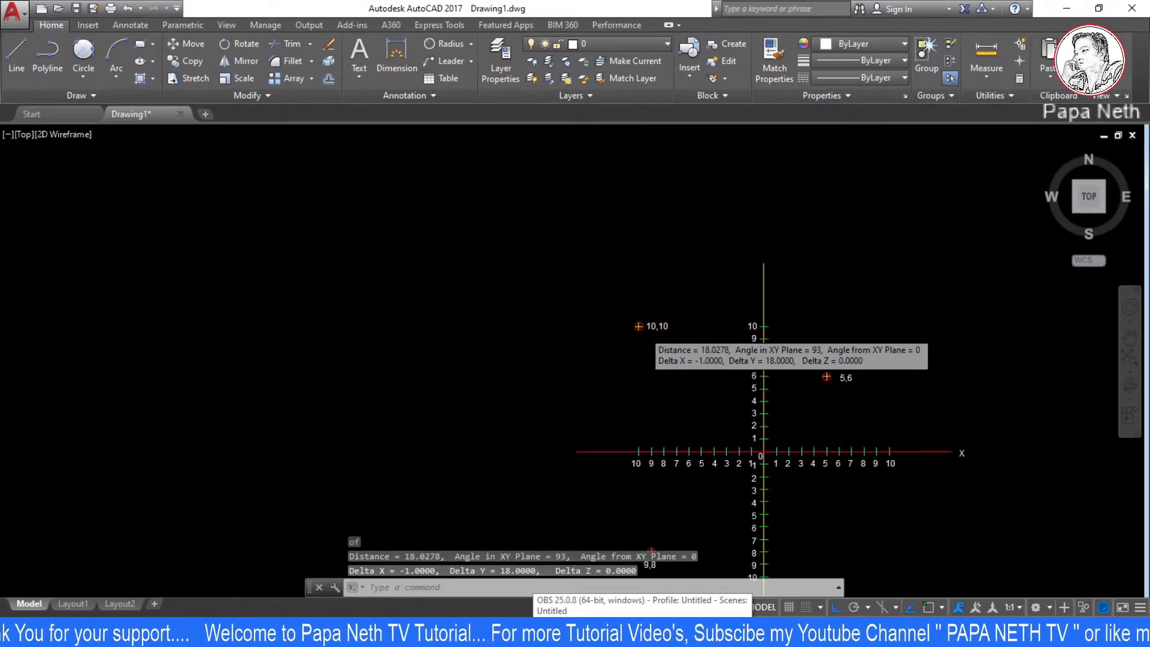
type("c")
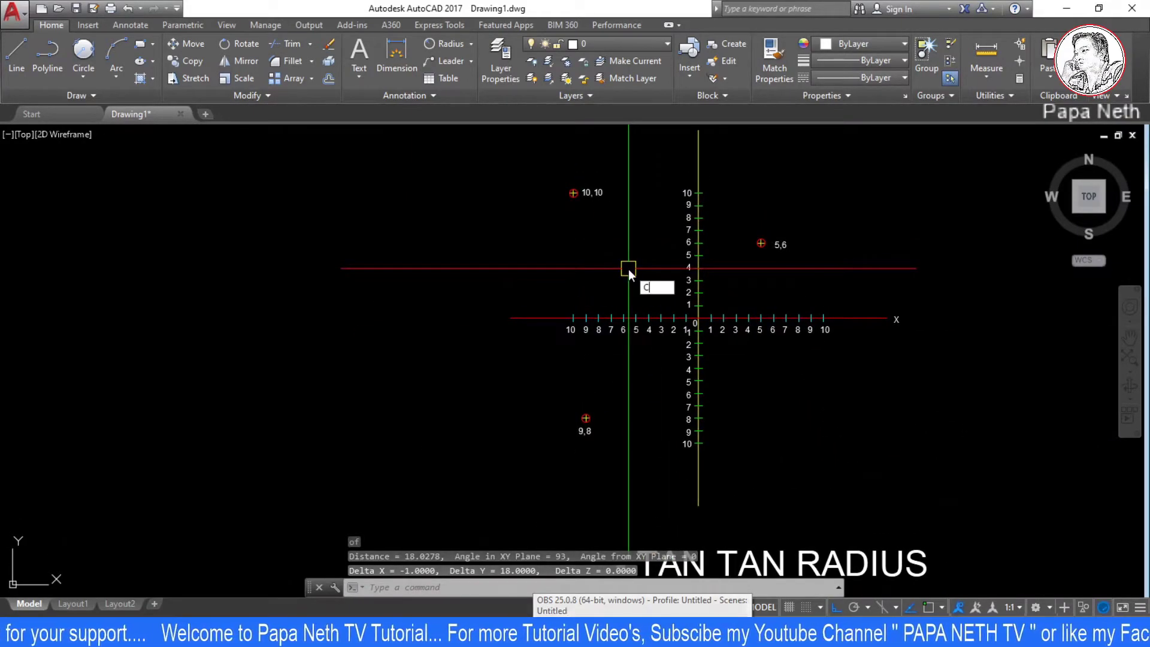
key("Return")
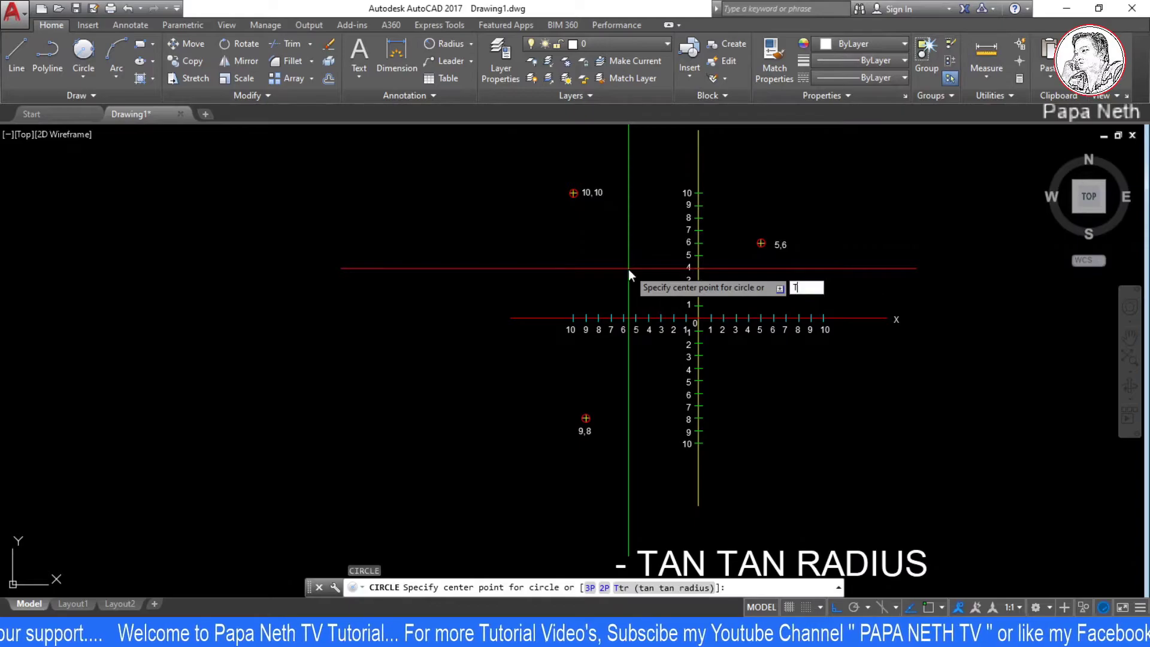
key("Return")
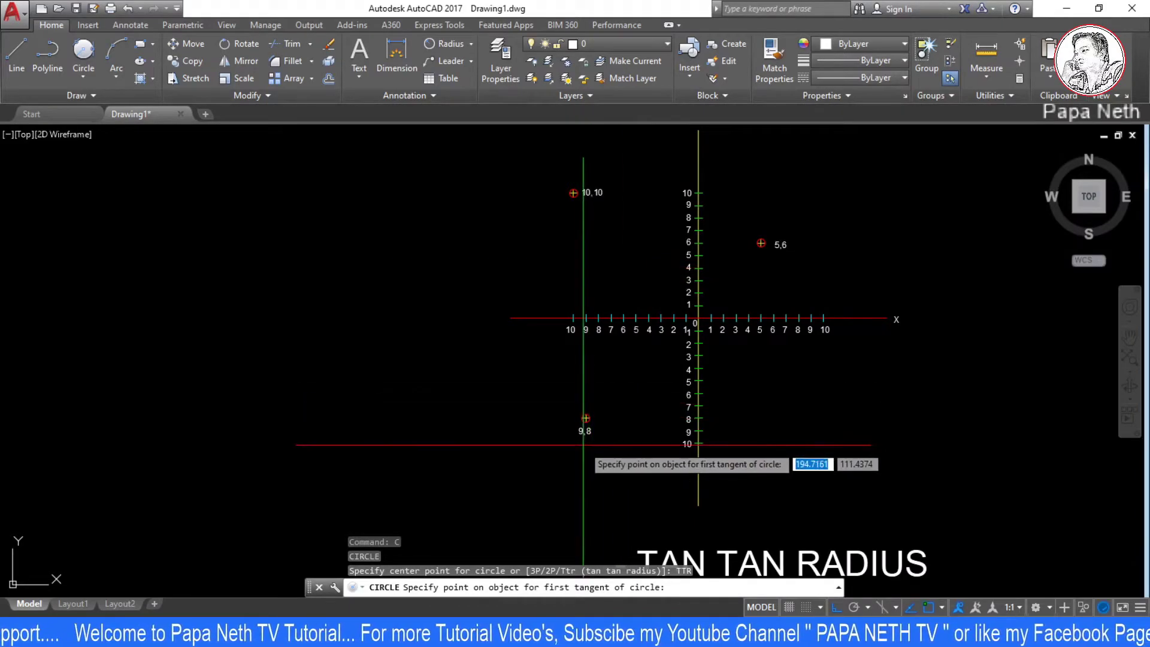
scroll(583, 446, "up", 4)
scroll(624, 359, "up", 1)
scroll(560, 311, "up", 3)
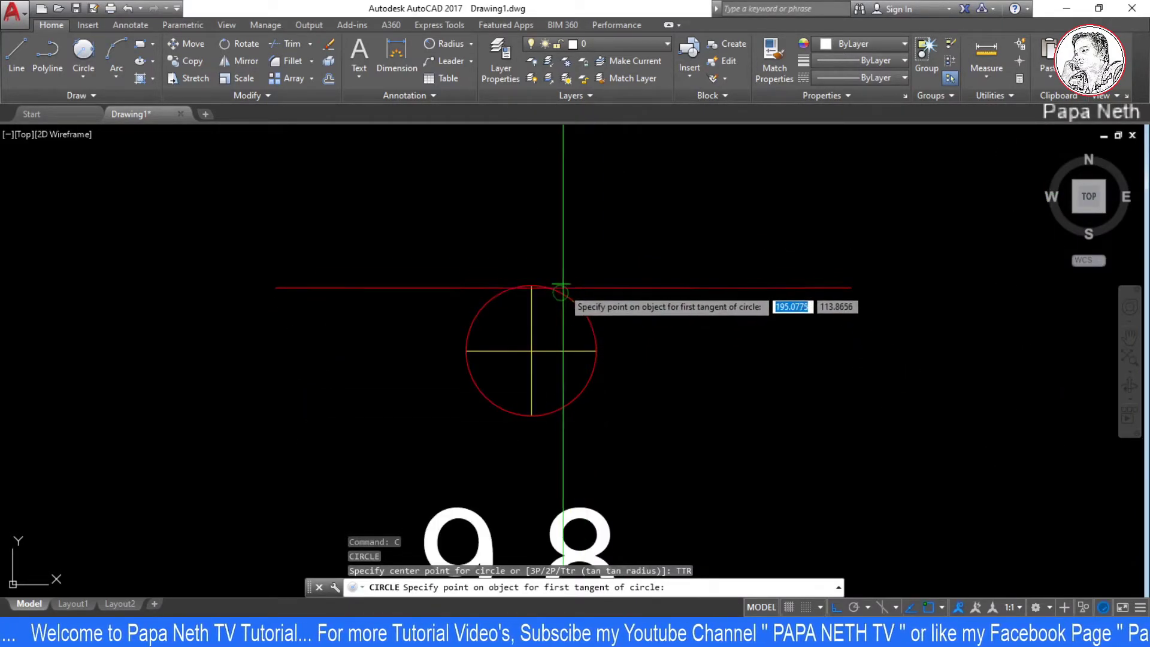
left_click(563, 289)
Take the 10,10 marker as second tangent and give the circle radius 18.
scroll(566, 291, "down", 3)
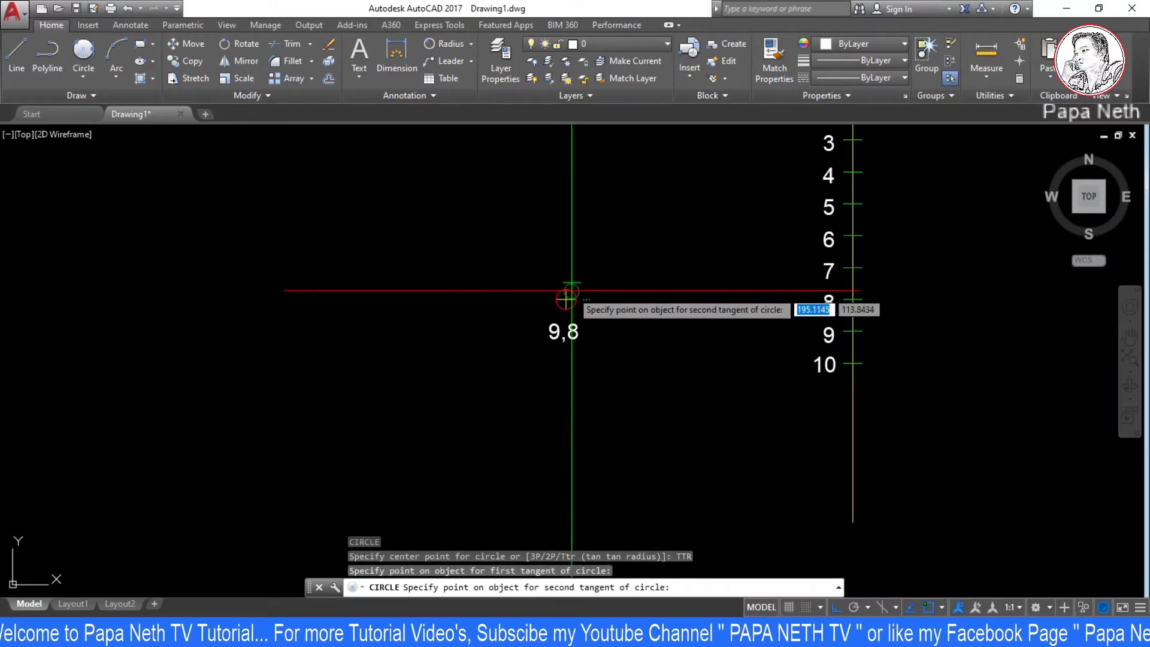
scroll(569, 290, "down", 3)
scroll(593, 225, "up", 3)
scroll(547, 196, "up", 6)
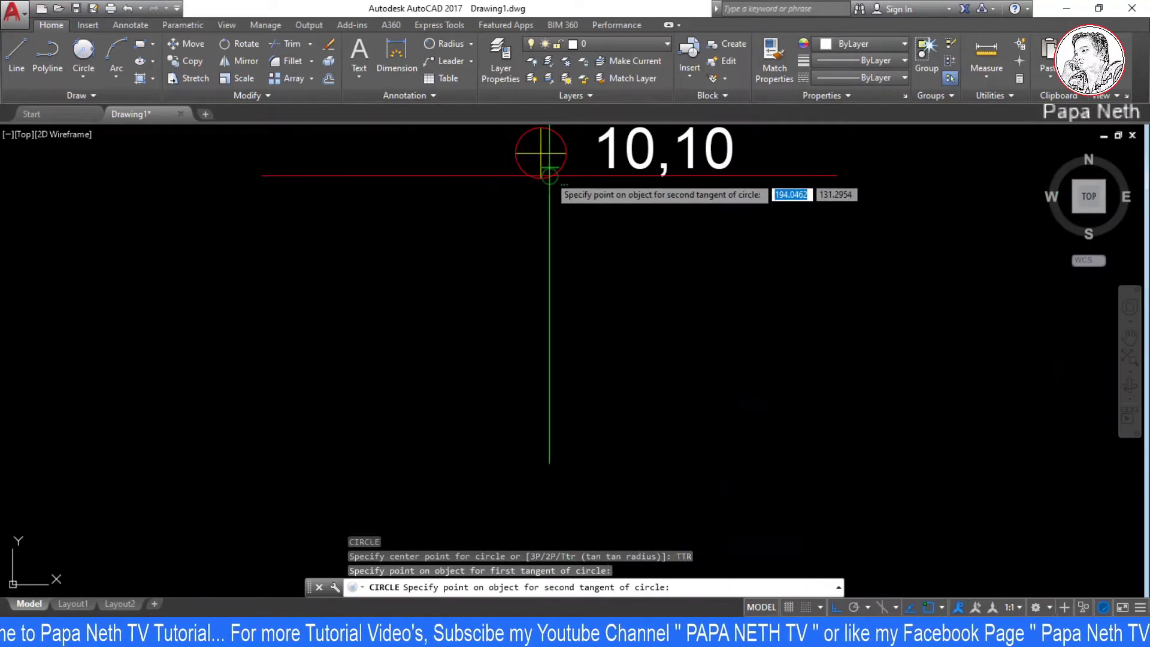
left_click(550, 176)
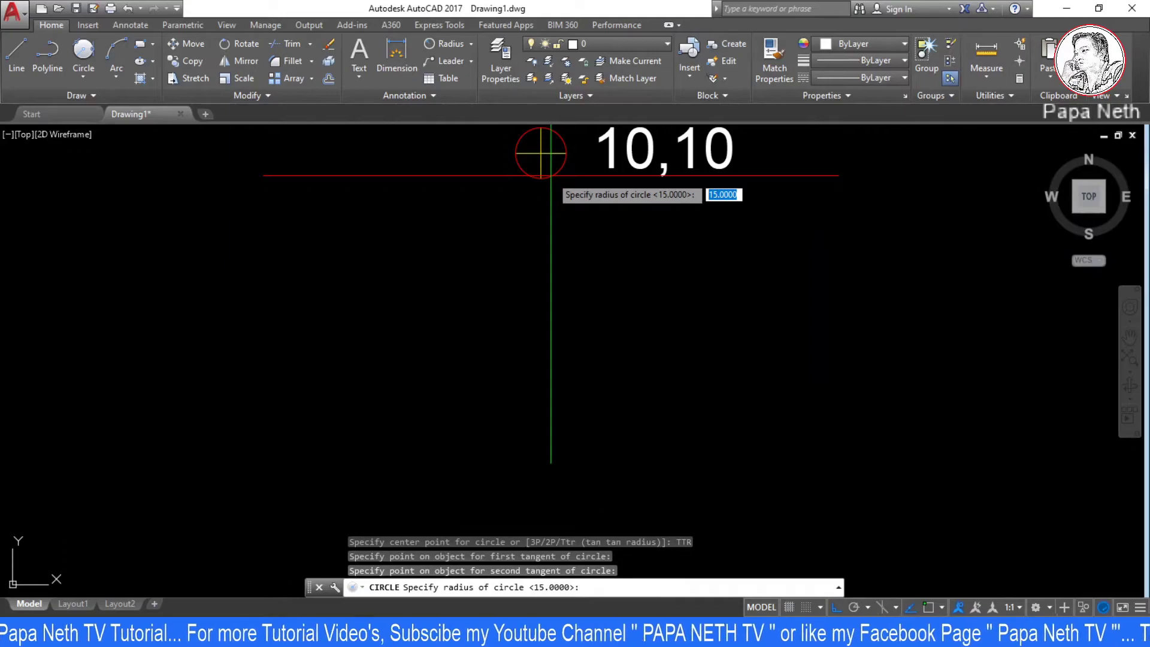
type("18")
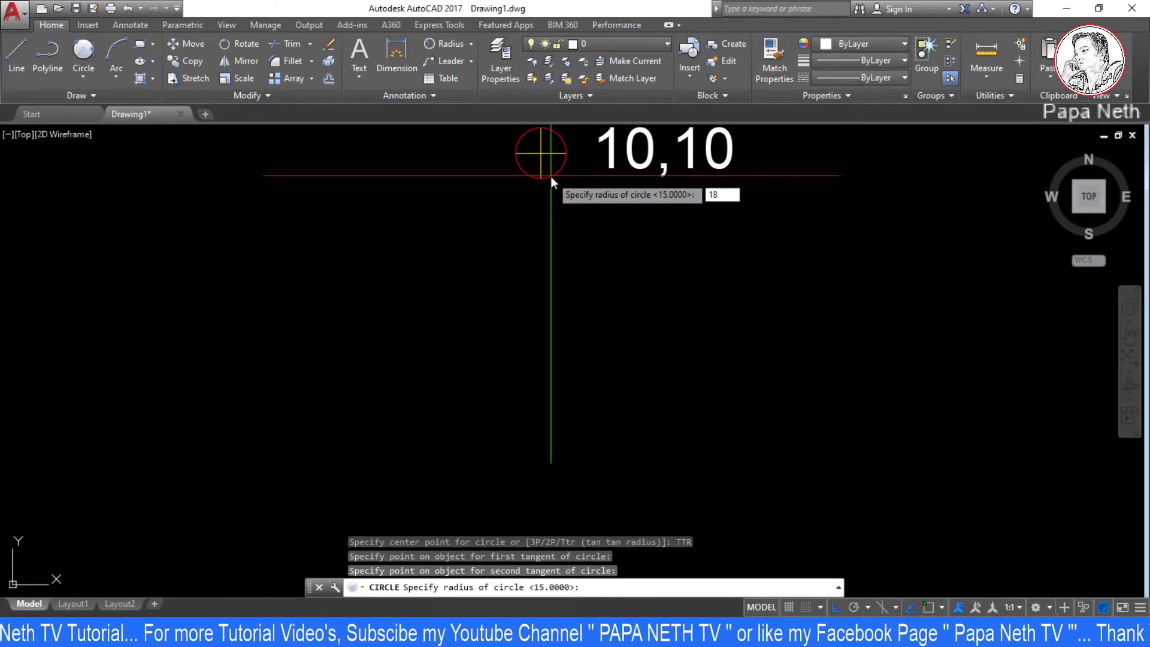
key("Return")
scroll(591, 262, "down", 3)
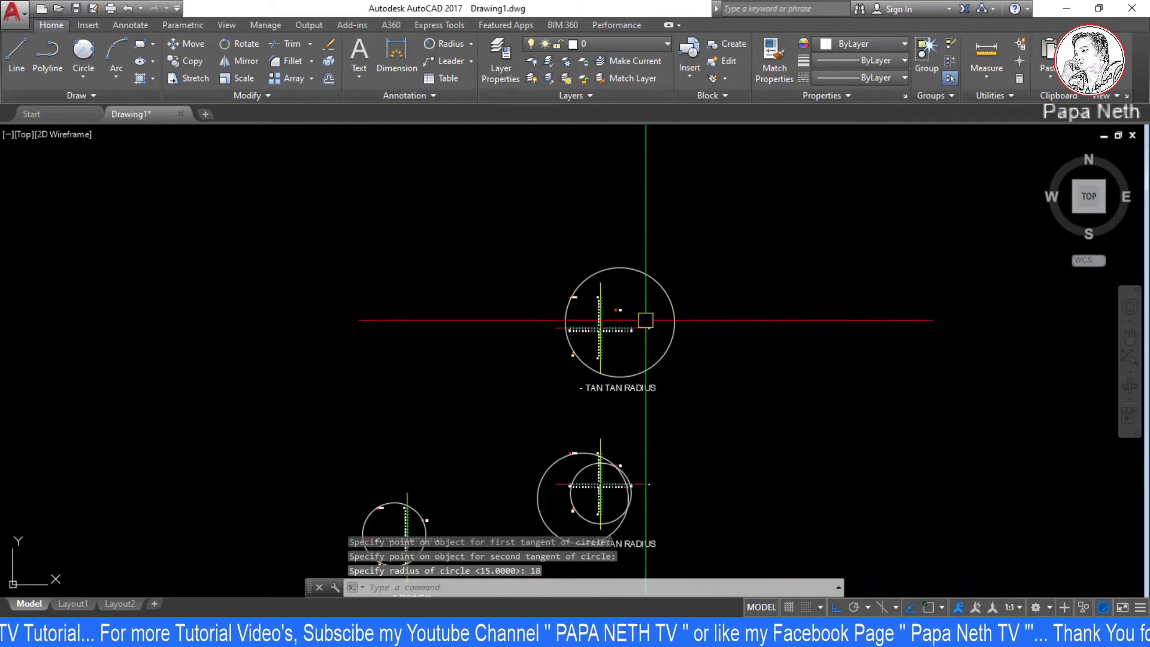
mouse_move(405, 289)
middle_mouse_down()
mouse_move(523, 268)
mouse_move(527, 256)
middle_mouse_up()
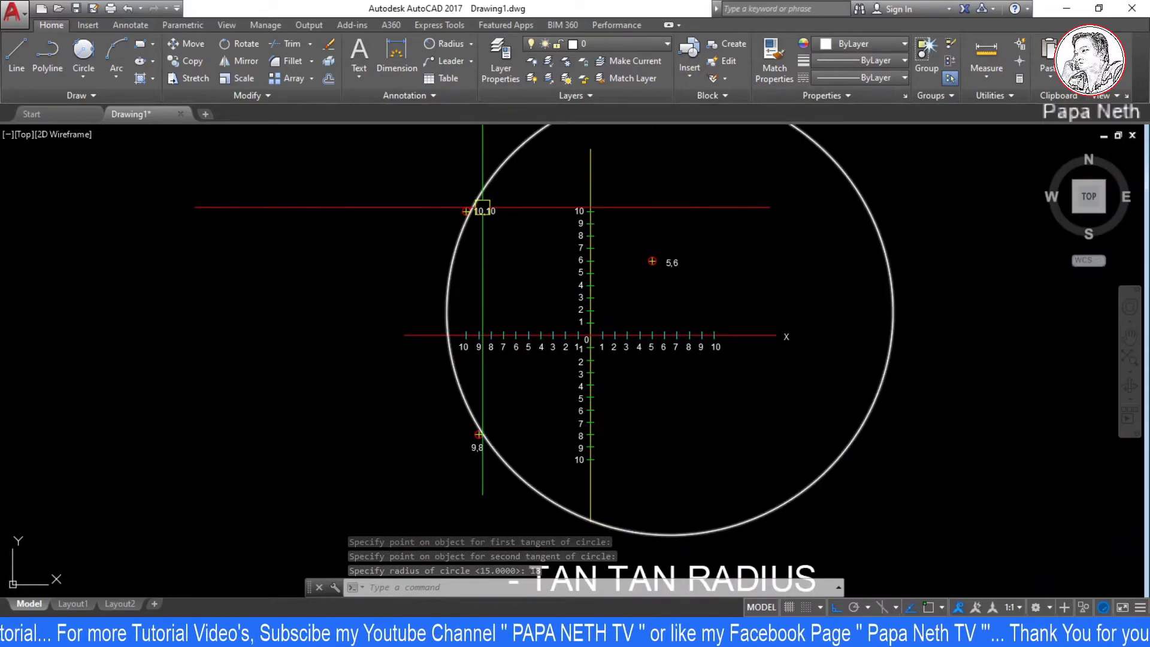
scroll(890, 308, "down", 2)
left_click(891, 304)
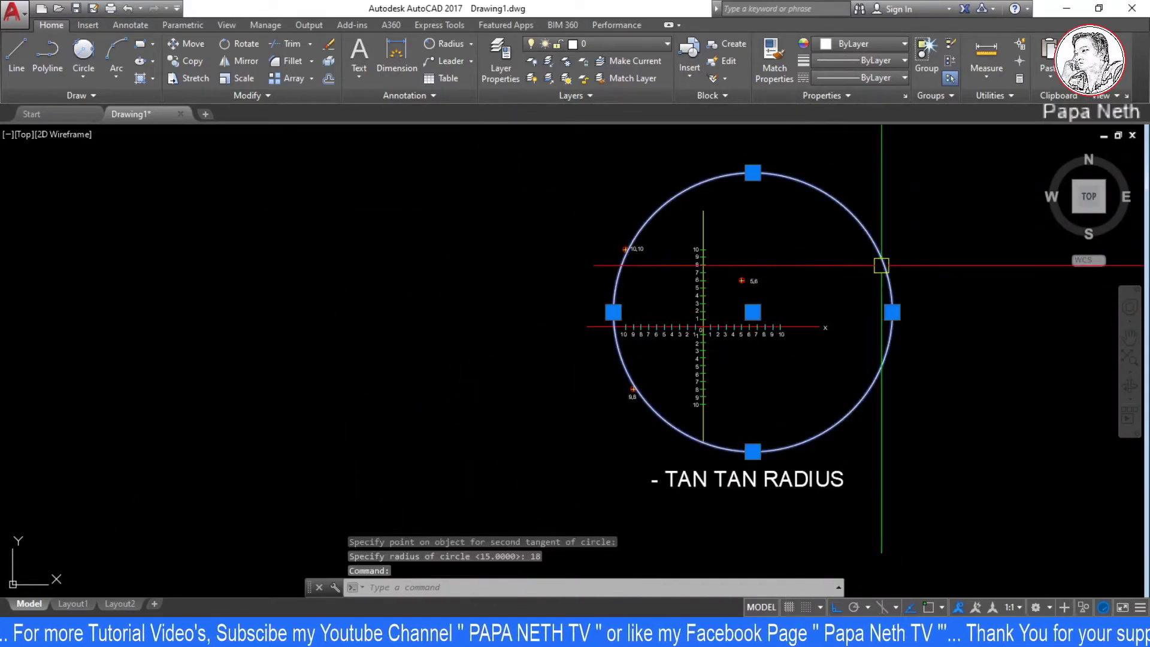
key("Escape")
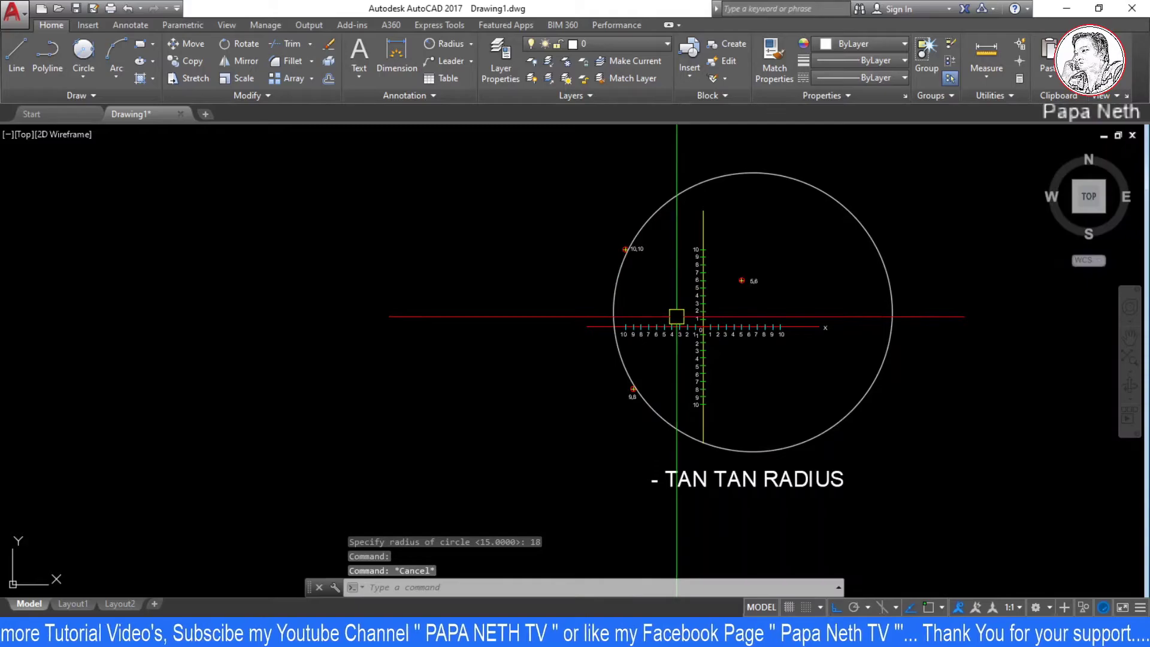
Zoom out to the CIRCLE (COMMAND C) checklist and begin a tick beside 3 POINTS.
scroll(677, 317, "up", 2)
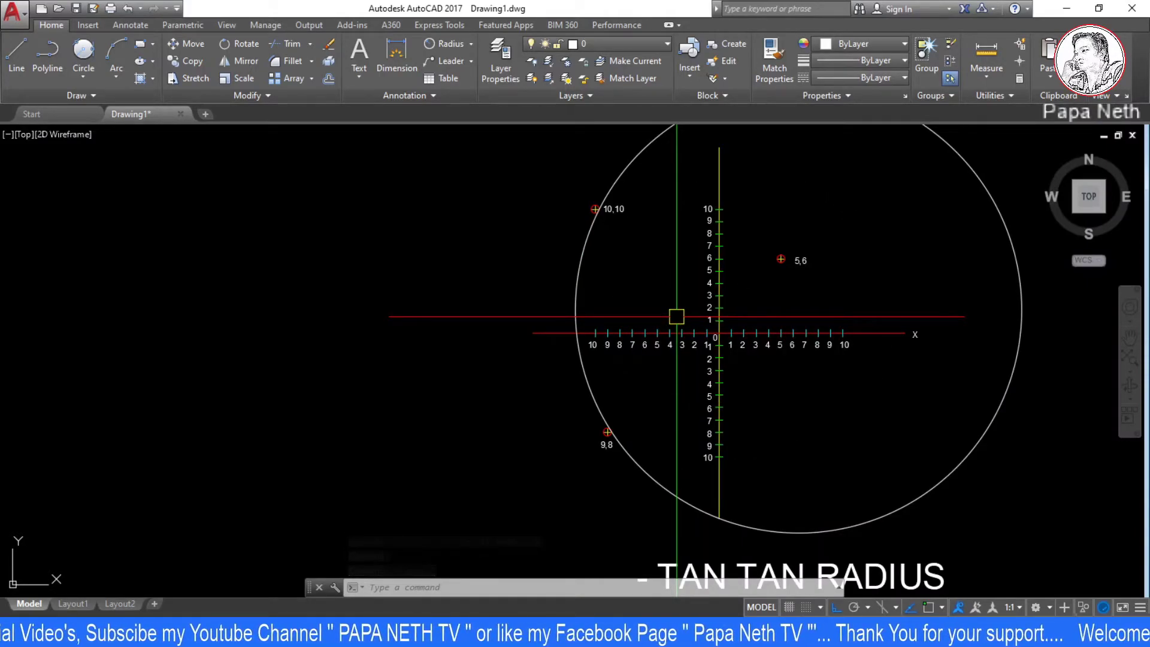
key("Escape")
key("Escape")
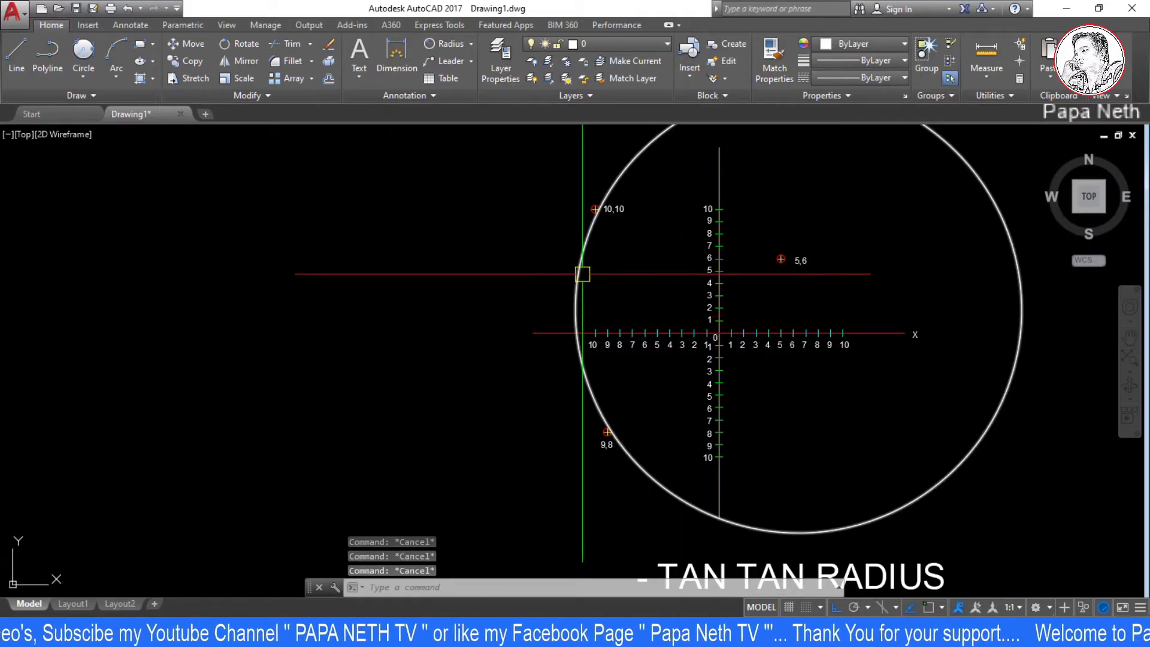
middle_click_drag(633, 318, 484, 316)
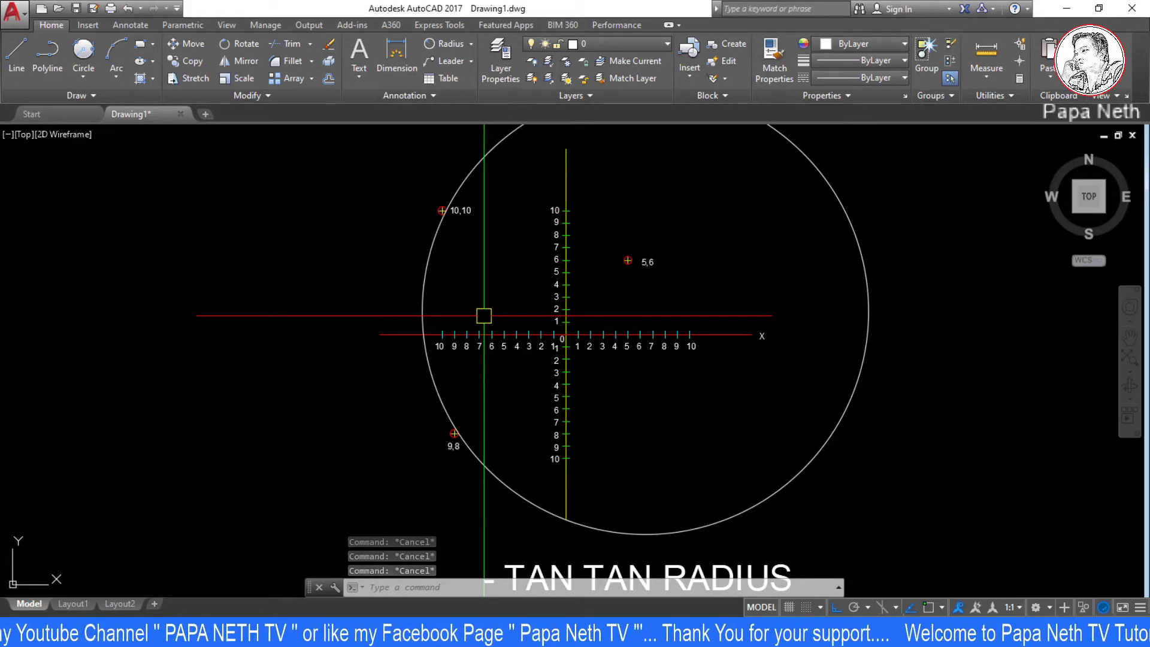
scroll(484, 316, "down", 5)
middle_click_drag(483, 315, 719, 369)
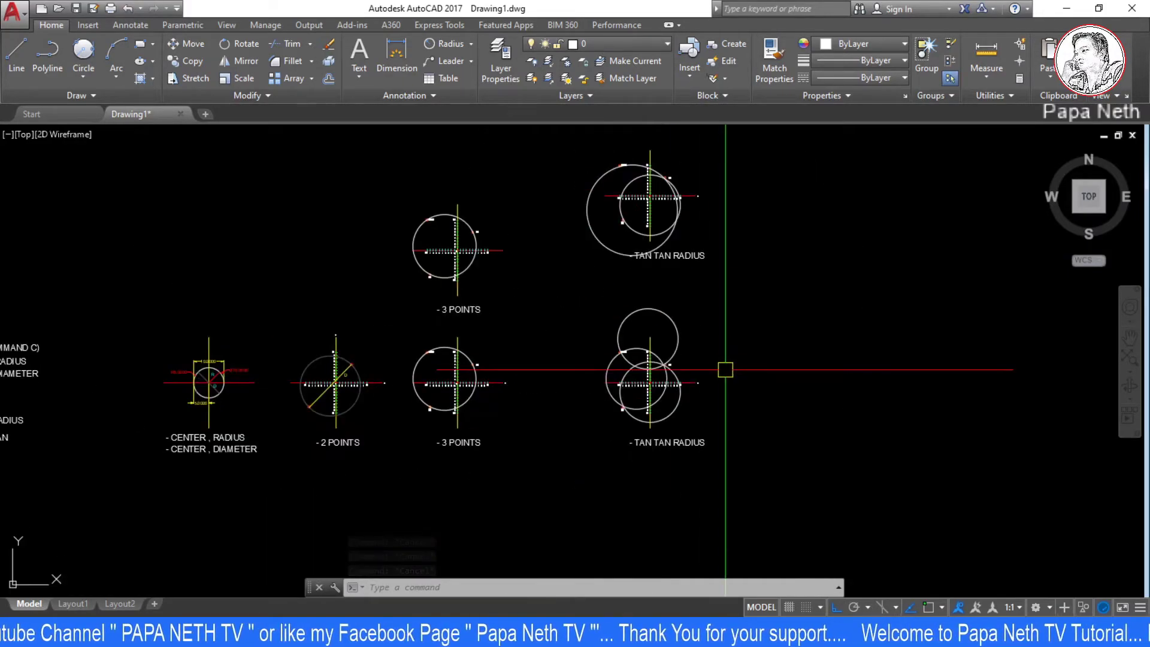
mouse_move(441, 402)
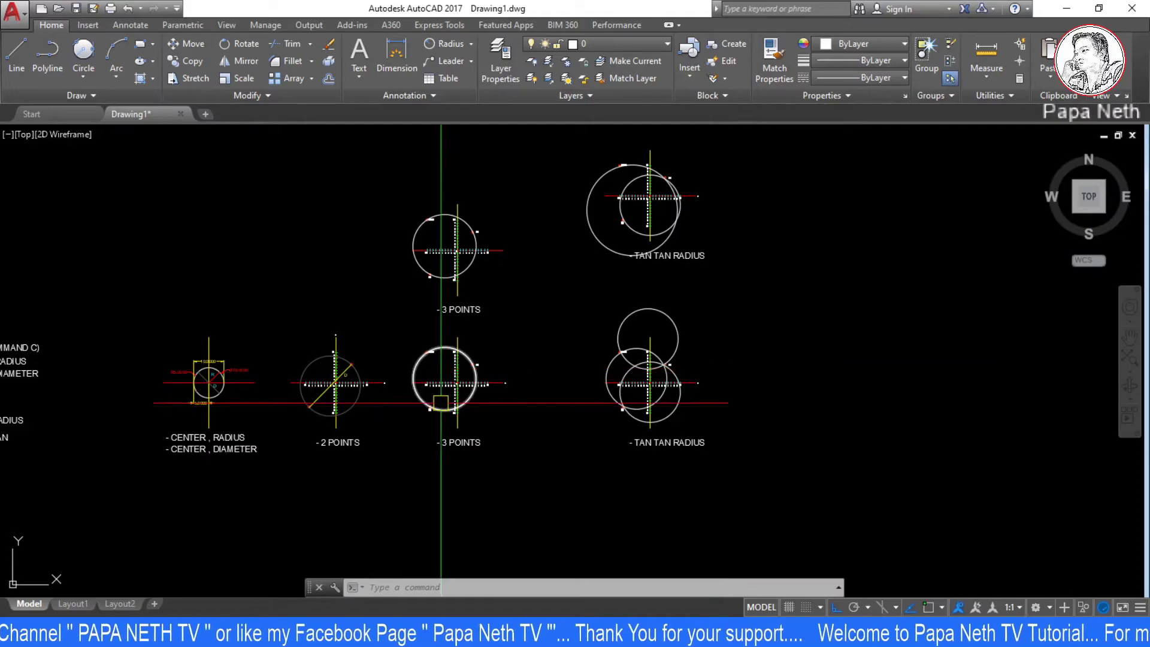
scroll(442, 402, "down", 2)
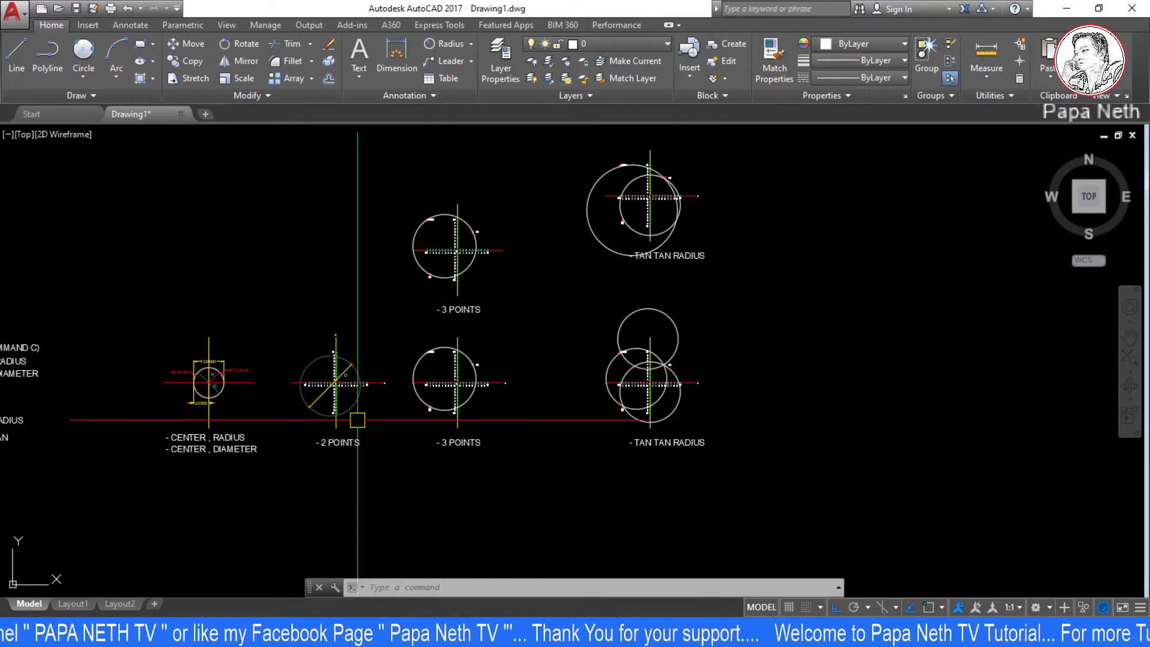
scroll(393, 465, "down", 4)
scroll(411, 379, "up", 5)
scroll(412, 387, "up", 4)
left_click(359, 410)
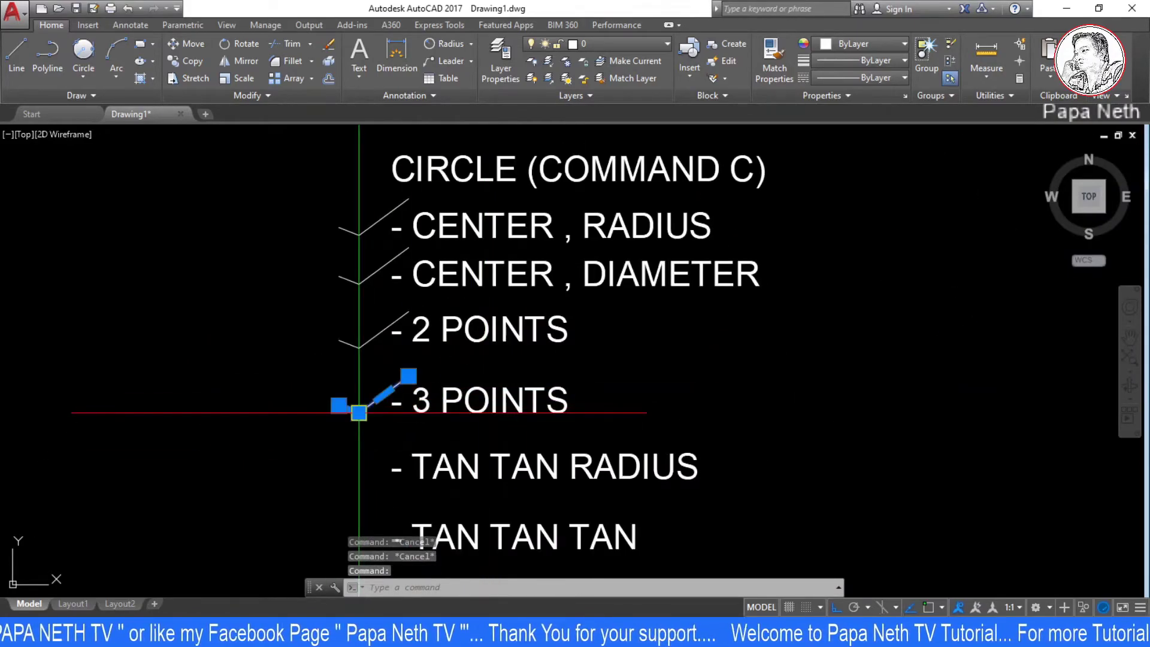
Copy the 3 POINTS checkmark to tick the '- TAN TAN RADIUS' line of the checklist.
type("co")
key("Return")
left_click(360, 411)
mouse_move(344, 487)
middle_mouse_down()
mouse_move(344, 357)
mouse_move(275, 359)
middle_mouse_up()
left_click(370, 354)
key("Escape")
scroll(278, 360, "down", 4)
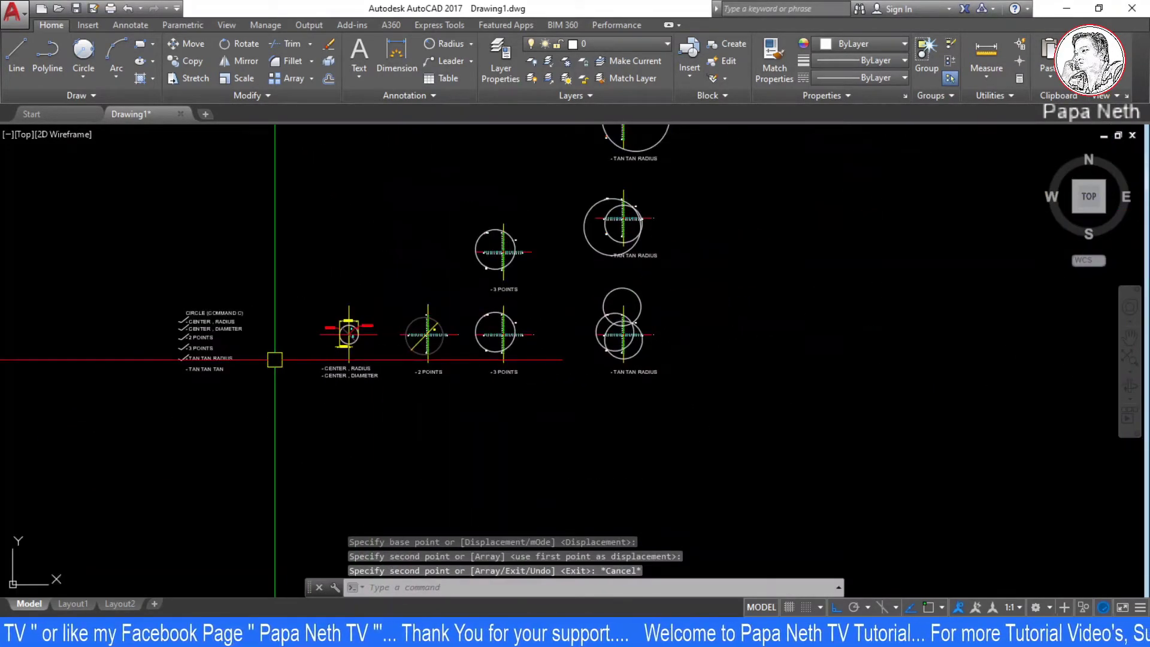
scroll(275, 360, "down", 3)
scroll(360, 380, "up", 3)
scroll(513, 385, "down", 3)
scroll(521, 403, "up", 4)
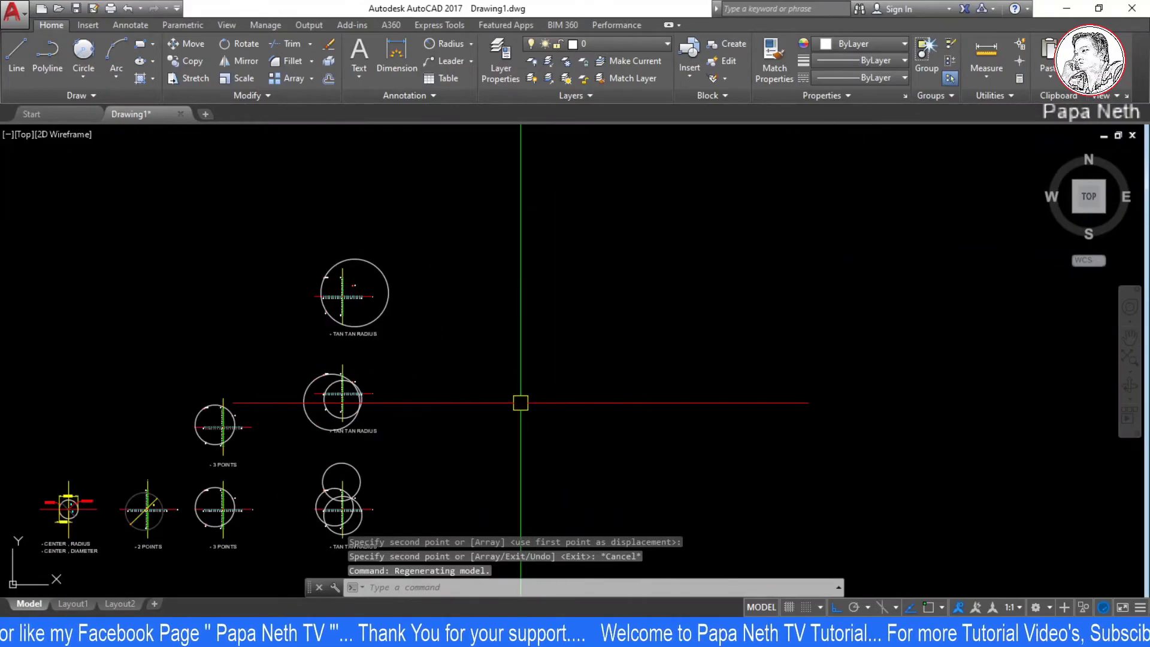
scroll(432, 333, "down", 1)
scroll(432, 332, "up", 4)
scroll(457, 290, "down", 1)
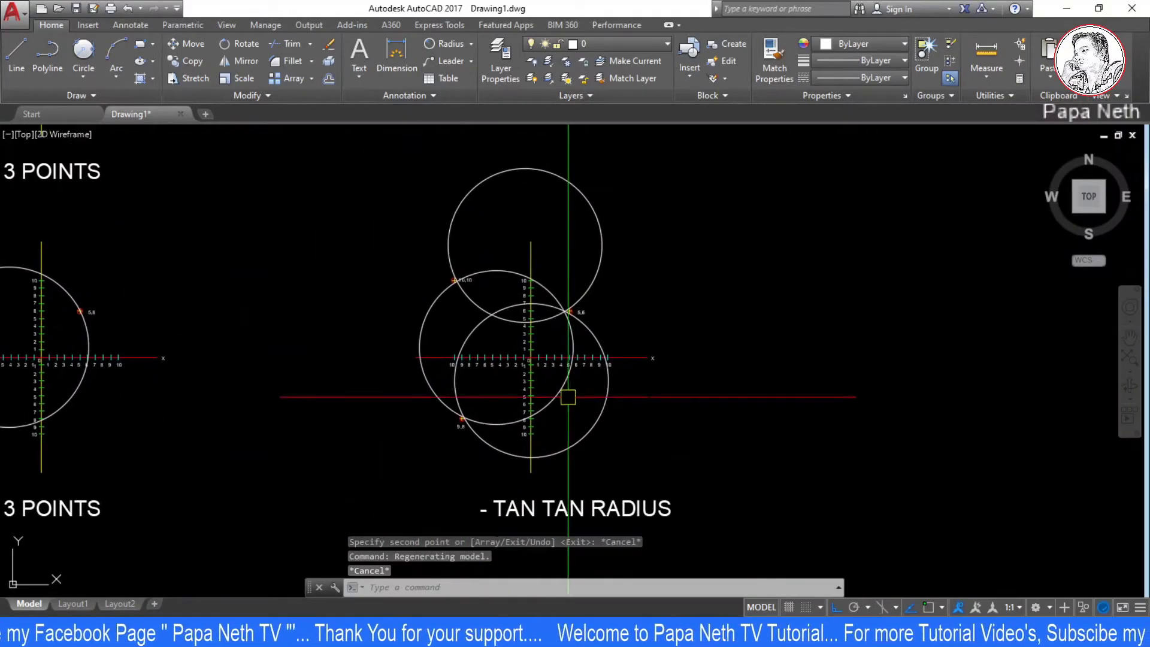
Window-select the Tan Tan Radius example and copy it to a spot nearby.
mouse_move(560, 393)
middle_mouse_down()
mouse_move(596, 362)
mouse_move(561, 366)
middle_mouse_up()
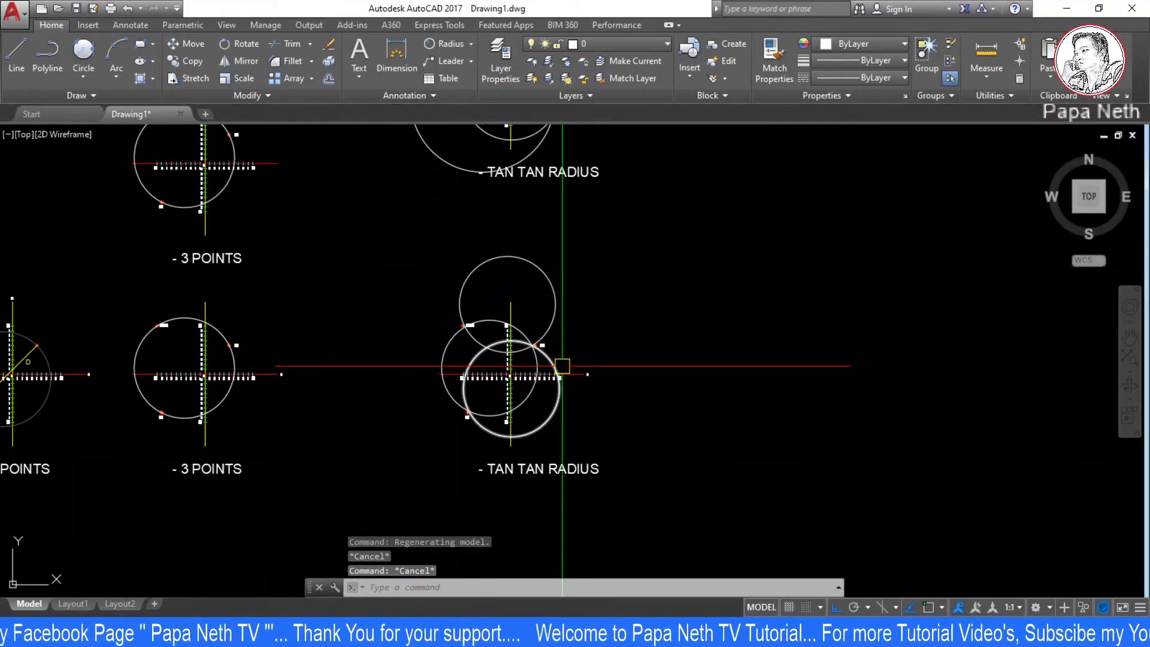
left_click(643, 251)
left_click(440, 392)
type("co")
key("Return")
left_click(557, 397)
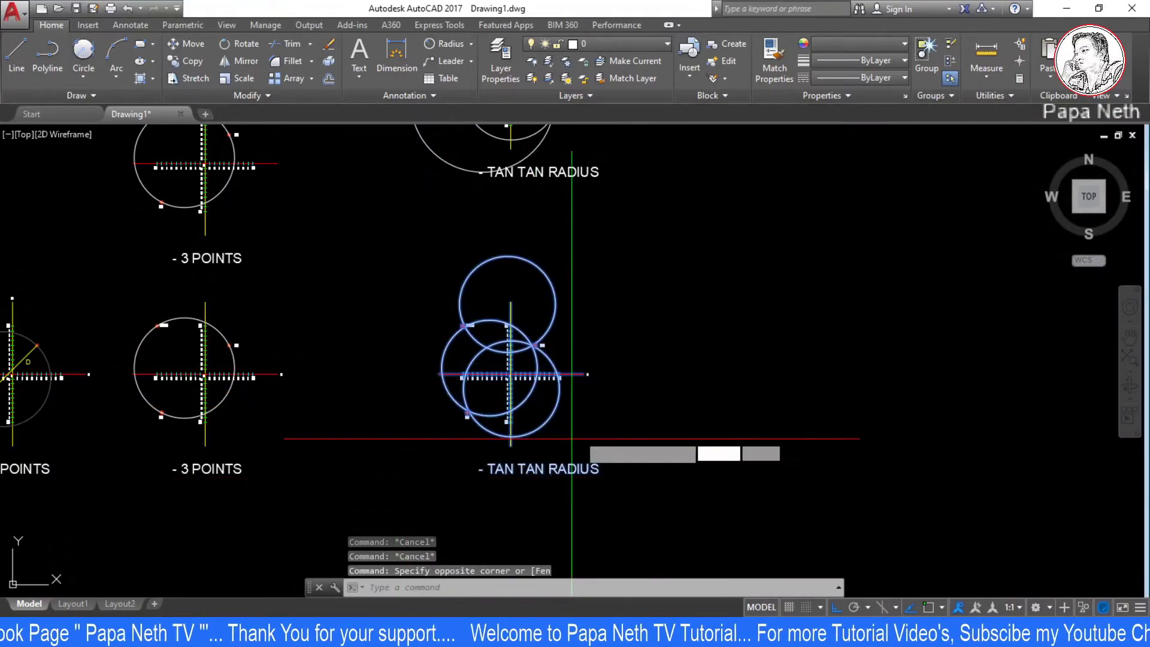
left_click(659, 400)
key("Escape")
key("Escape")
scroll(659, 401, "up", 5)
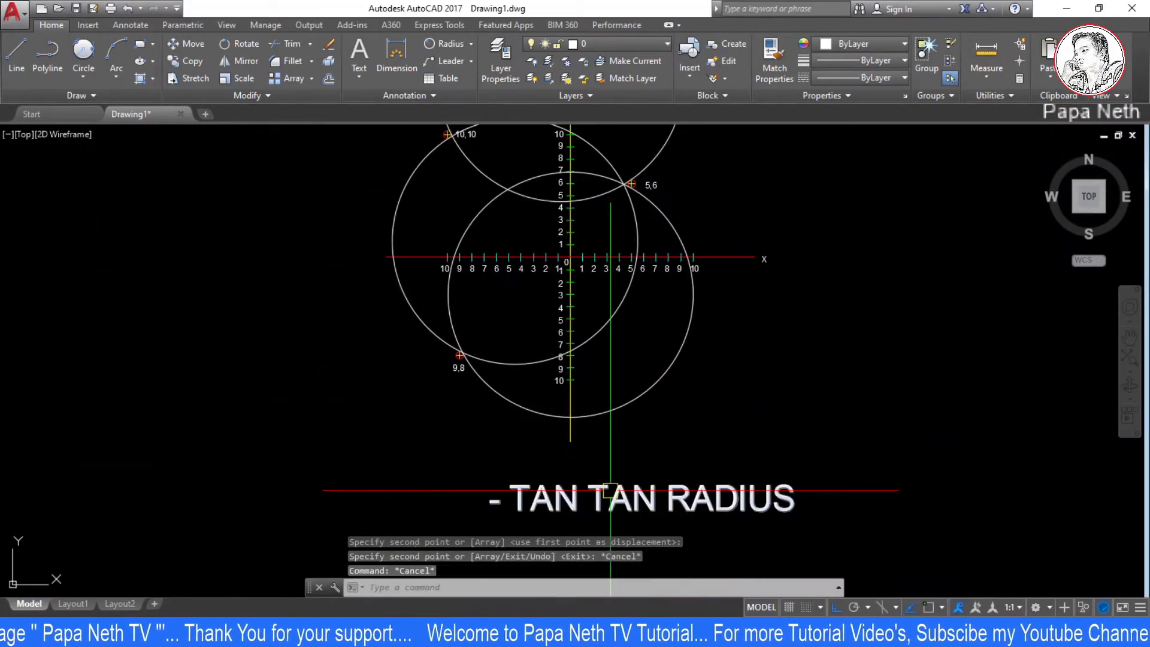
Change the copied label's RADIUS to TAN so it reads '- TAN TAN TAN'.
double_click(489, 506)
key("BackSpace")
key("BackSpace")
key("BackSpace")
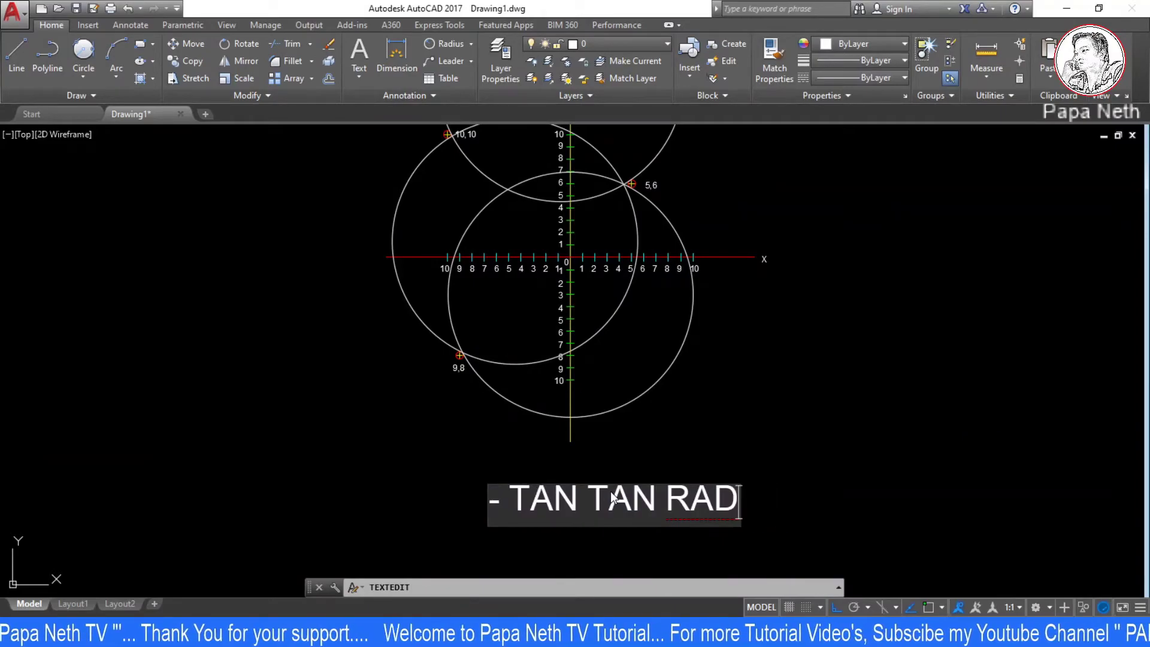
key("BackSpace")
key("BackSpace")
key("BackSpace")
type("TAN")
key("Return")
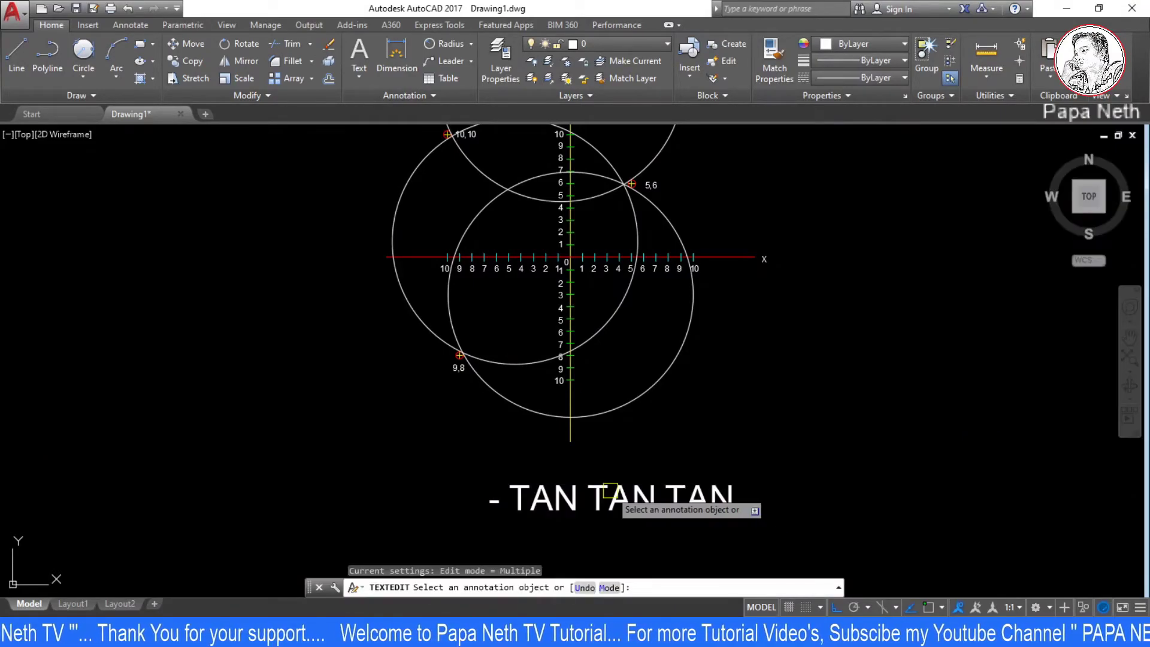
key("Escape")
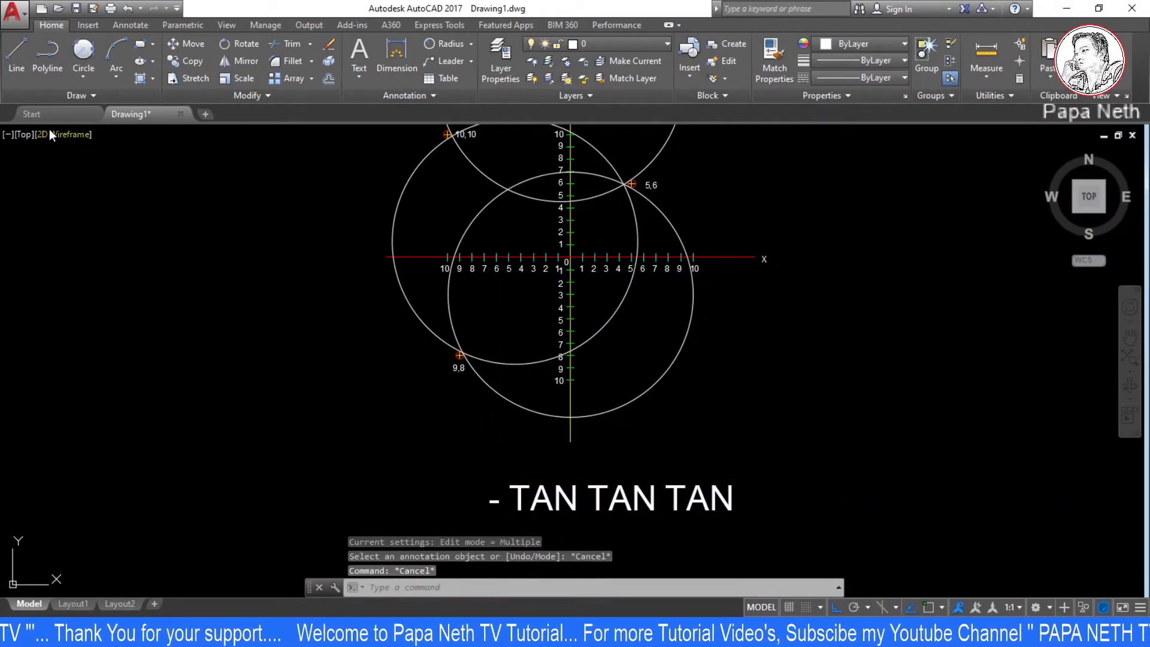
Erase the duplicate's circles, leaving only the axes and the 10,10, 5,6, 9,8 markers.
left_click(89, 79)
left_click(107, 254)
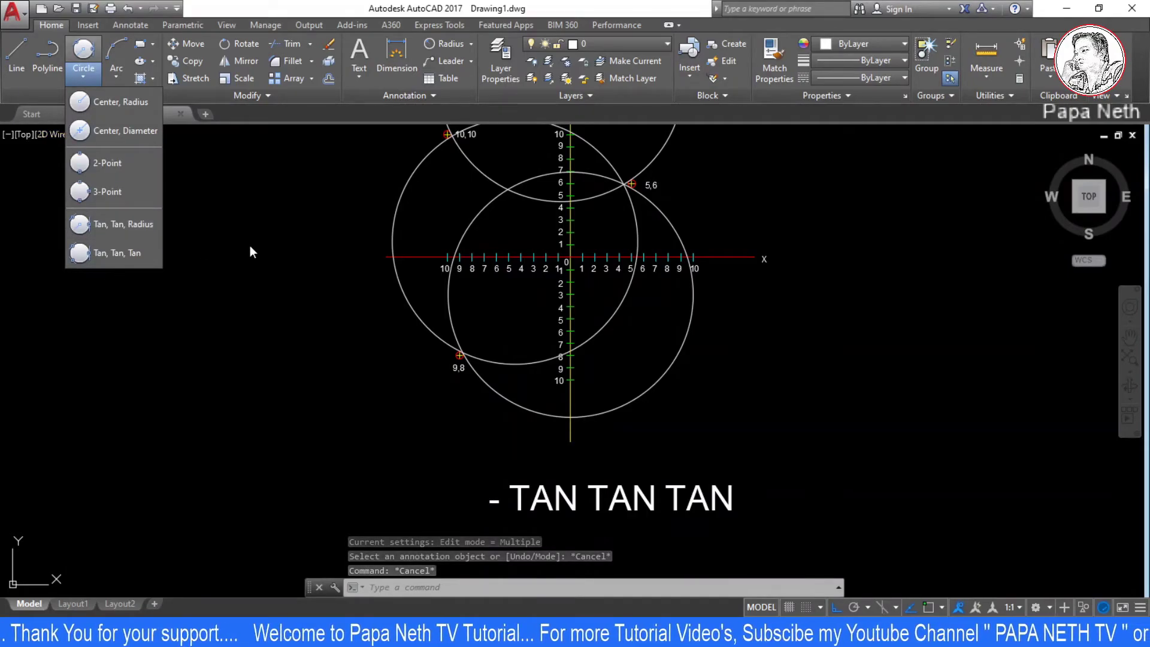
key("Escape")
key("Escape")
scroll(539, 380, "down", 5)
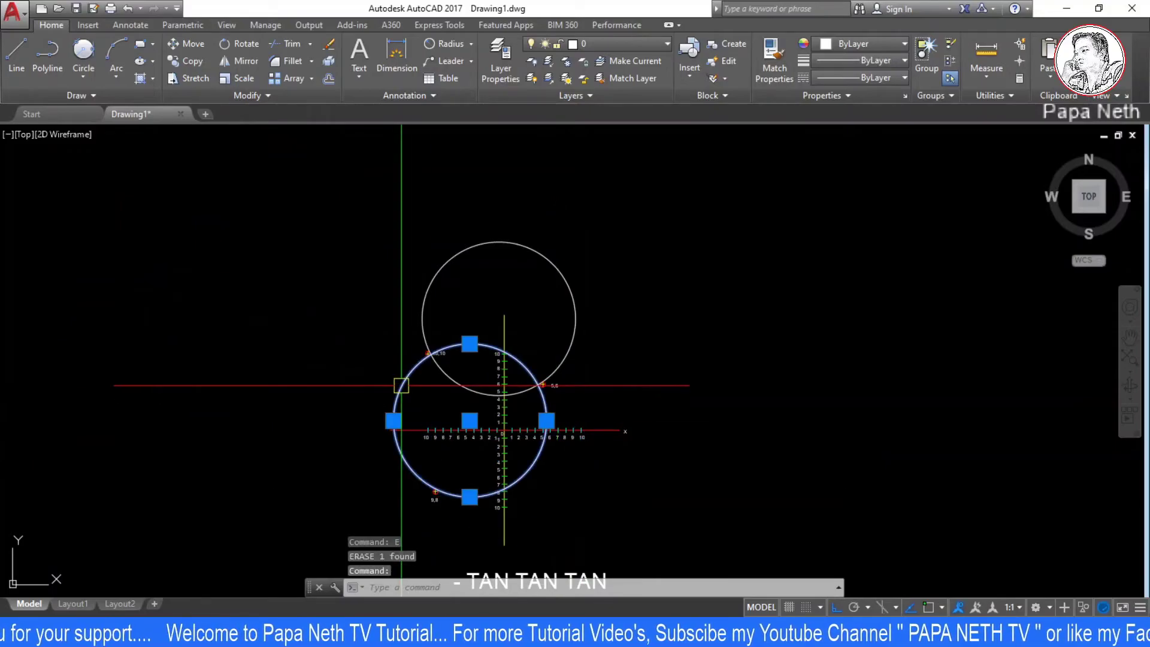
key("Escape")
scroll(500, 461, "down", 1)
scroll(541, 336, "up", 2)
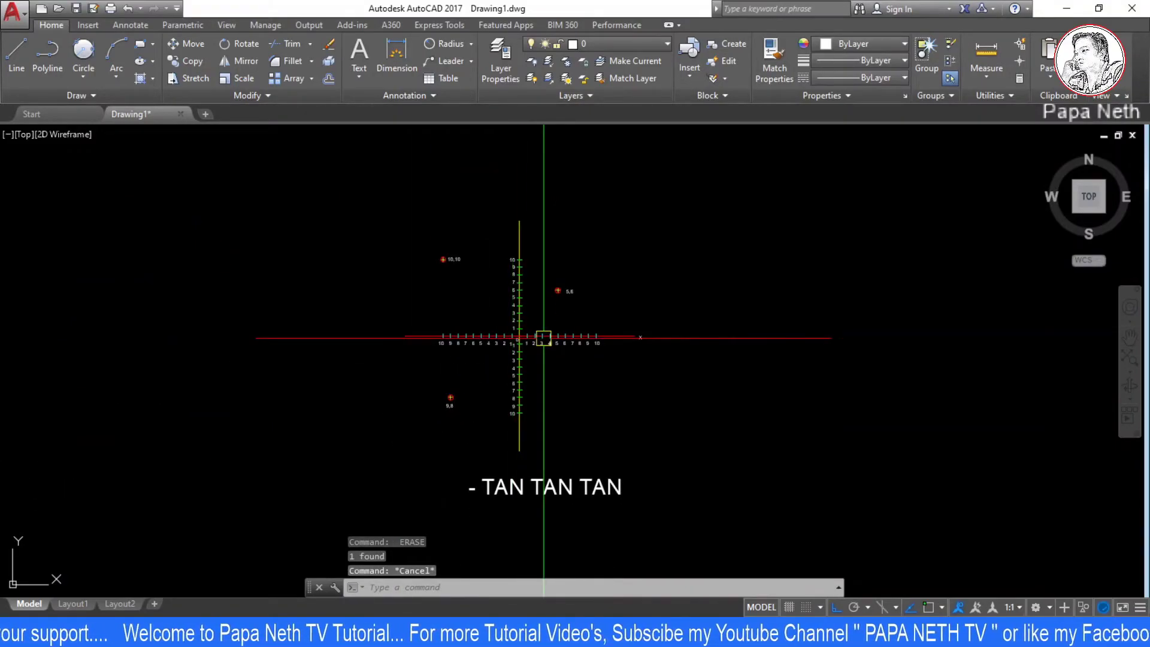
scroll(544, 337, "up", 2)
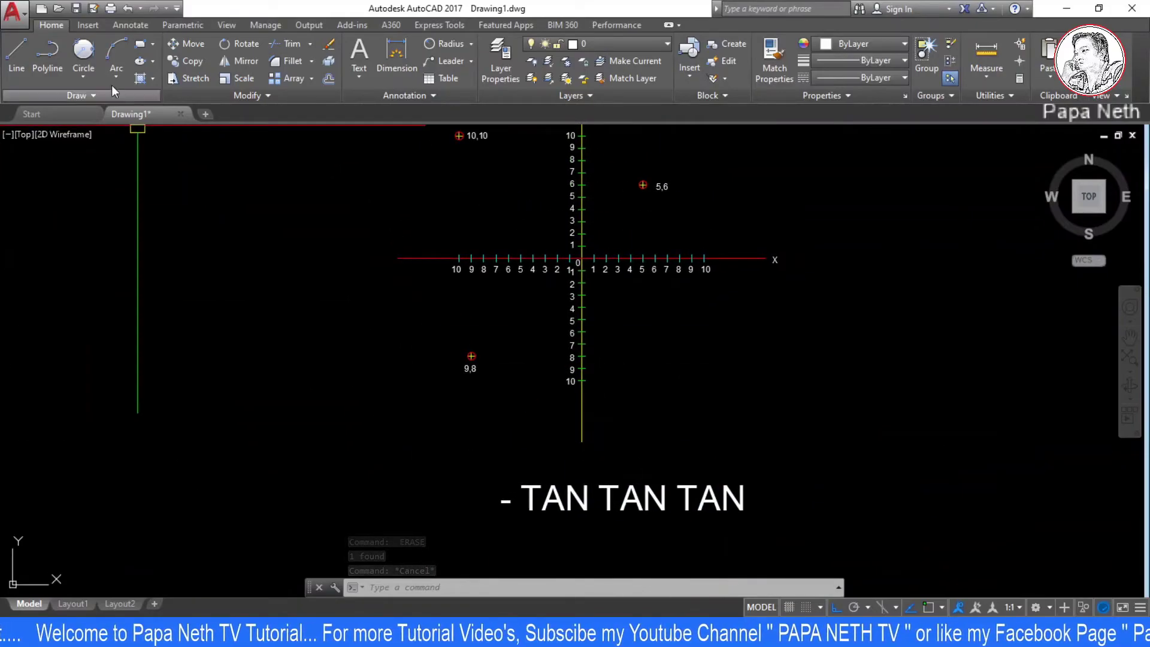
Try the Tan, Tan, Tan circle method from the Circle dropdown, cancelling the attempts.
left_click(86, 75)
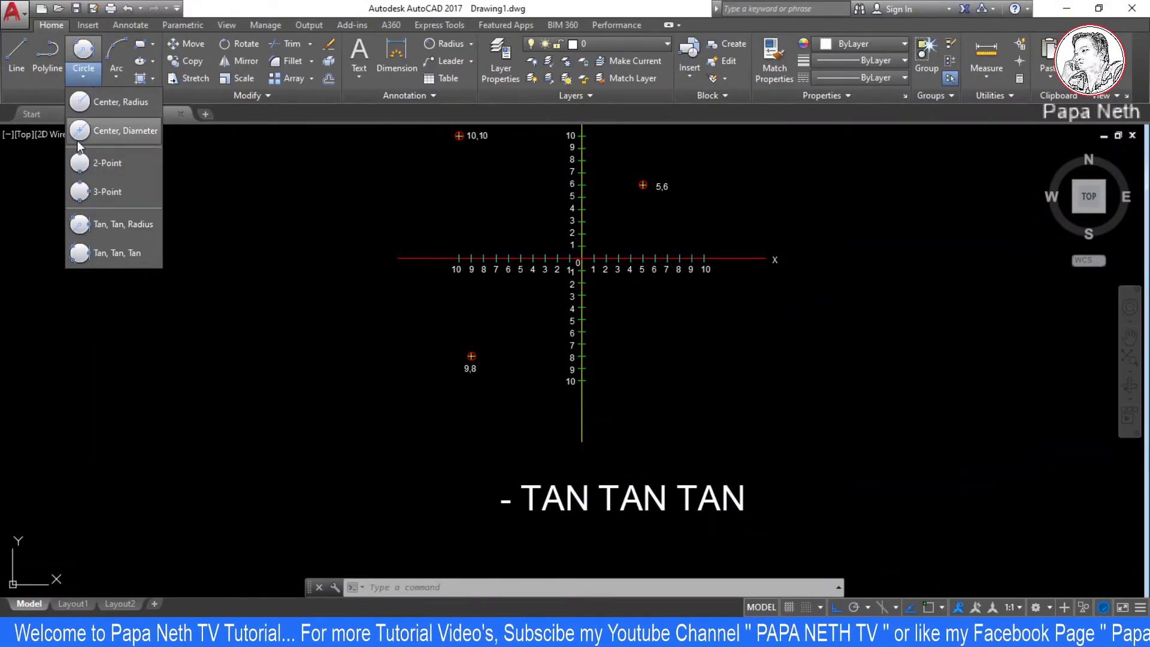
left_click(119, 260)
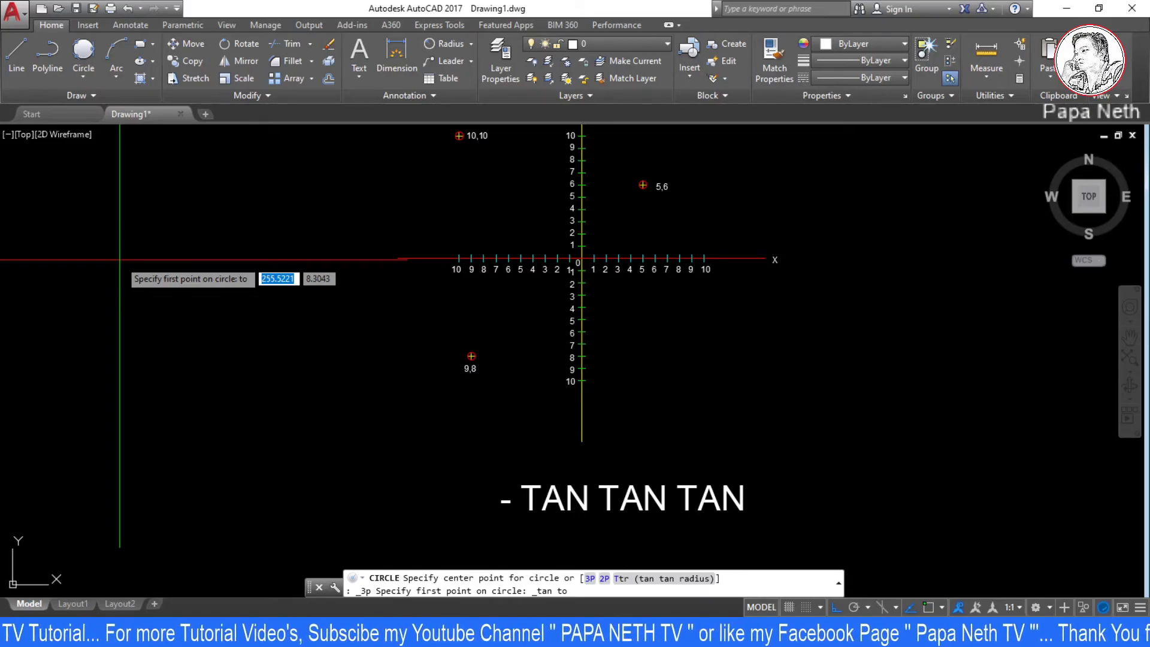
key("Escape")
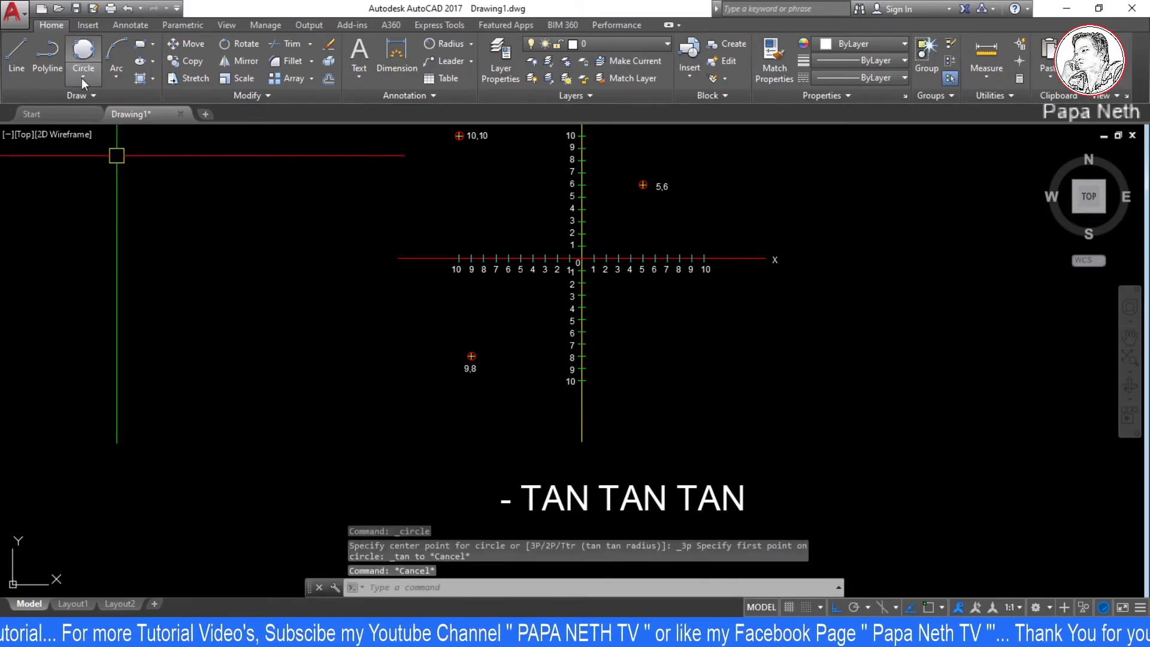
left_click(79, 82)
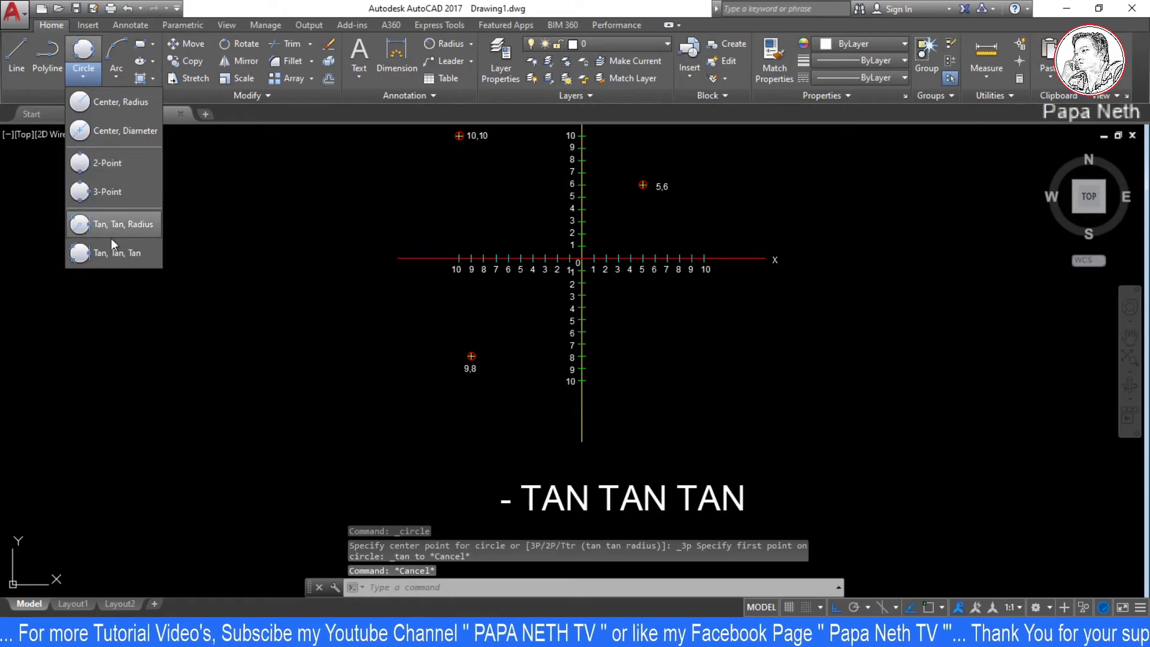
left_click(115, 254)
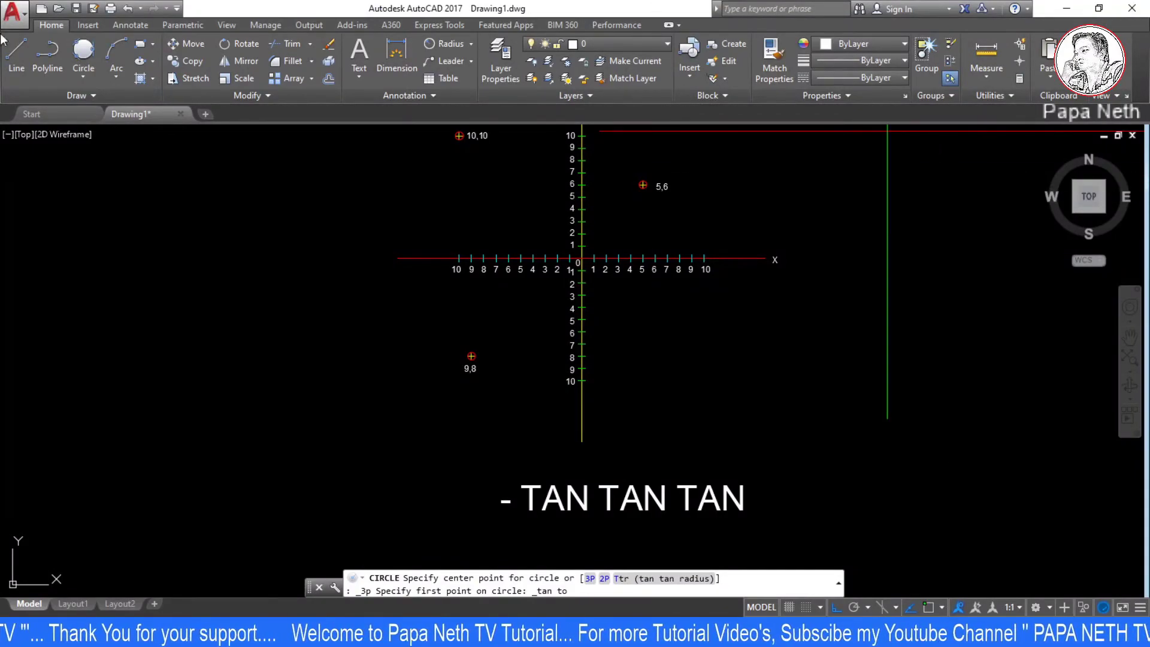
left_click(93, 76)
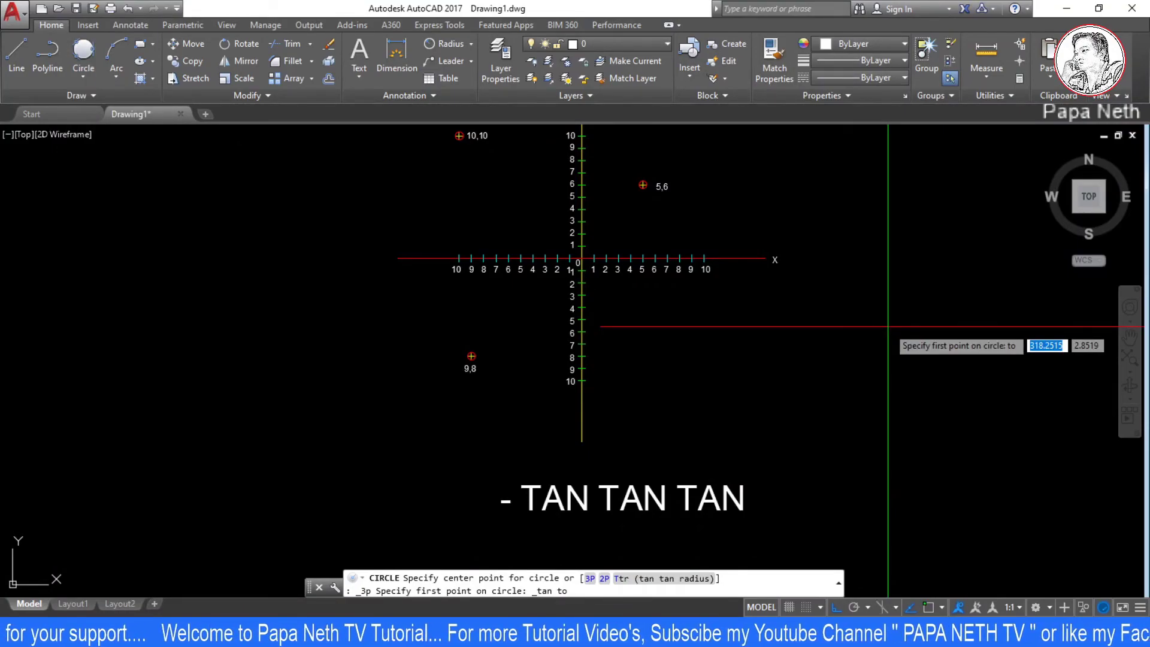
mouse_move(586, 303)
middle_mouse_down()
mouse_move(599, 339)
mouse_move(628, 345)
middle_mouse_up()
key("Escape")
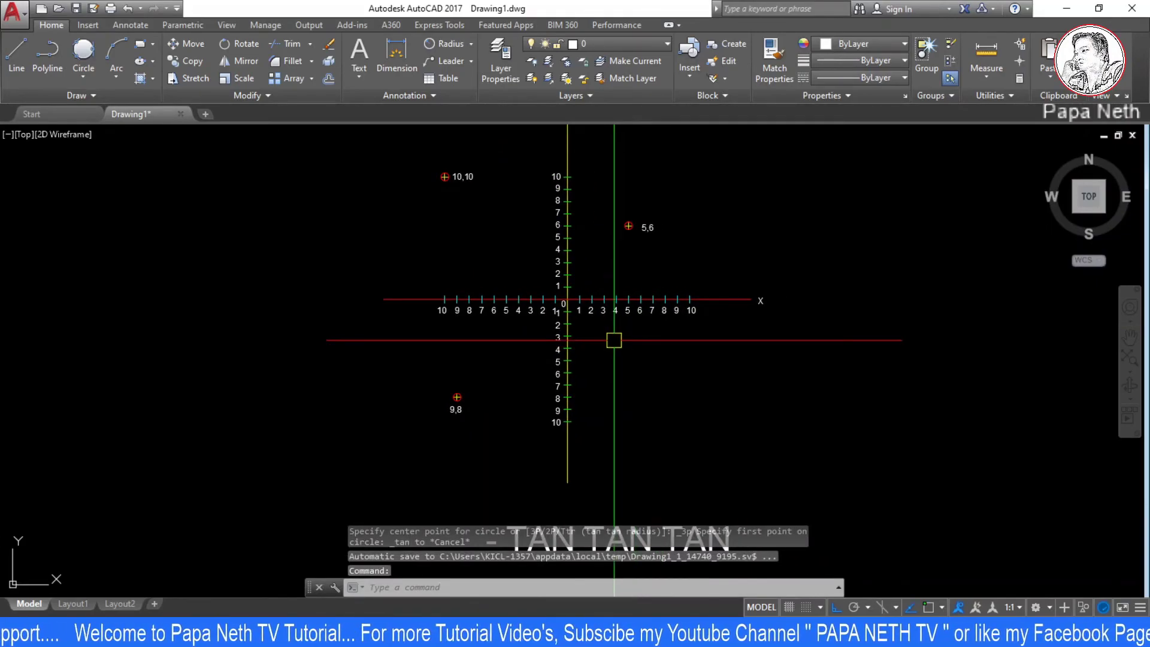
Restart the Tan, Tan, Tan circle, taking the 9,8 point marker as first tangent.
left_click(84, 76)
left_click(106, 253)
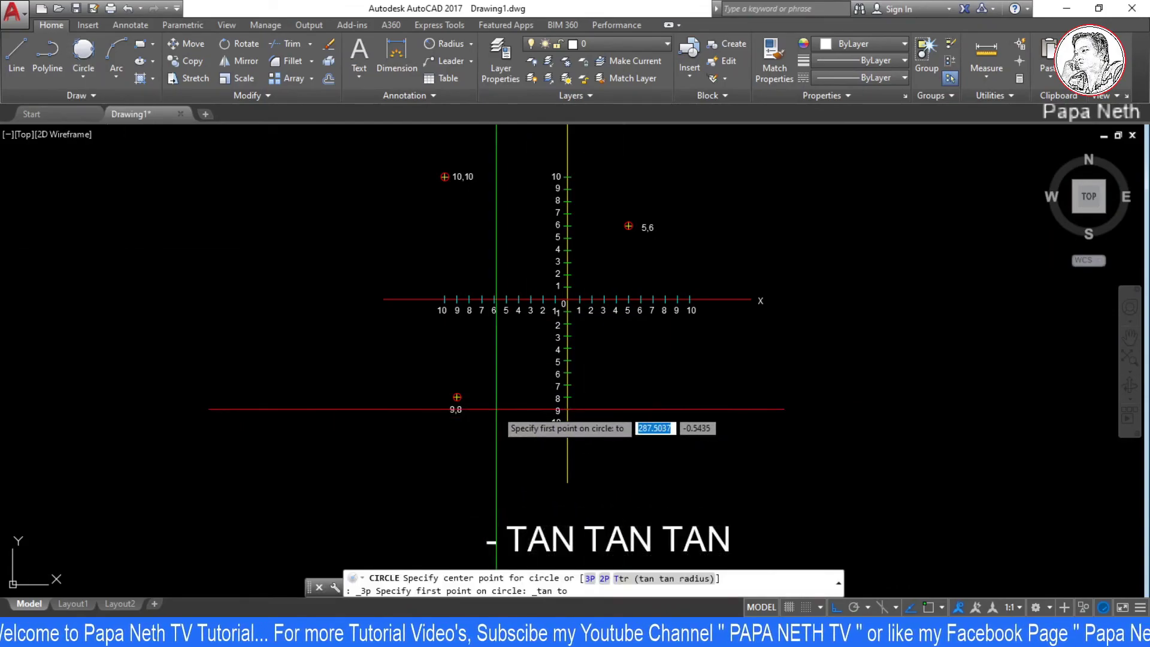
scroll(497, 409, "up", 4)
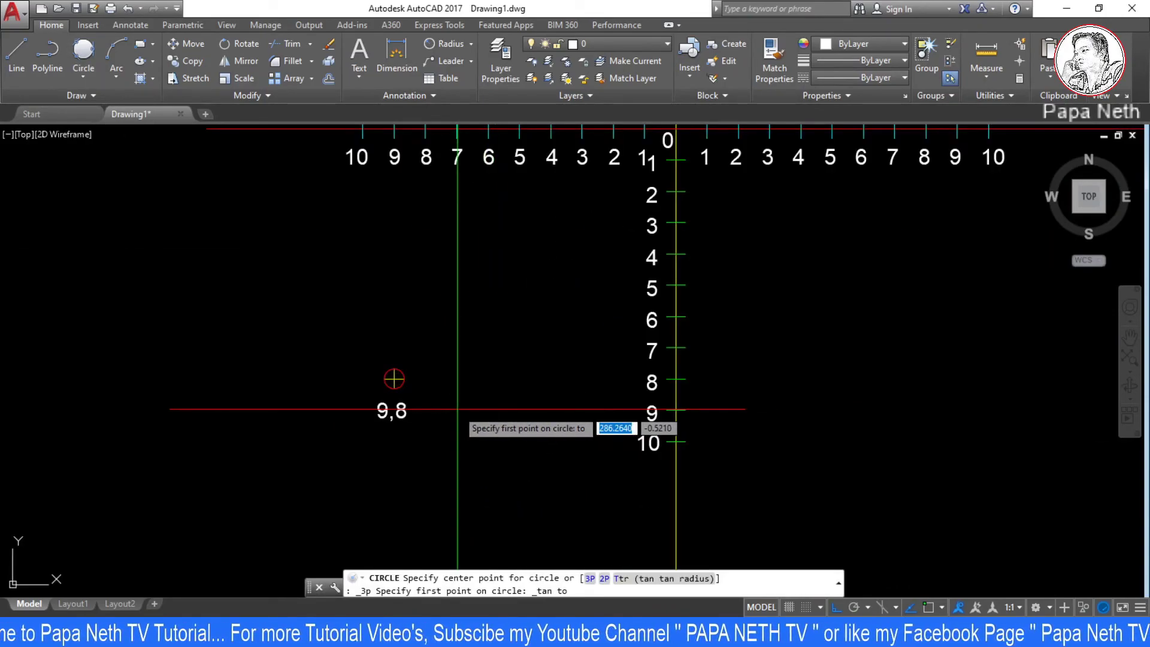
scroll(440, 413, "up", 1)
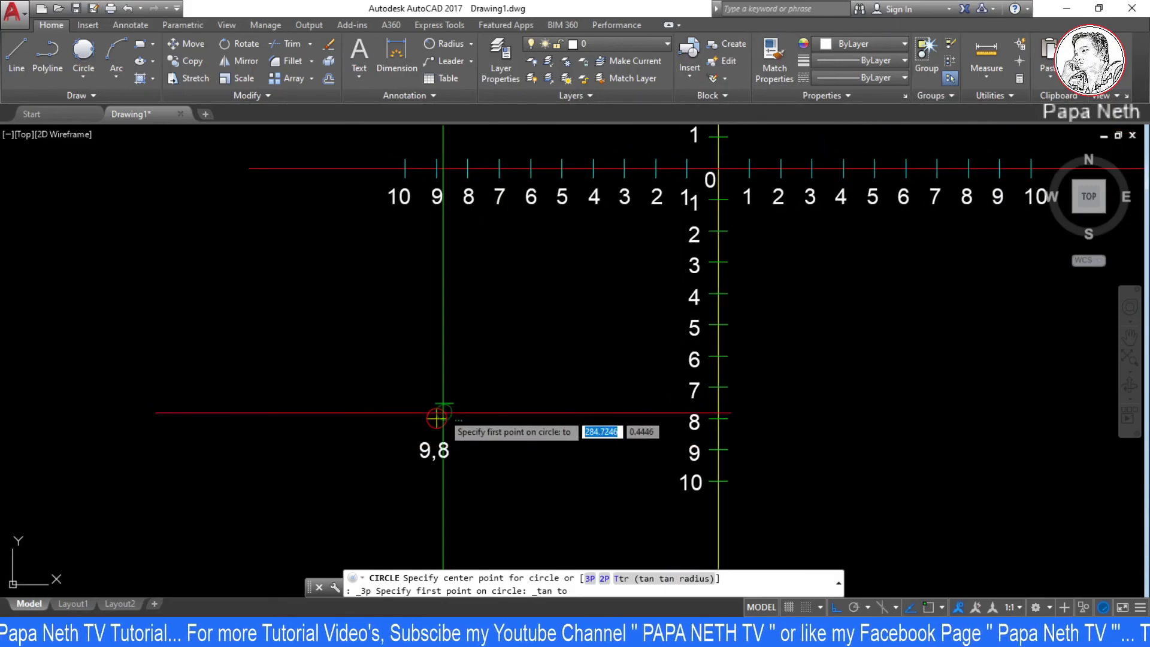
scroll(437, 415, "up", 3)
left_click(439, 412)
scroll(419, 429, "down", 2)
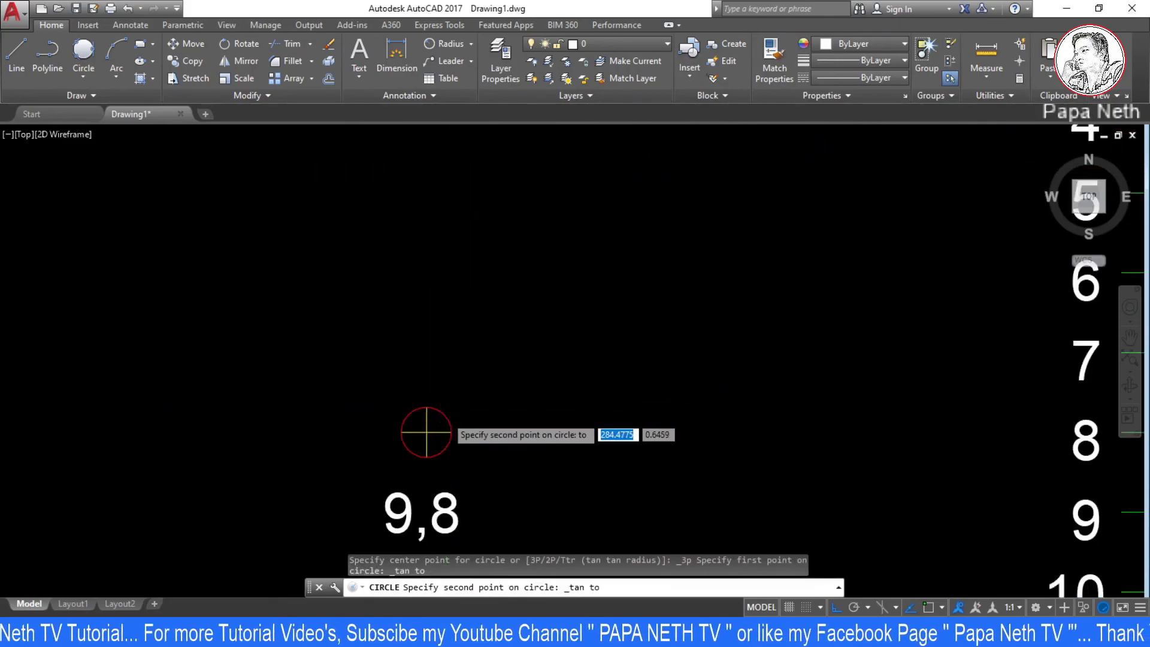
scroll(441, 419, "down", 3)
scroll(627, 172, "up", 1)
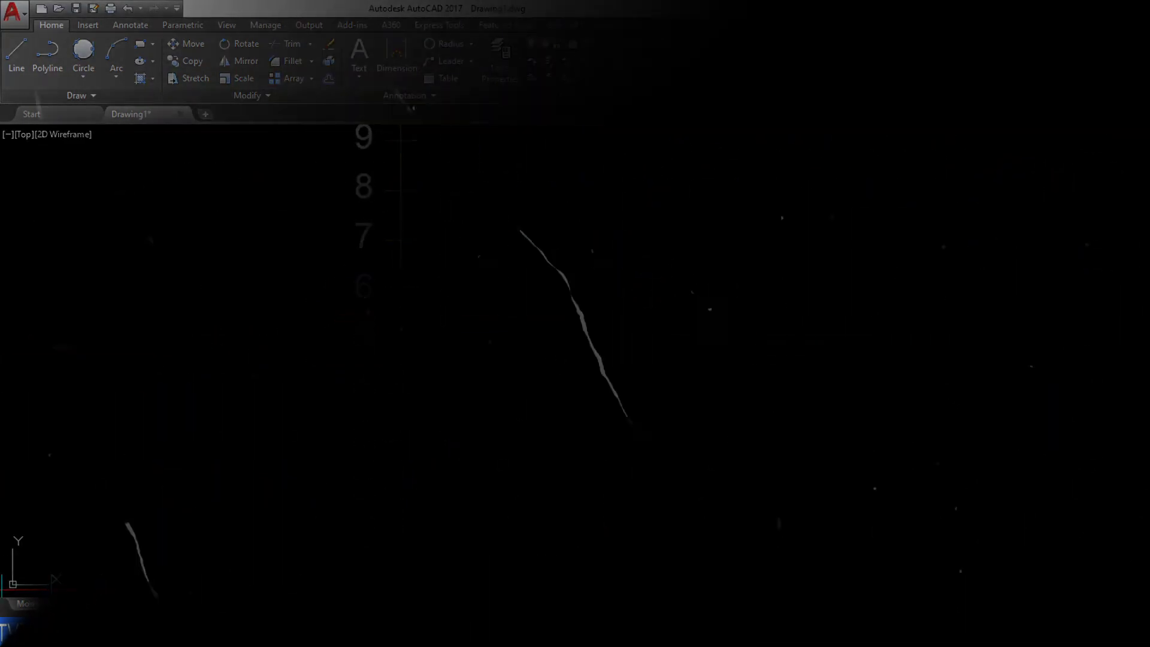